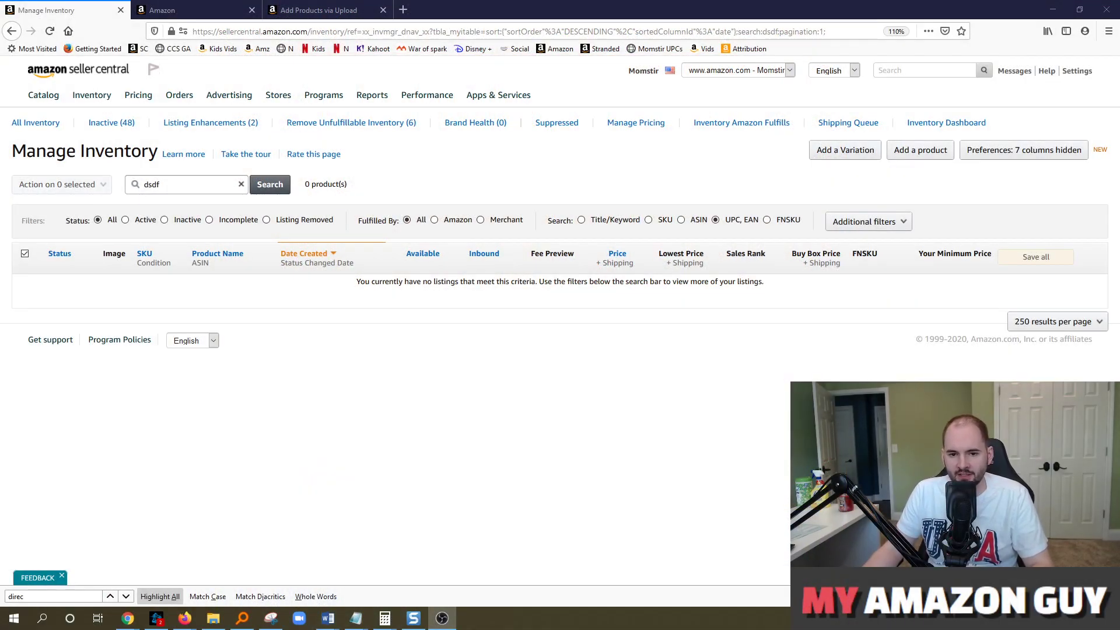
Bring the browser forward, view the inventory template download page, and return to Manage Inventory.
left_click(330, 347)
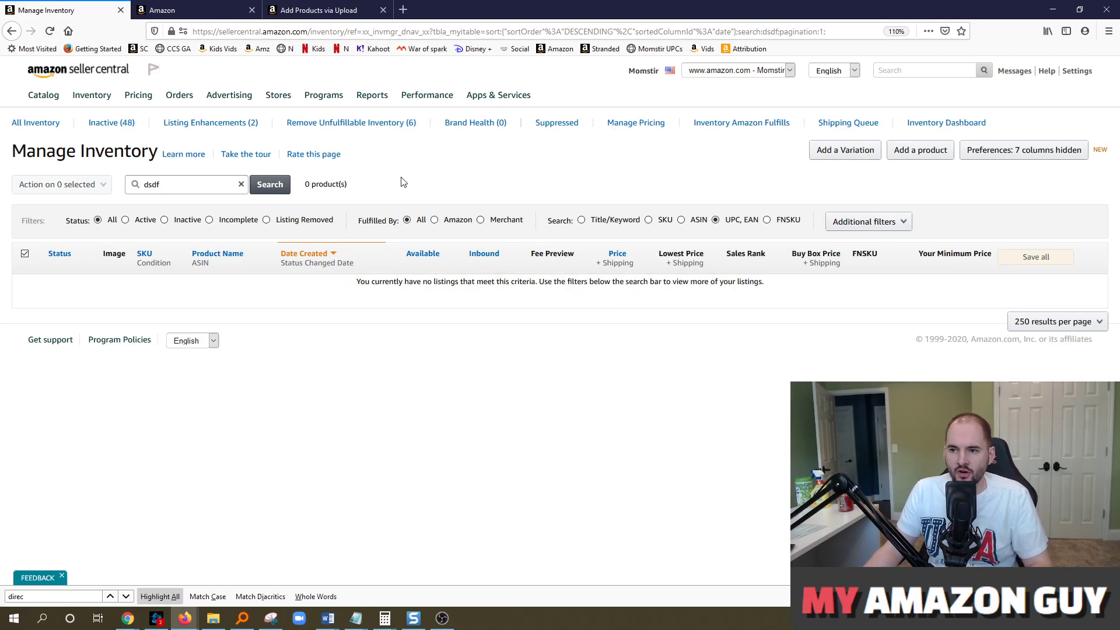
mouse_move(92, 99)
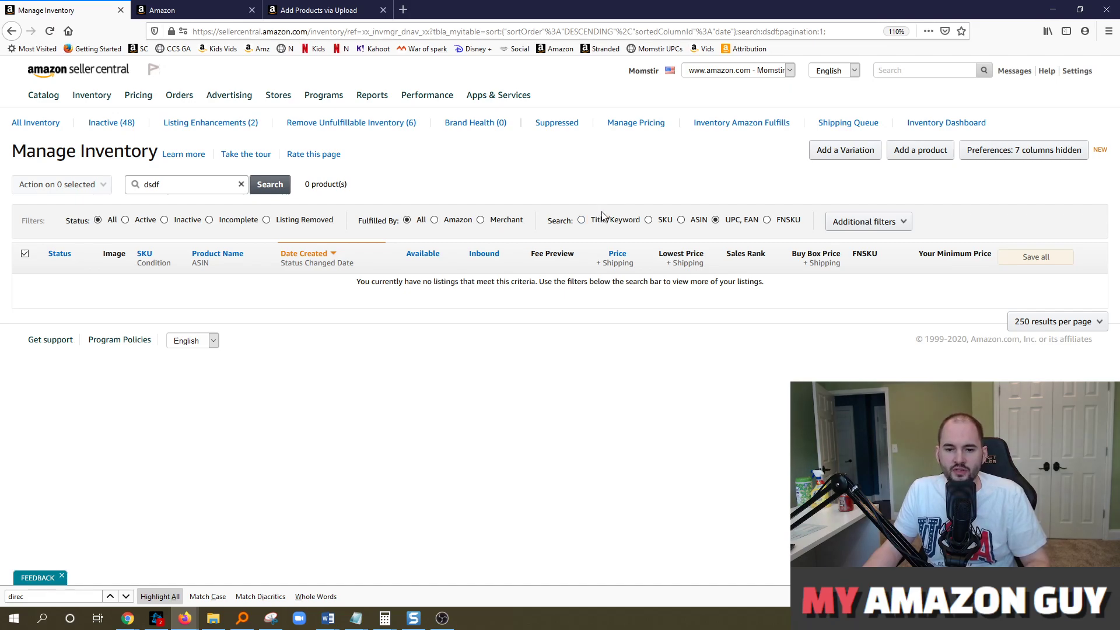
left_click(386, 4)
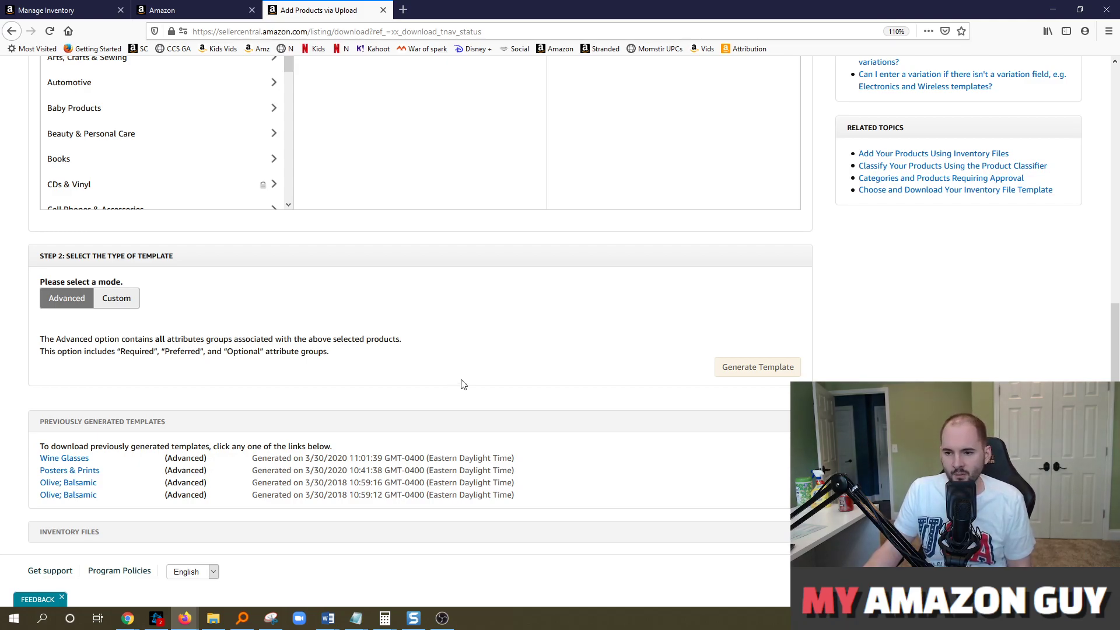
left_click(68, 9)
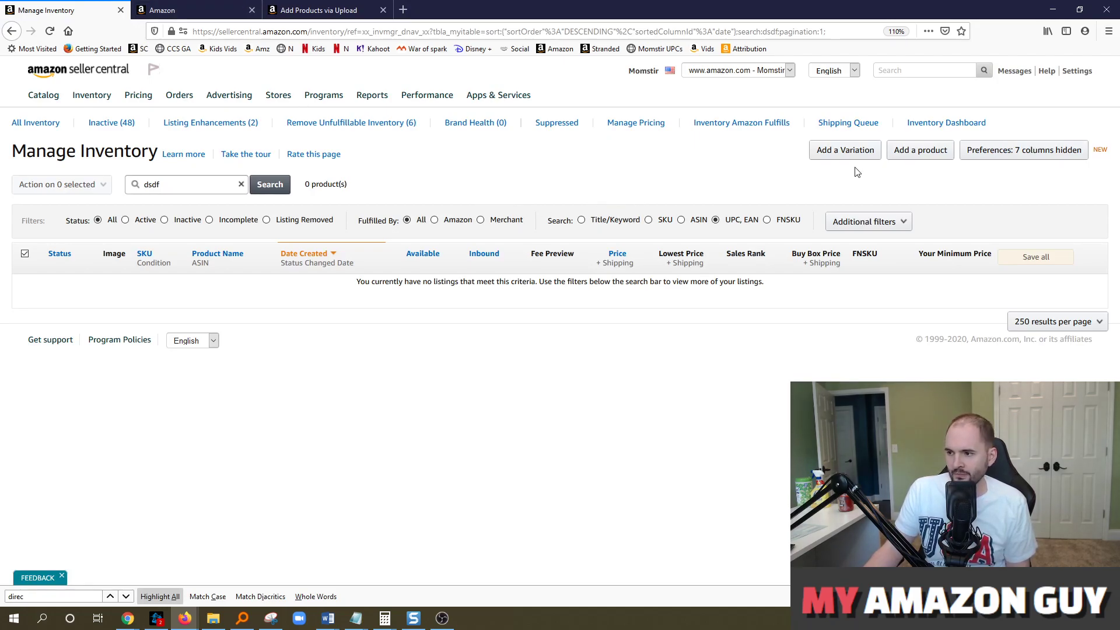
Search Amazon's catalog for B07MNTLLKK and view the found product's listing limitations.
left_click(914, 153)
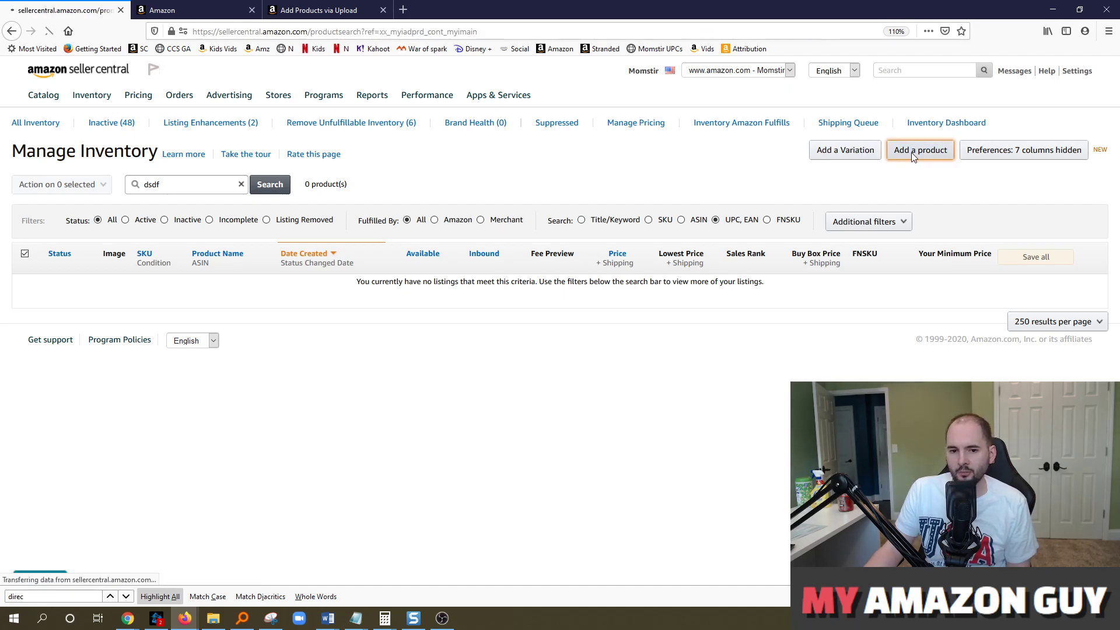
scroll(287, 364, "down", 1)
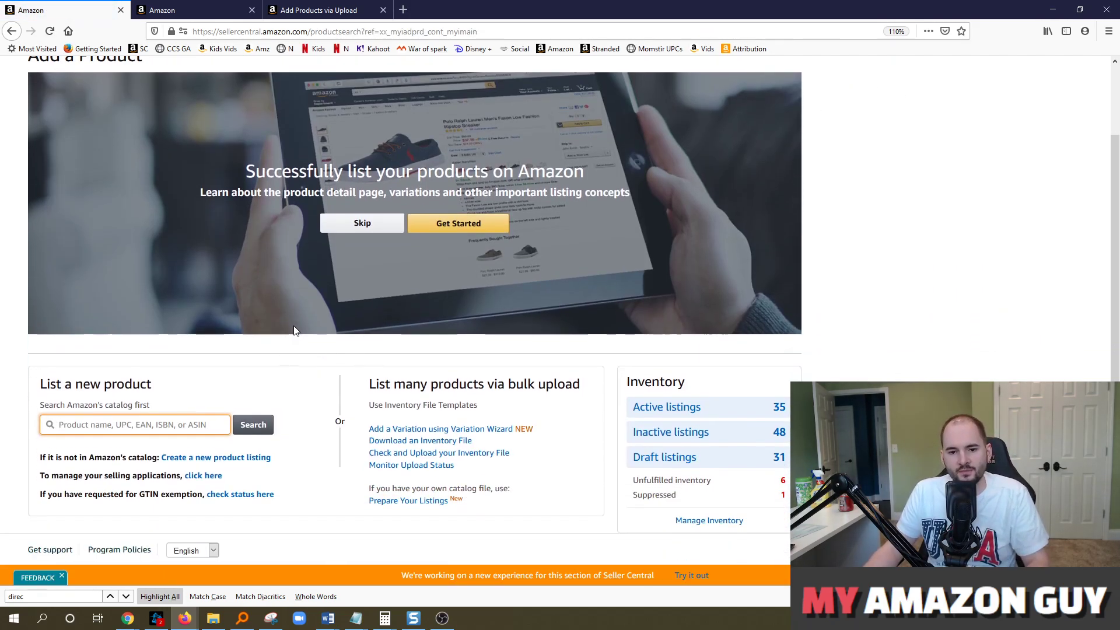
left_click(150, 429)
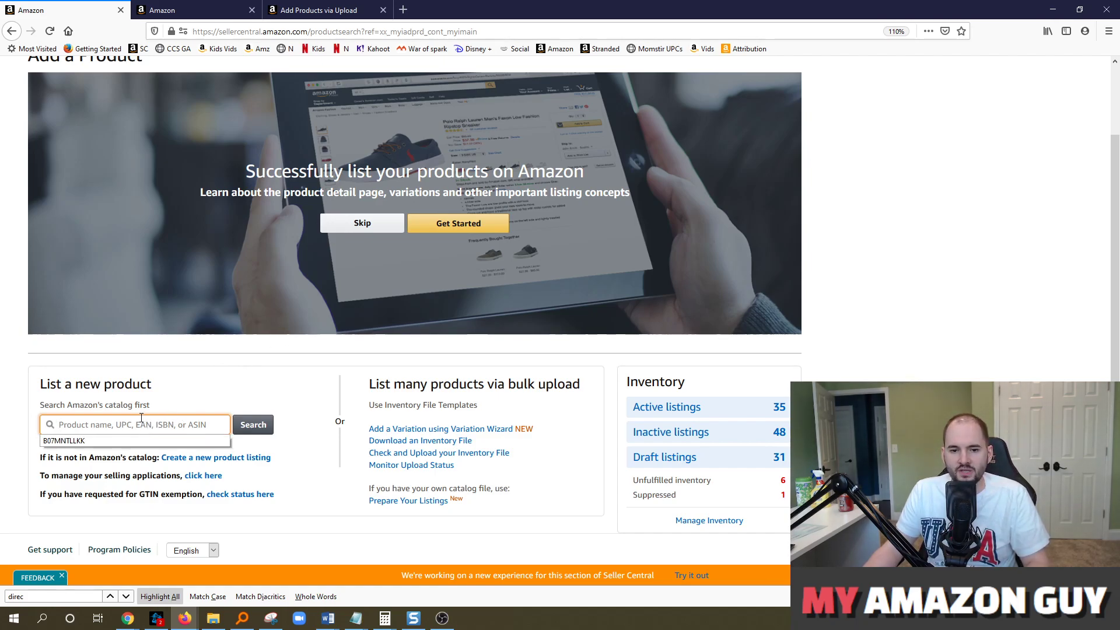
key("Escape")
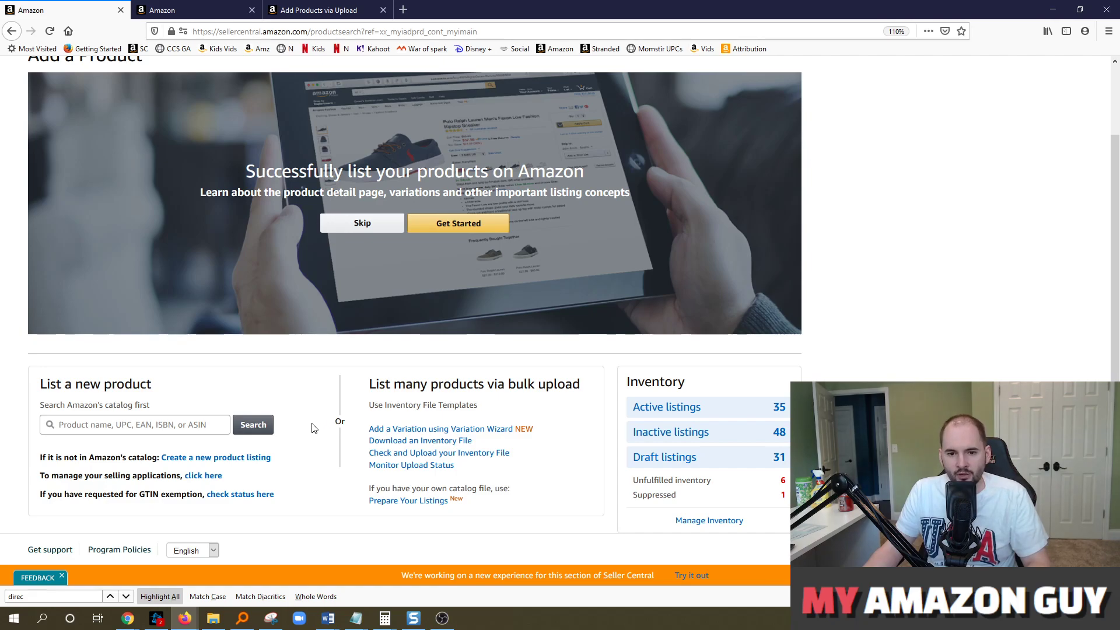
left_click(200, 432)
left_click(155, 443)
left_click(254, 424)
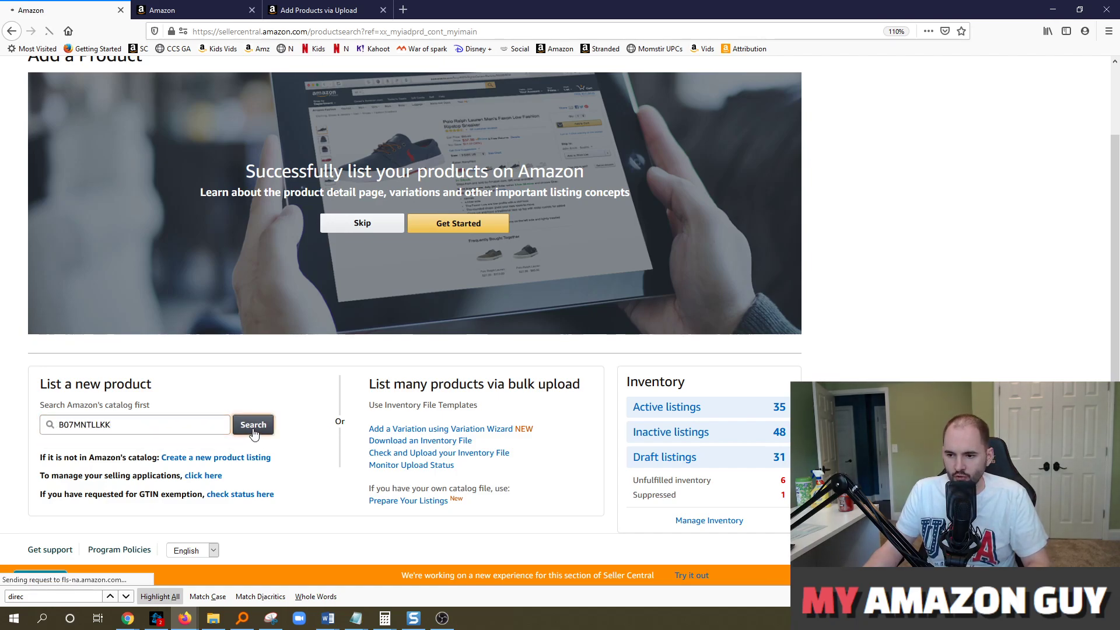
left_click(539, 459)
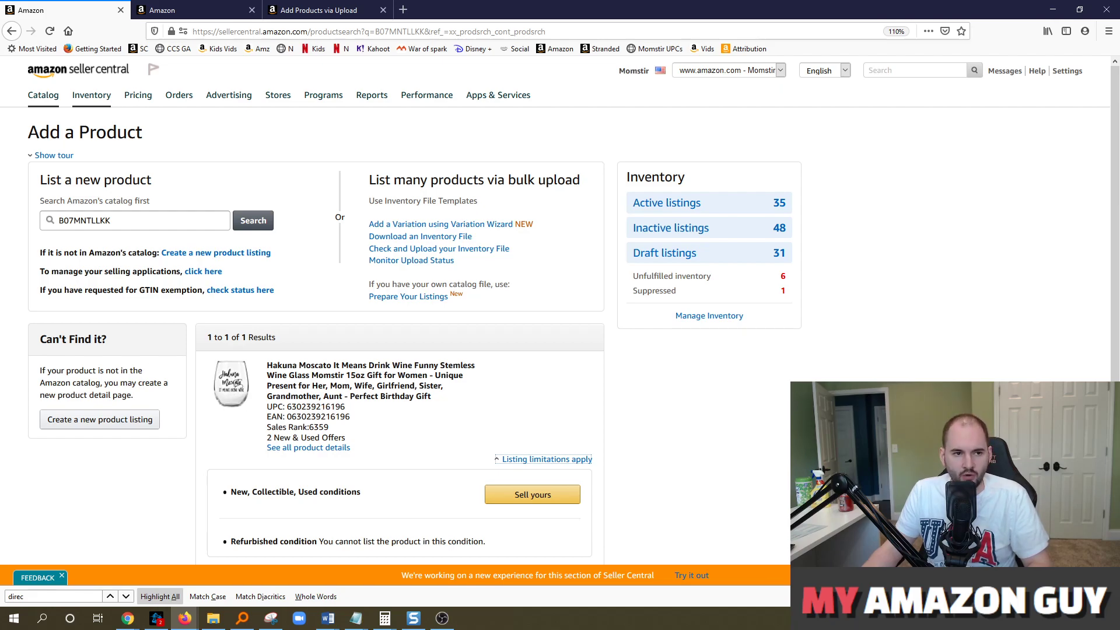
Select the product code in the catalog search box, then start a new product listing.
key("alt+Tab")
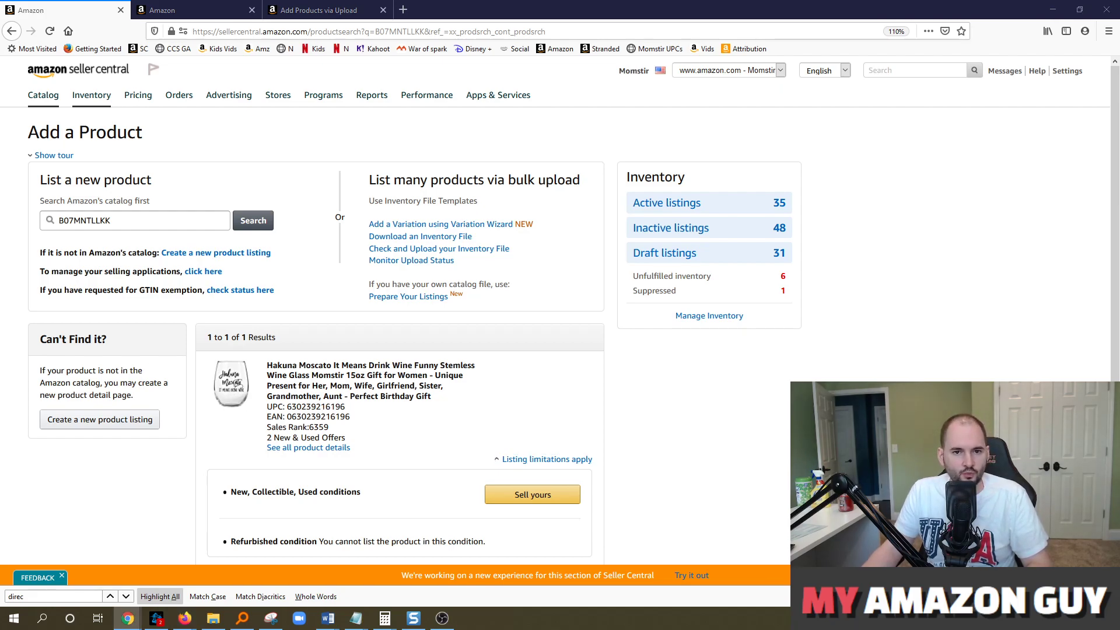
left_click(46, 222)
left_click_drag(110, 220, 24, 218)
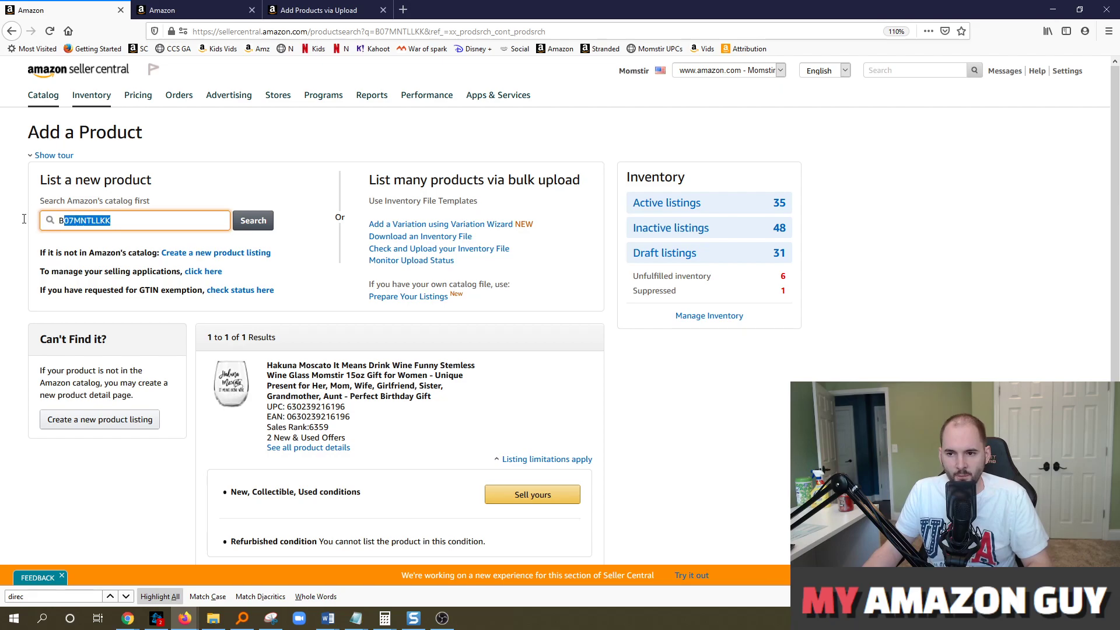
key("alt+Tab")
left_click(294, 293)
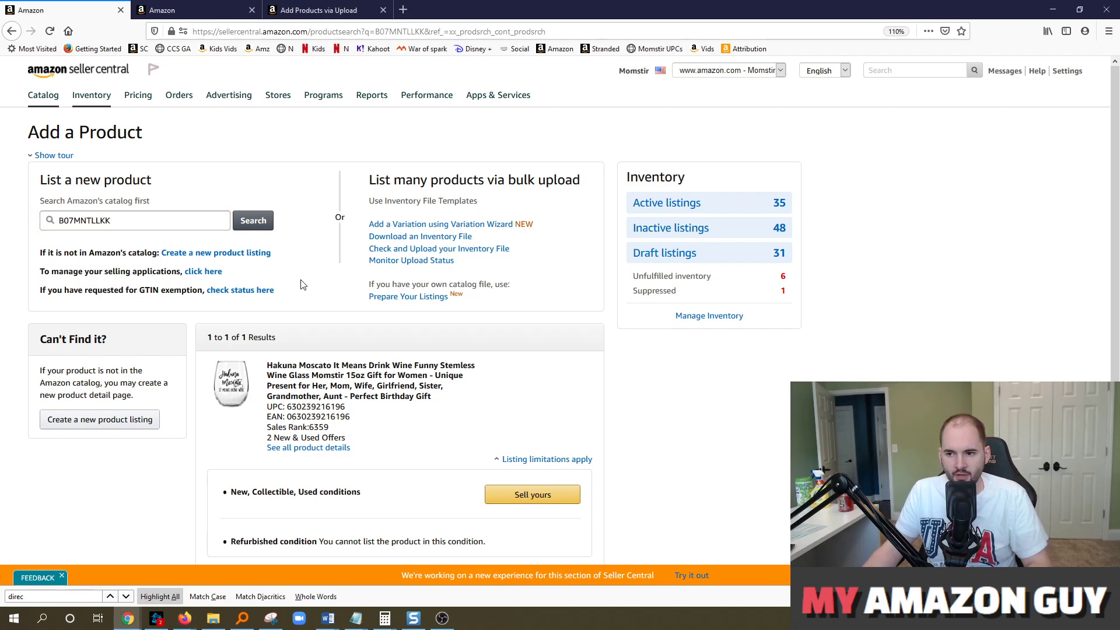
left_click(236, 256)
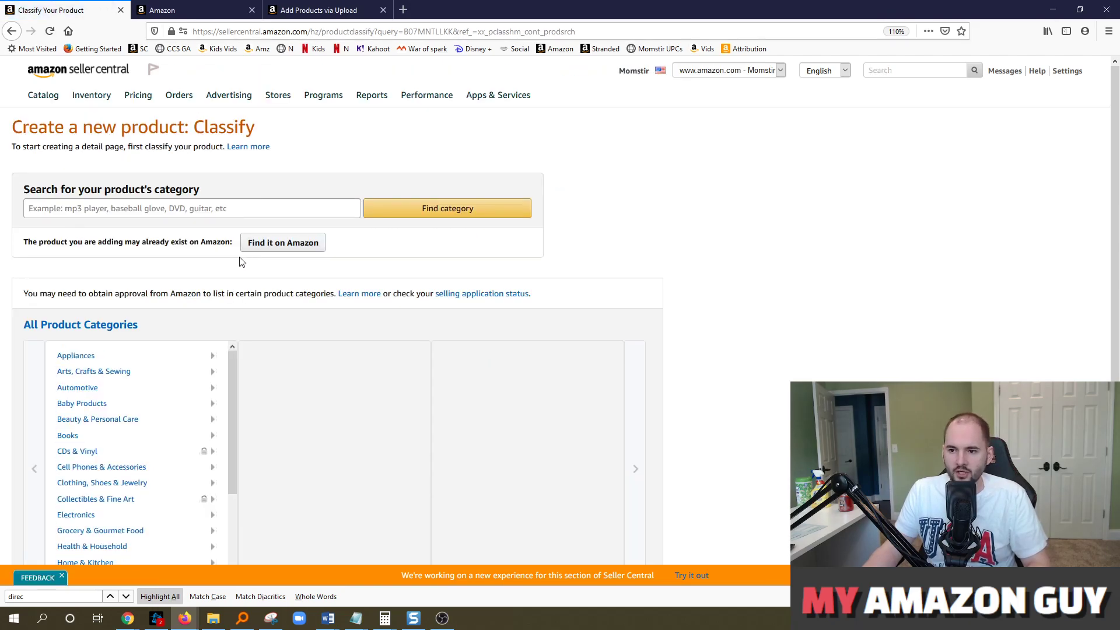
Search the product category finder for 'wine glass' to list the Wine Glasses categories.
scroll(225, 263, "down", 2)
scroll(254, 260, "up", 2)
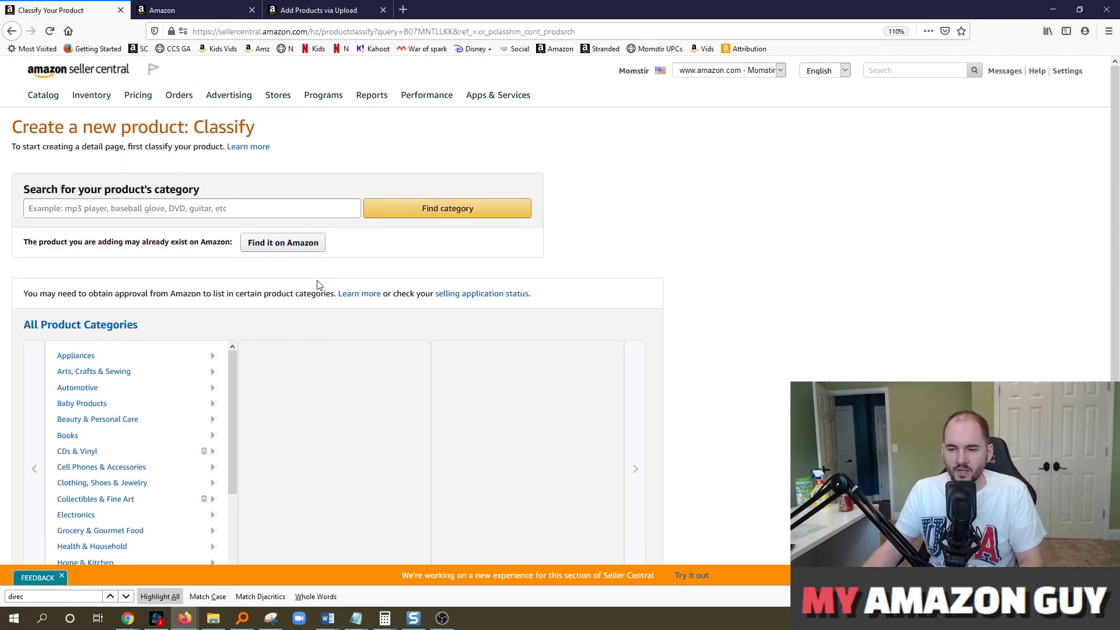
scroll(287, 284, "down", 3)
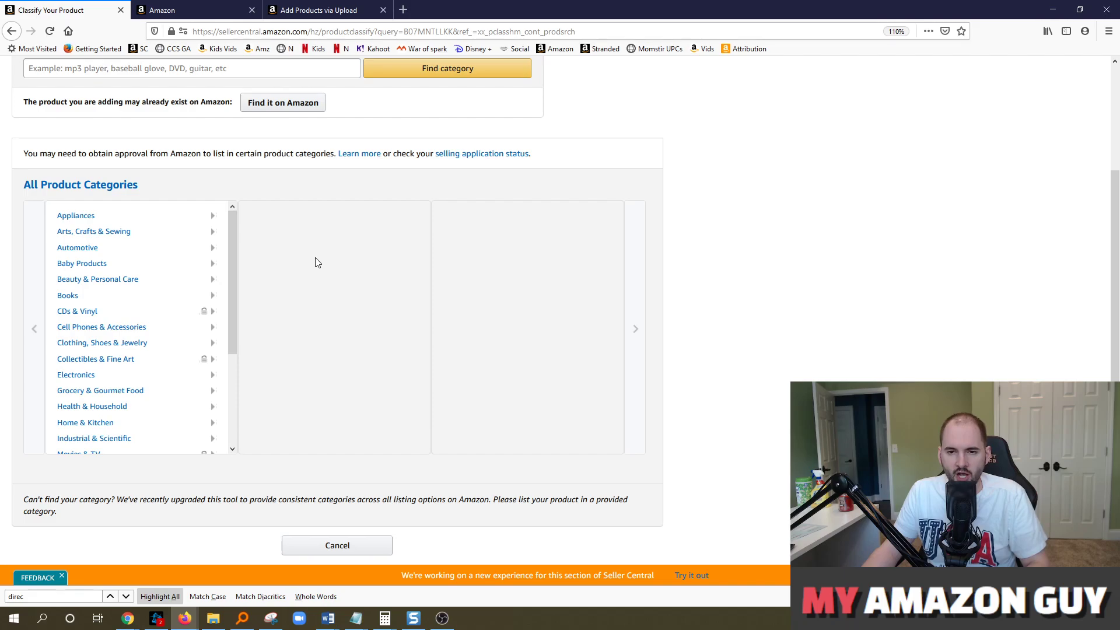
left_click(128, 618)
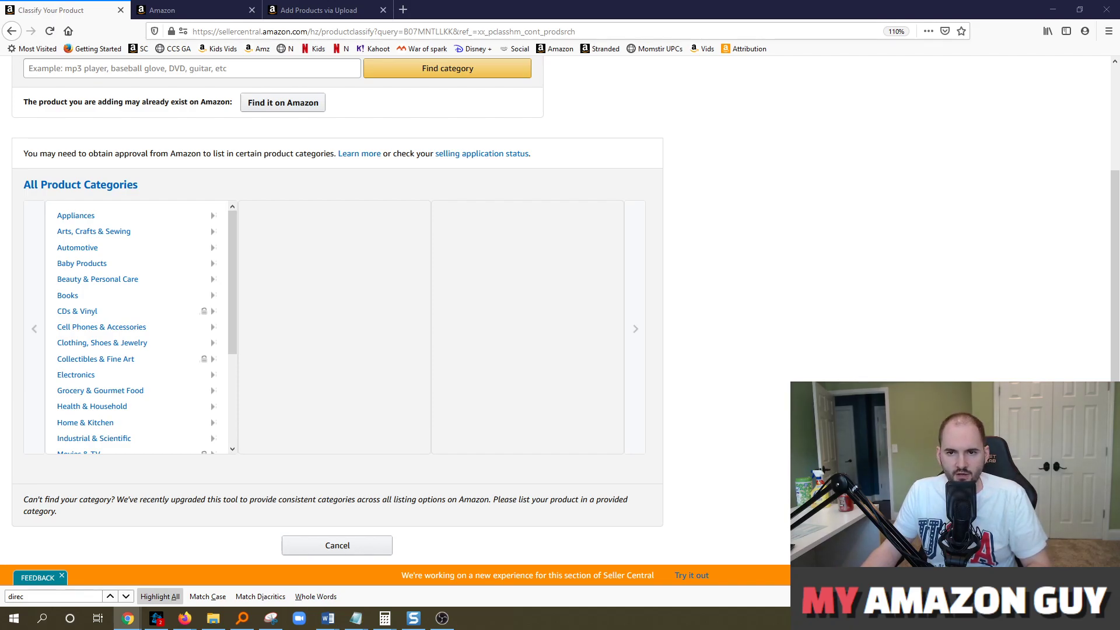
scroll(70, 140, "up", 2)
scroll(70, 140, "down", 1)
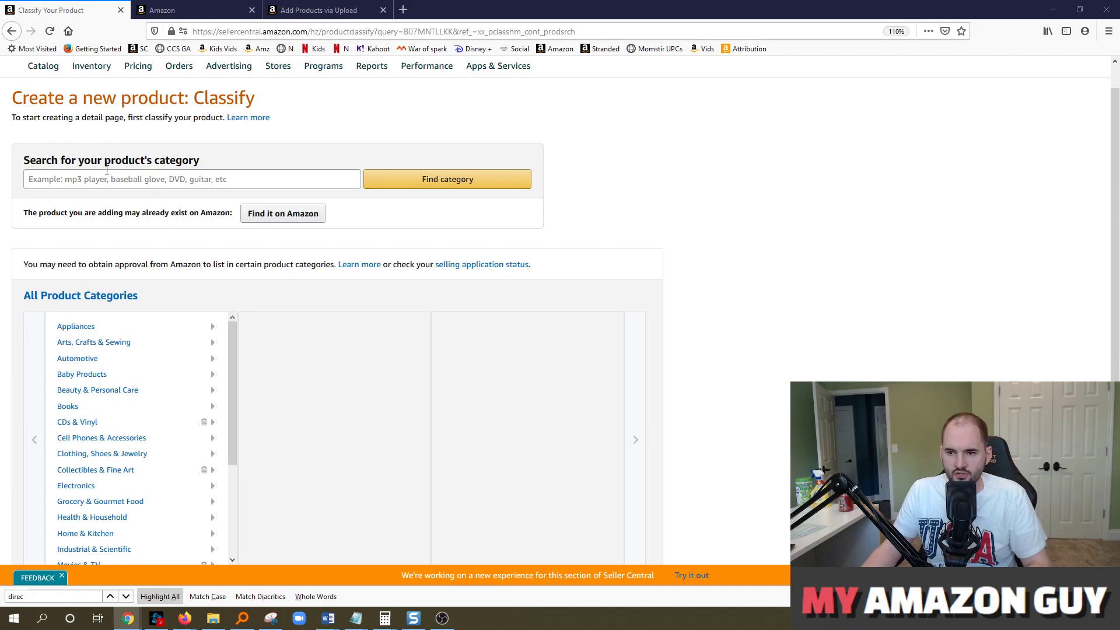
left_click(71, 140)
type("wine ")
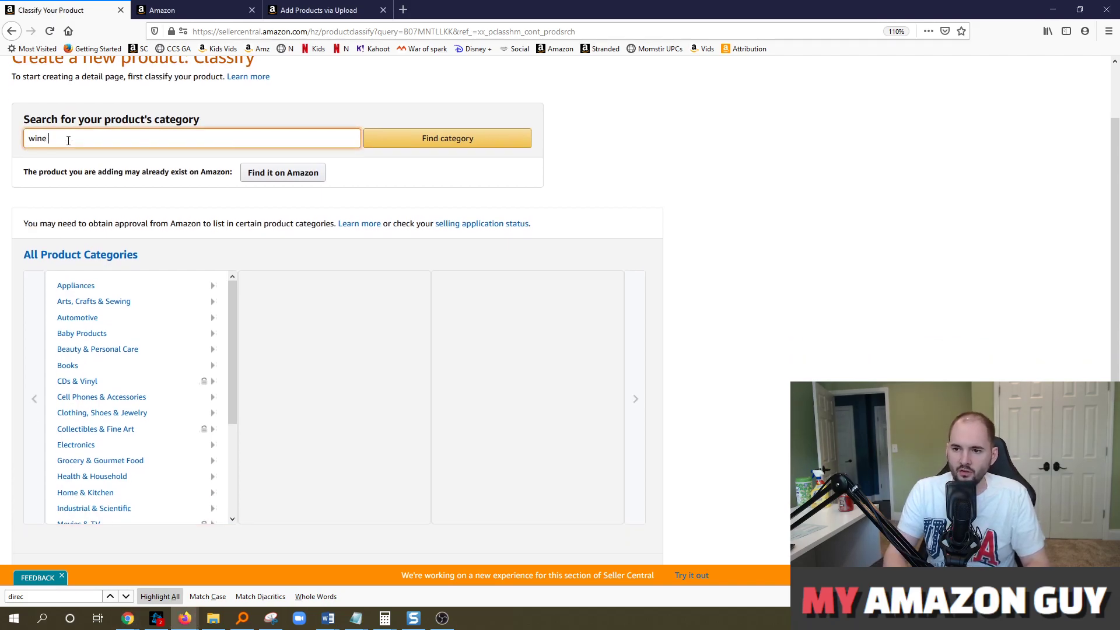
type("galsass")
key("Return")
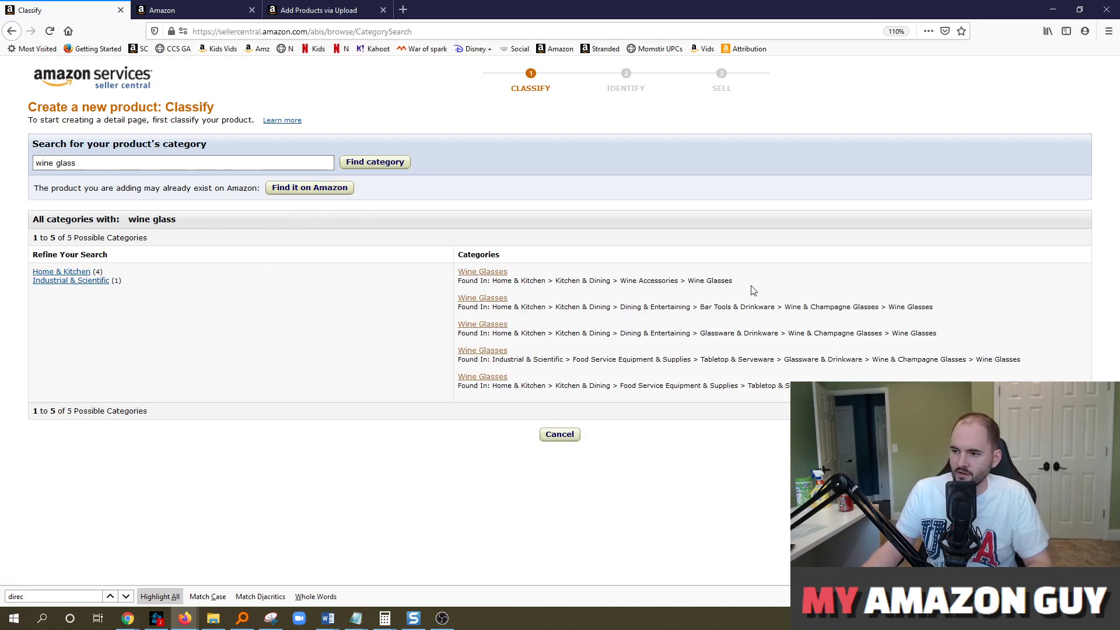
Choose the Home & Kitchen Wine Glasses category and paste the barcode as a UPC product ID.
left_click(493, 272)
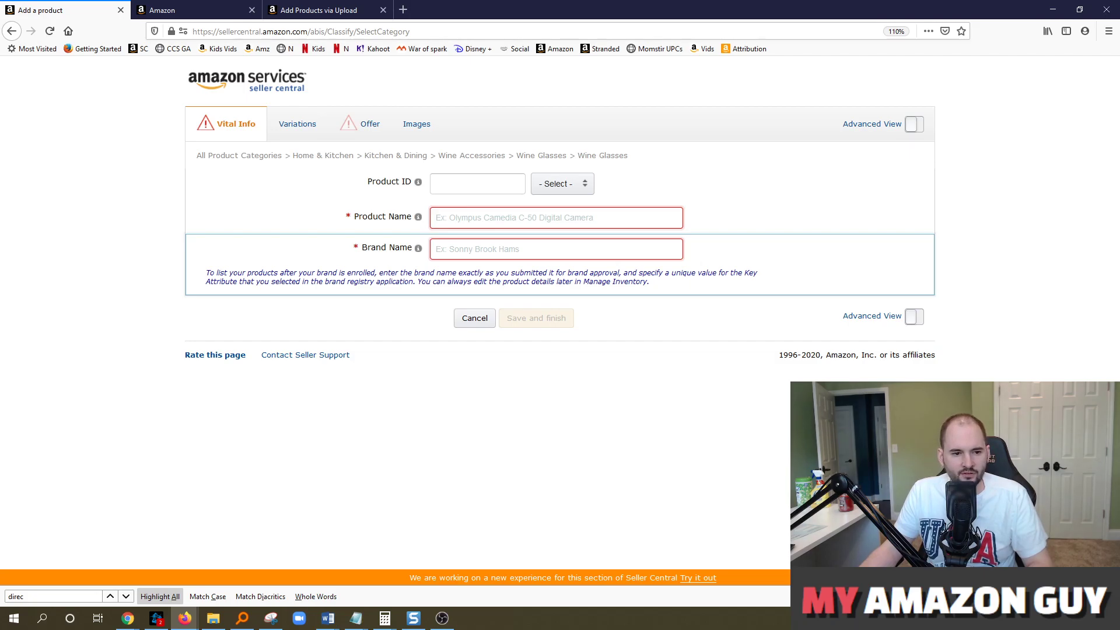
key("alt+Tab")
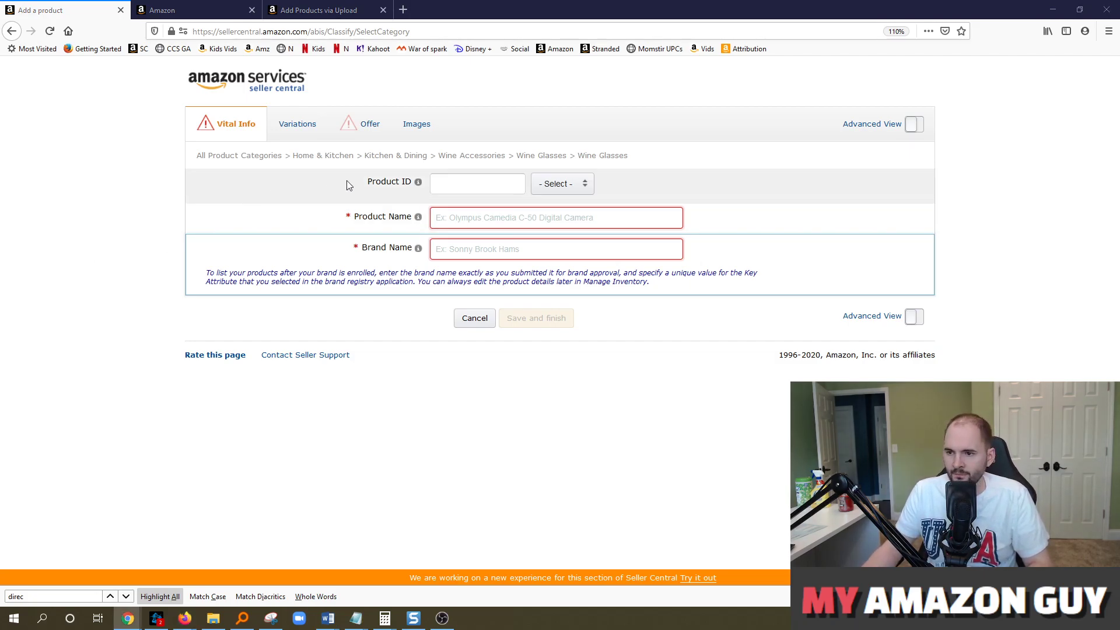
left_click(485, 182)
key("ctrl+v")
left_click(557, 185)
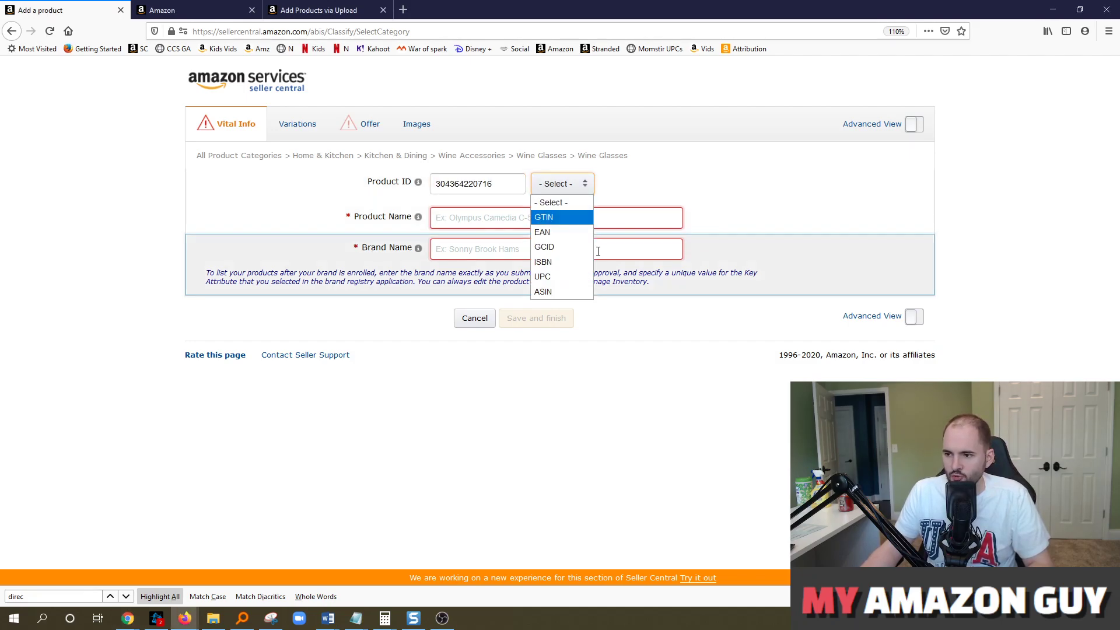
left_click(560, 266)
left_click(562, 185)
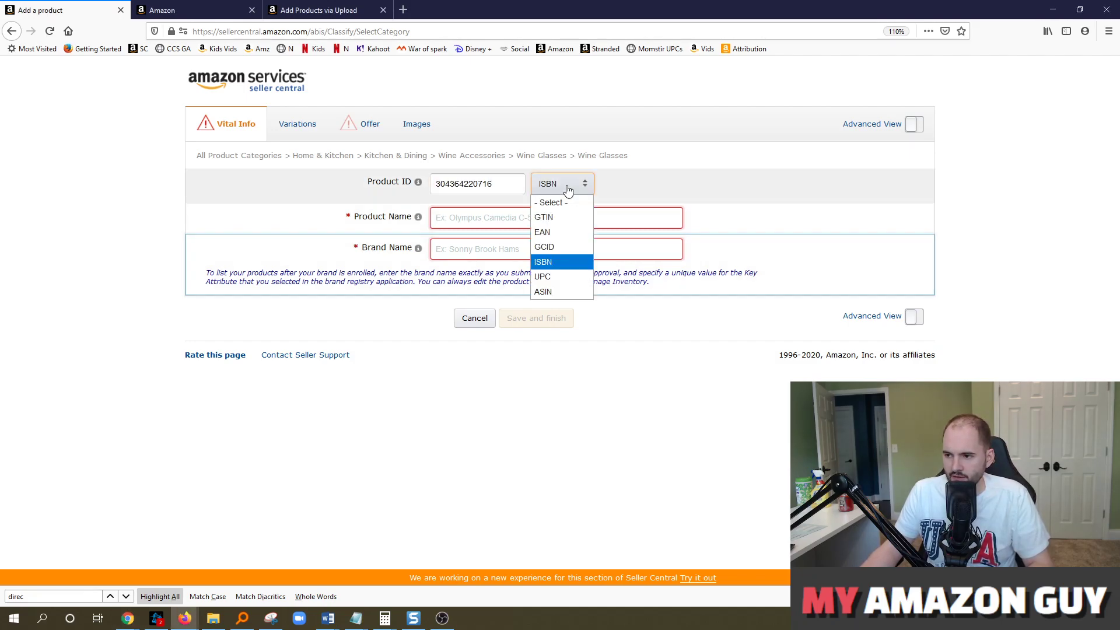
left_click(555, 272)
Check the pasted UPC number against the other window and keep UPC as the ID type.
left_click_drag(508, 190, 388, 188)
mouse_move(415, 183)
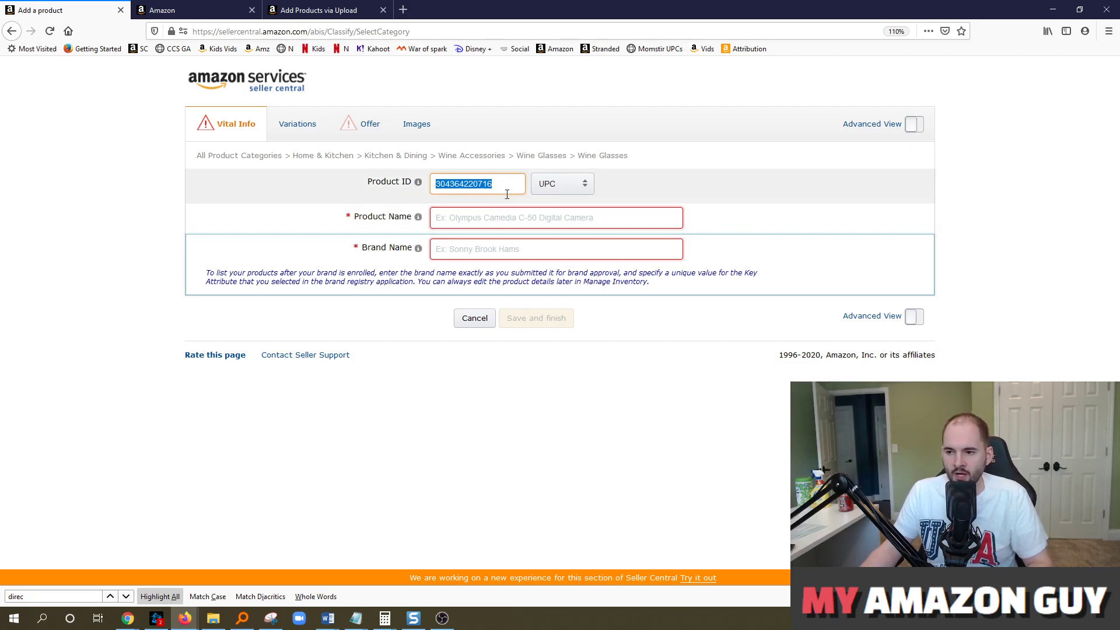
left_click(384, 200)
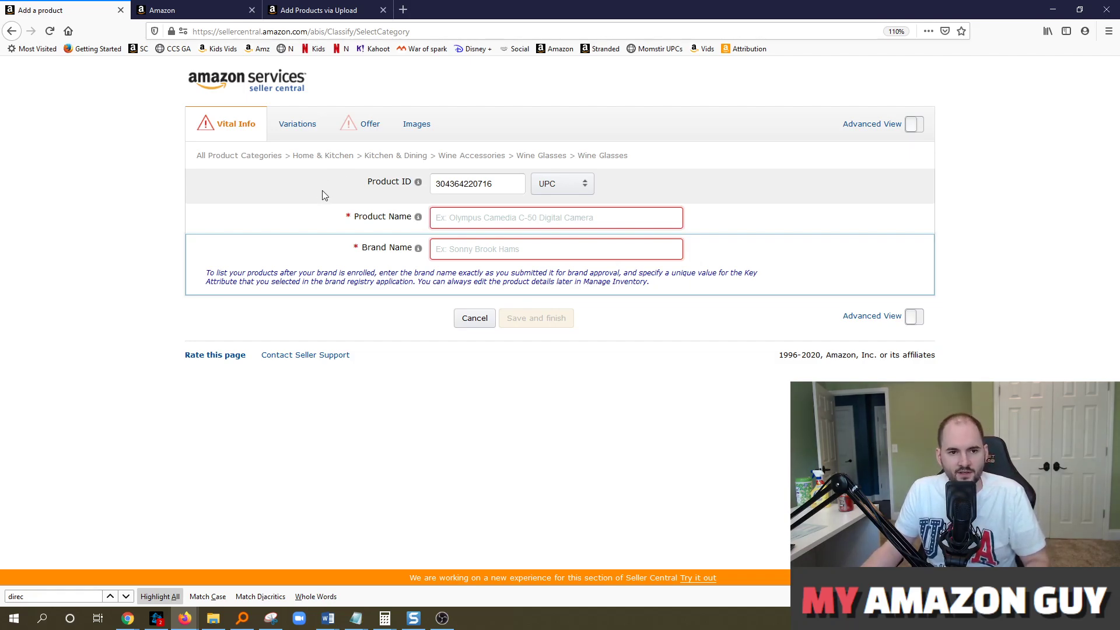
key("alt+Tab")
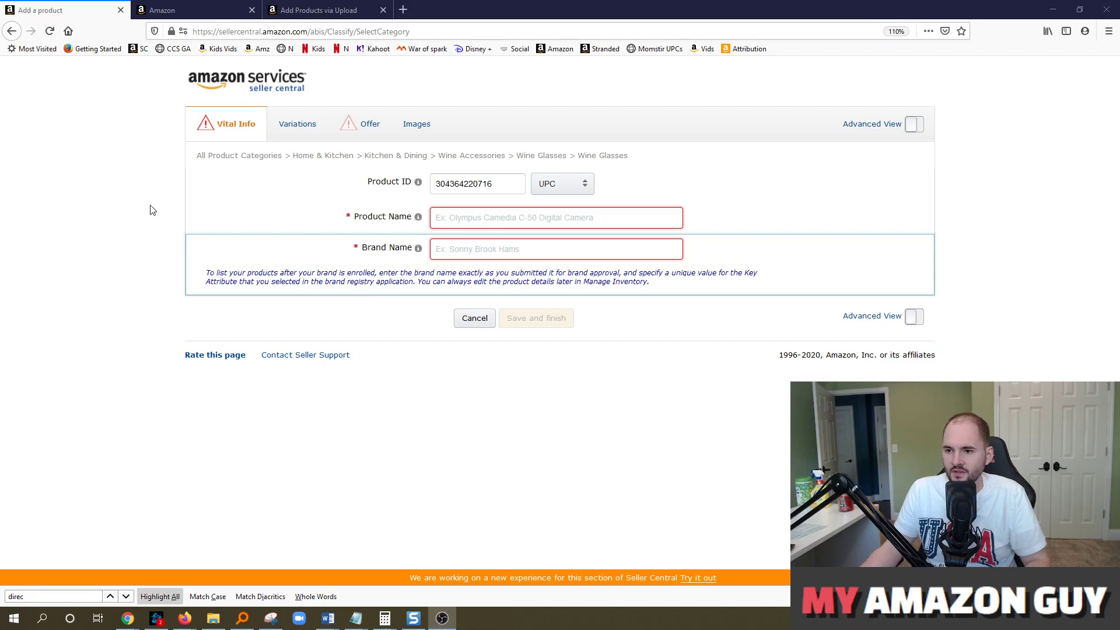
left_click(284, 227)
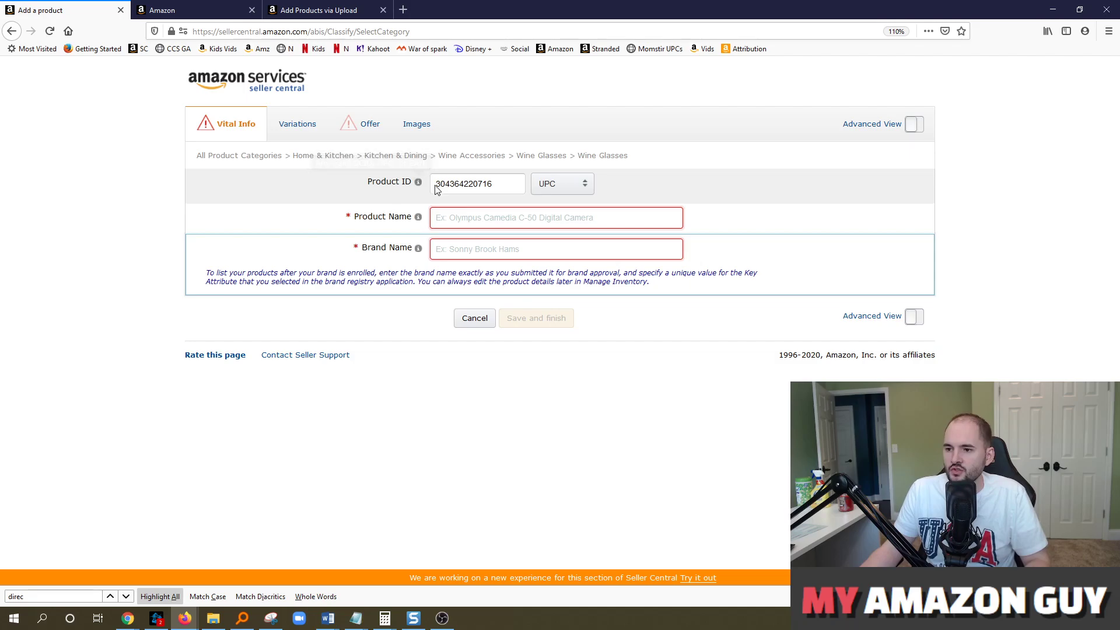
left_click(557, 187)
left_click(548, 277)
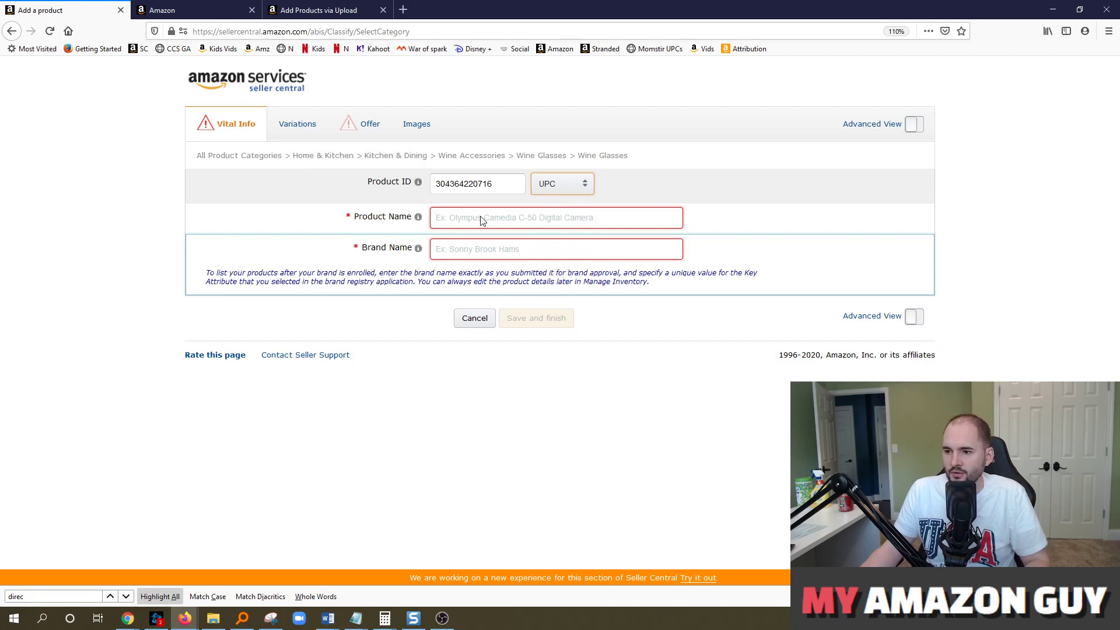
Enter product name 'Wine Glass Dog' and brand name 'Momstir'.
left_click(402, 225)
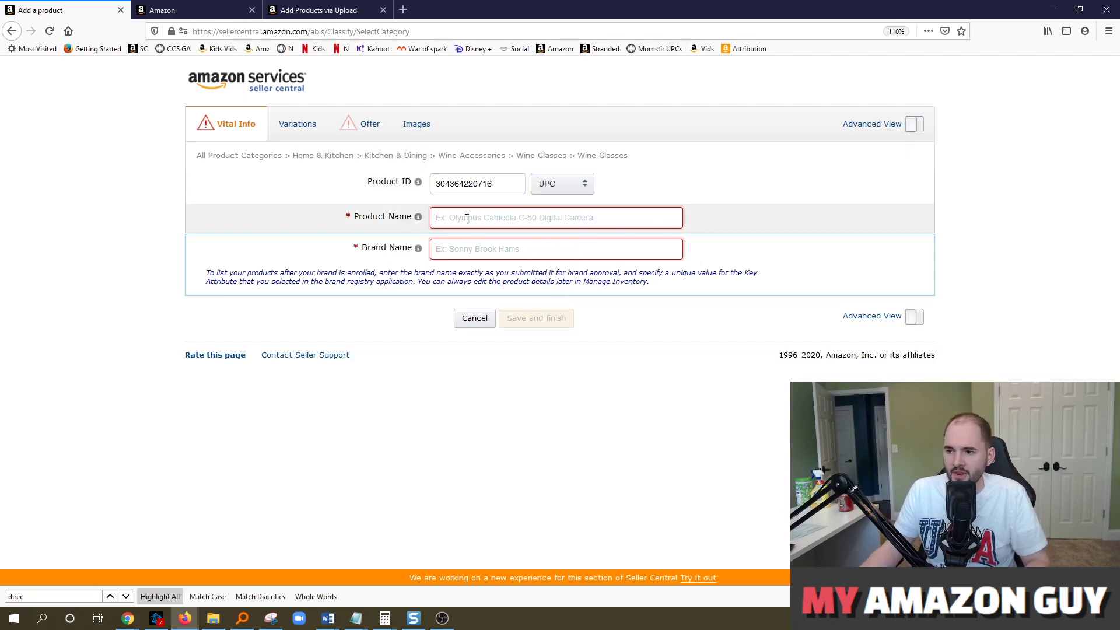
type("Wine Glass")
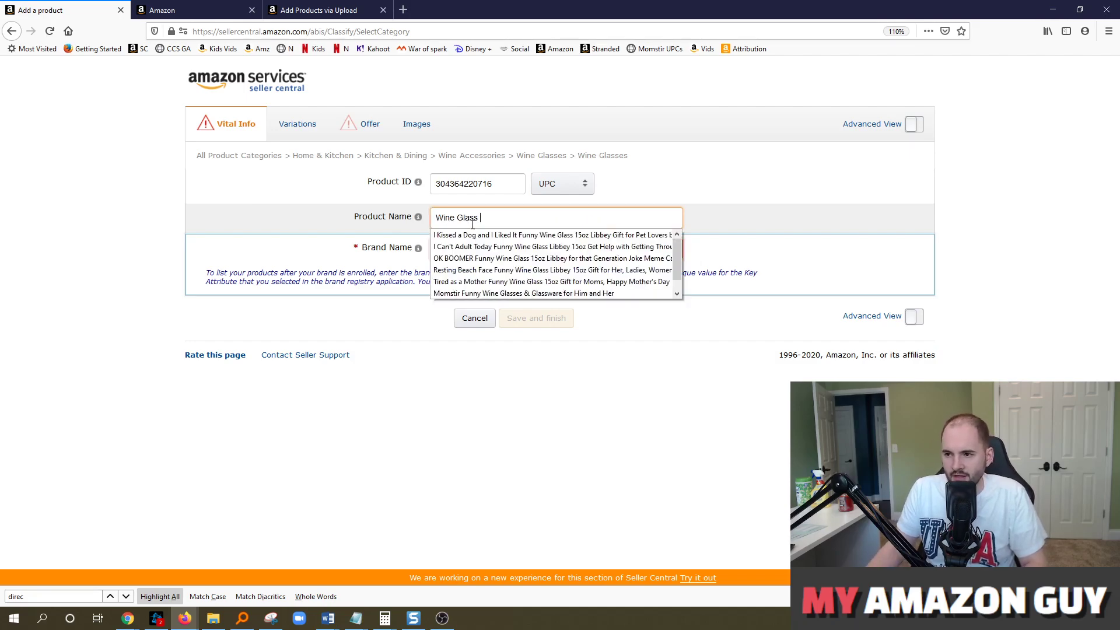
type(" Dog")
key("Tab")
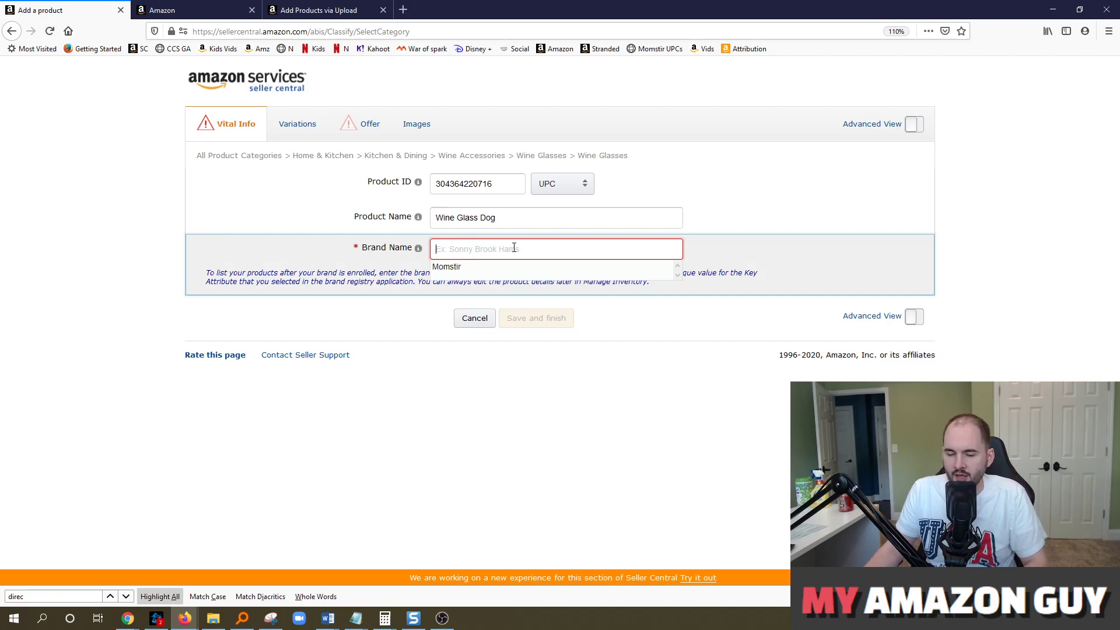
type("Momstir")
left_click(392, 142)
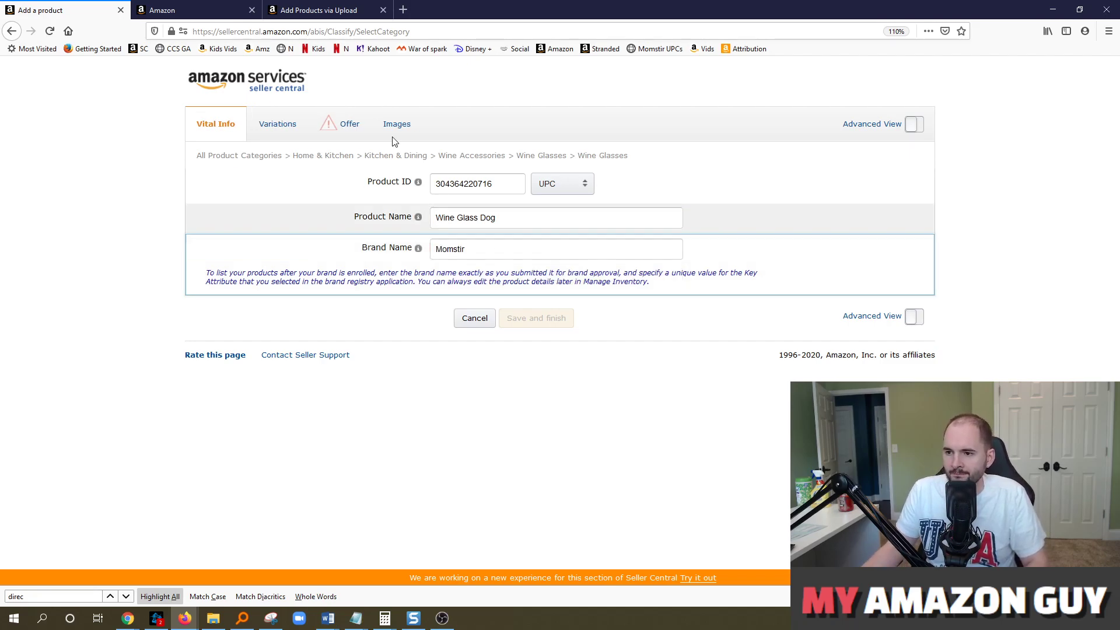
Set the variation theme to Color and add Red and Blue variation rows.
left_click(299, 135)
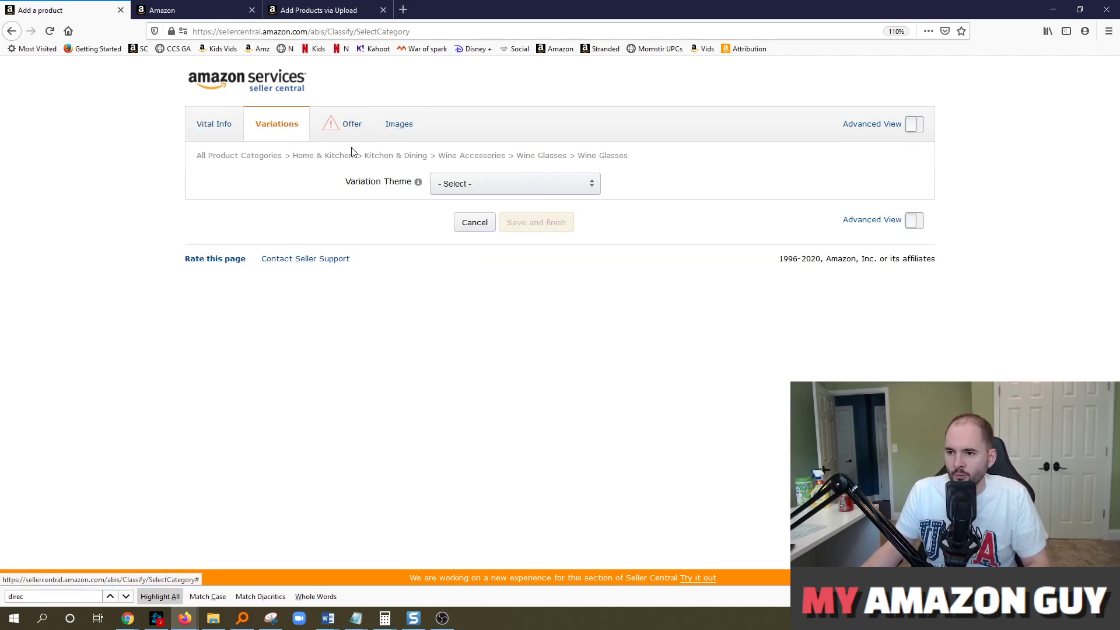
left_click(475, 191)
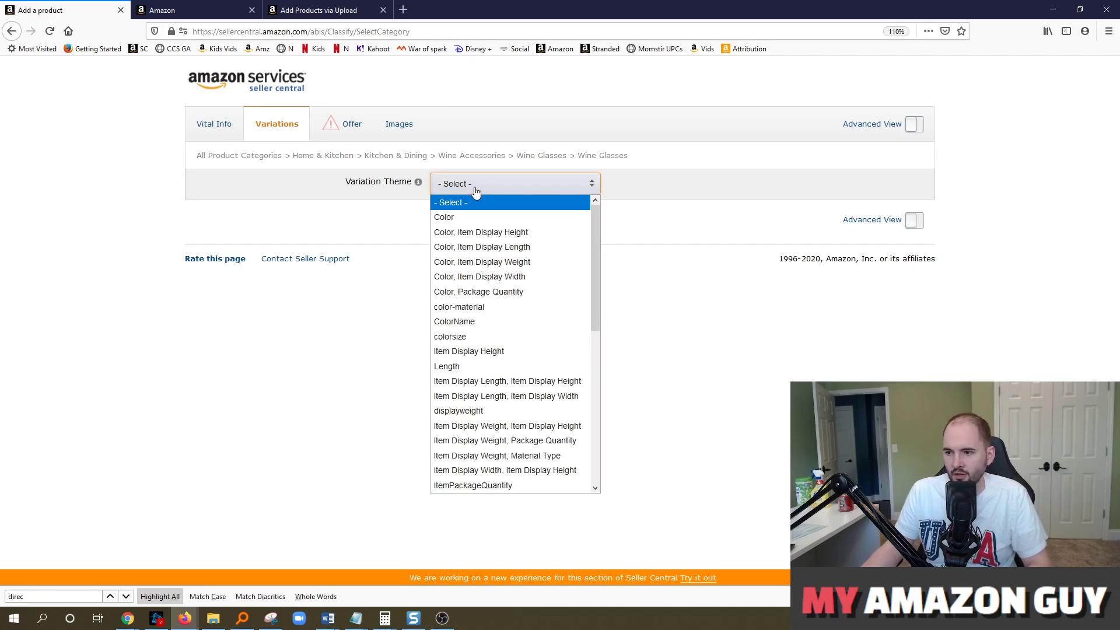
left_click(469, 218)
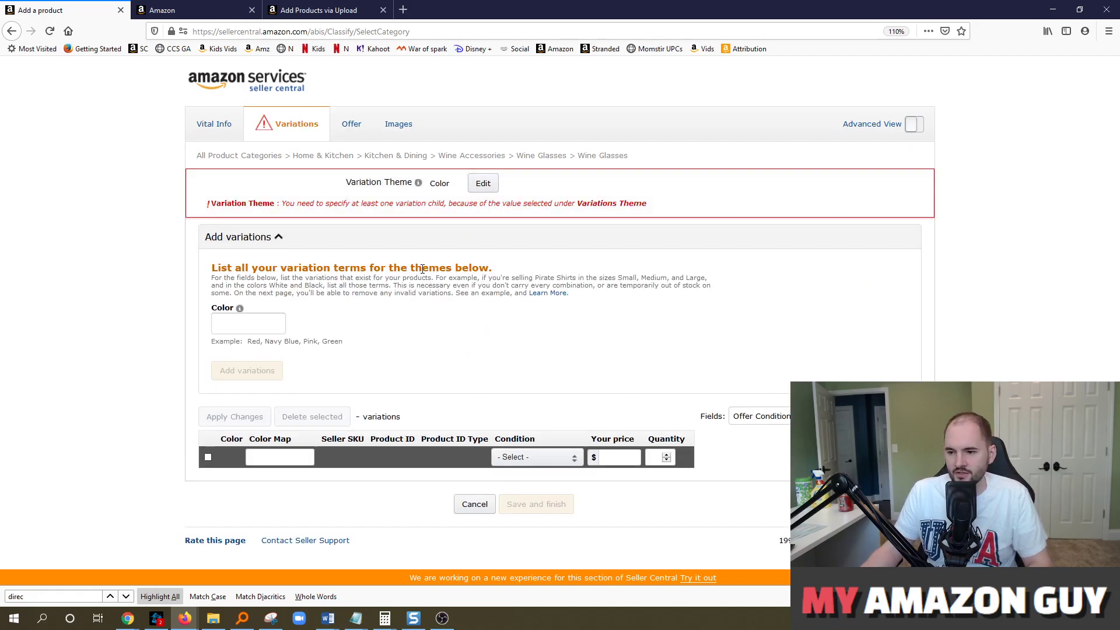
left_click(260, 324)
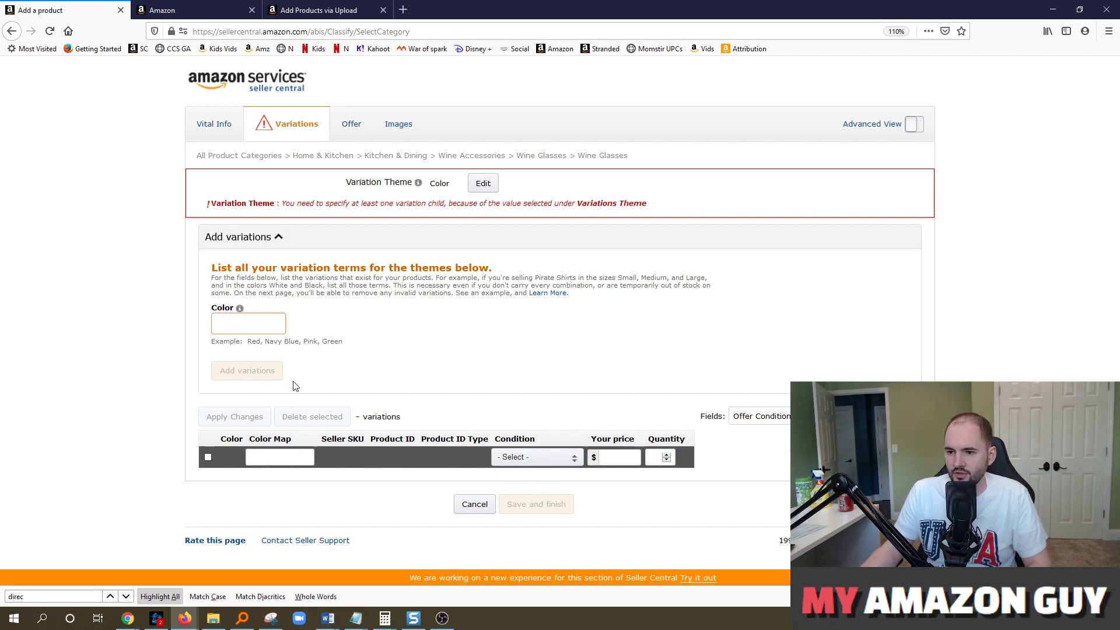
type("Red")
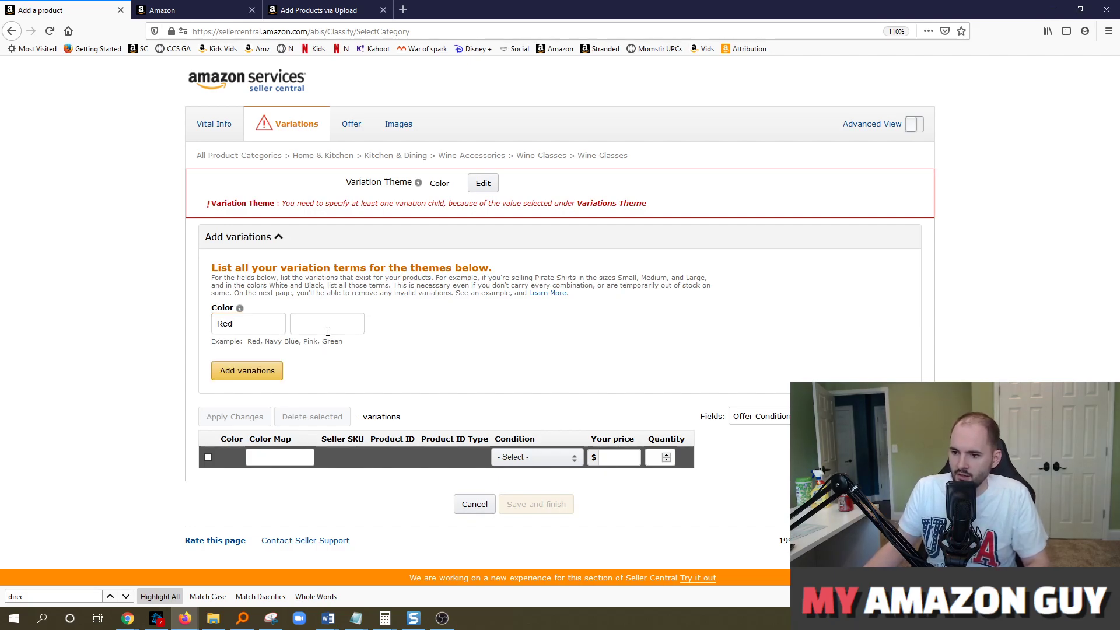
left_click(327, 326)
type("Blue")
left_click(275, 374)
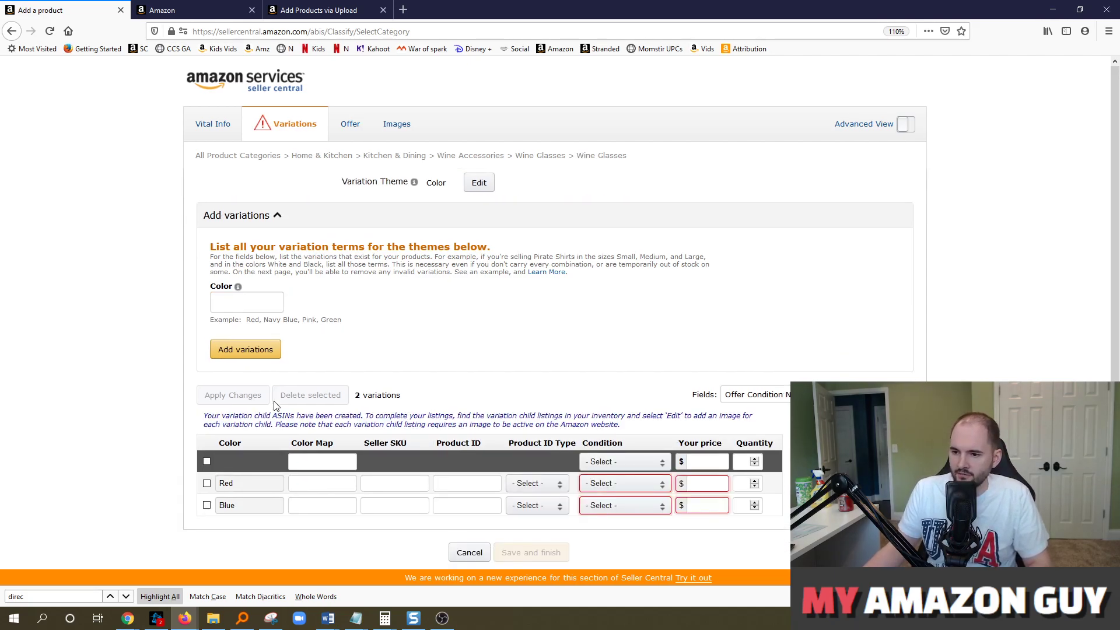
Start on the Red row's SKU, try changing the variation theme, then go to Offer details.
scroll(292, 420, "down", 1)
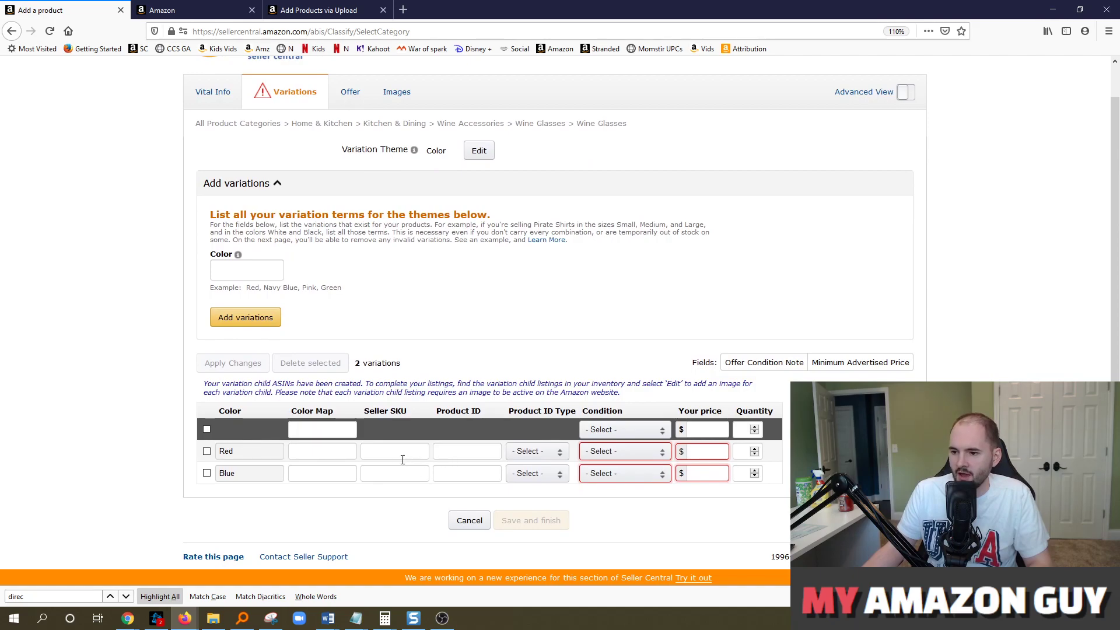
left_click(401, 457)
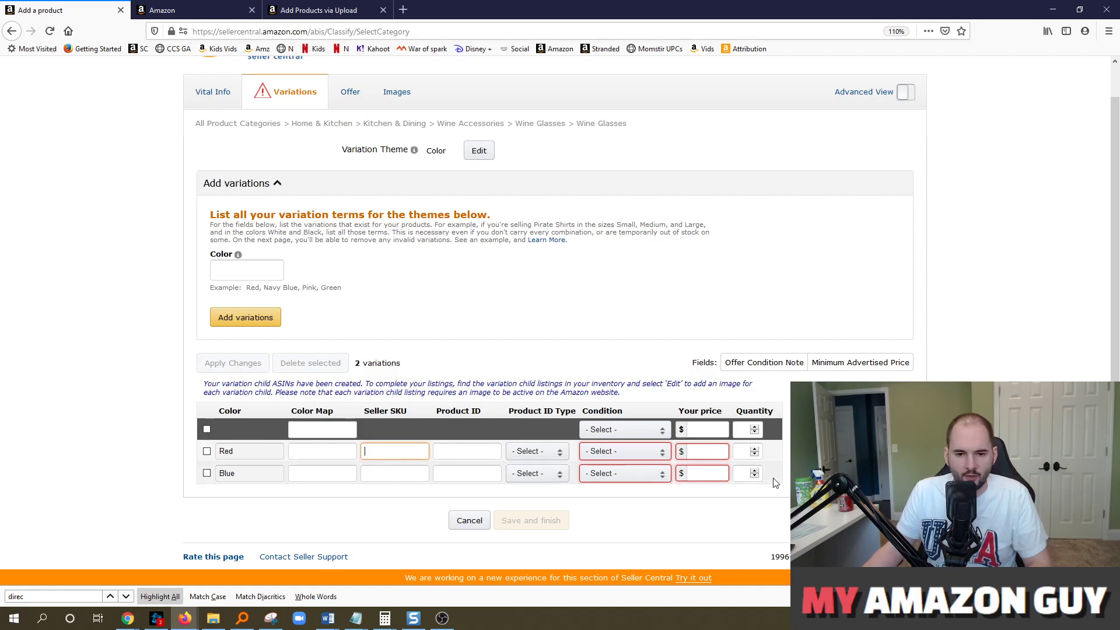
left_click(479, 151)
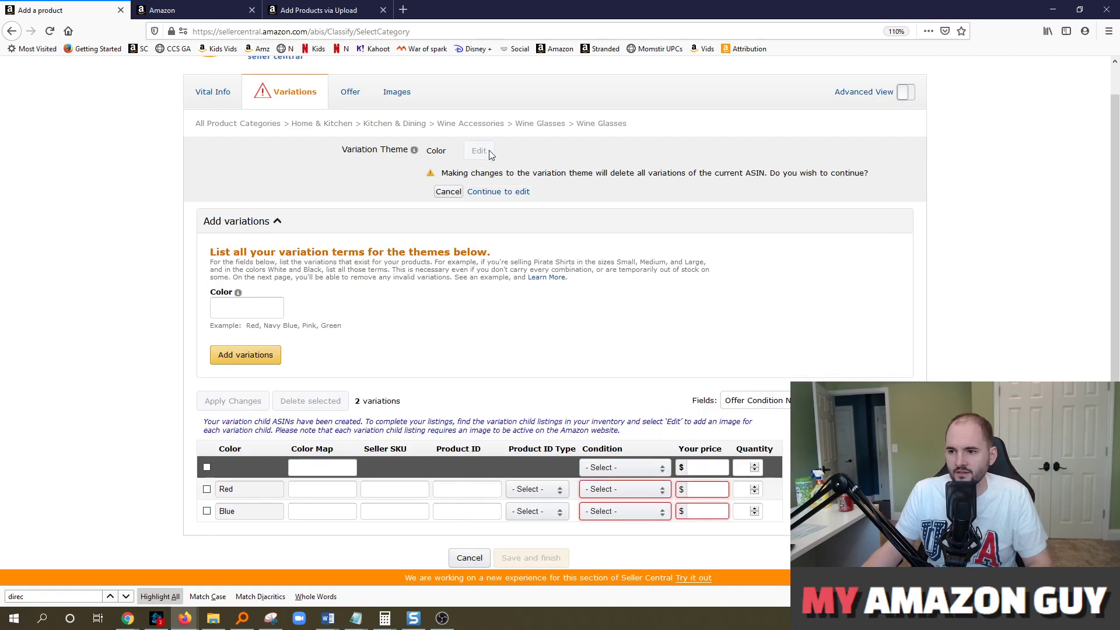
left_click(447, 192)
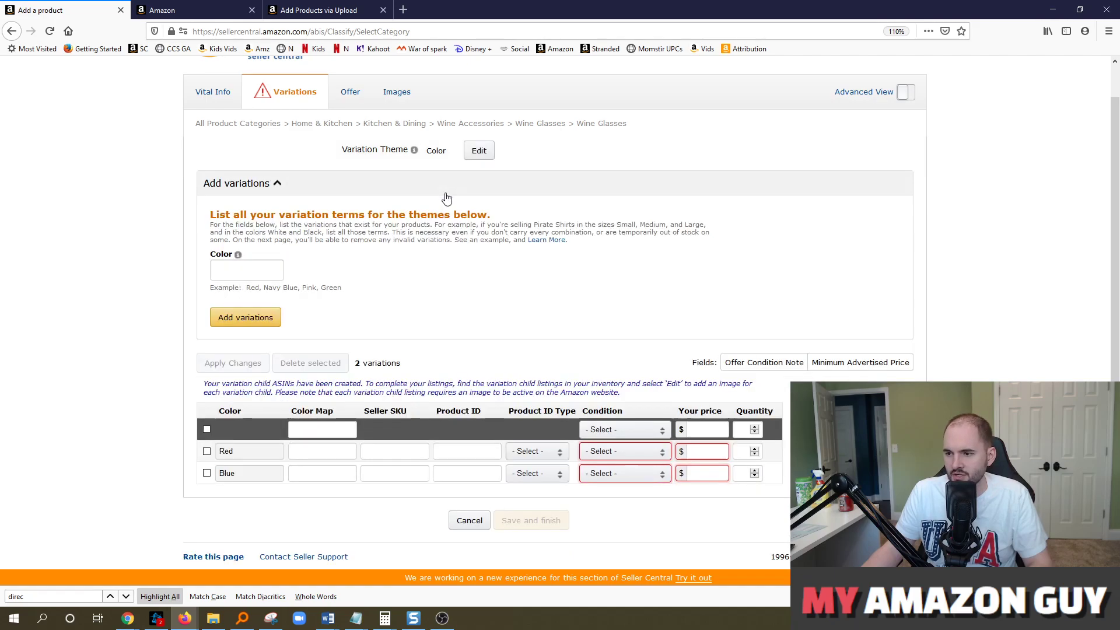
left_click(479, 153)
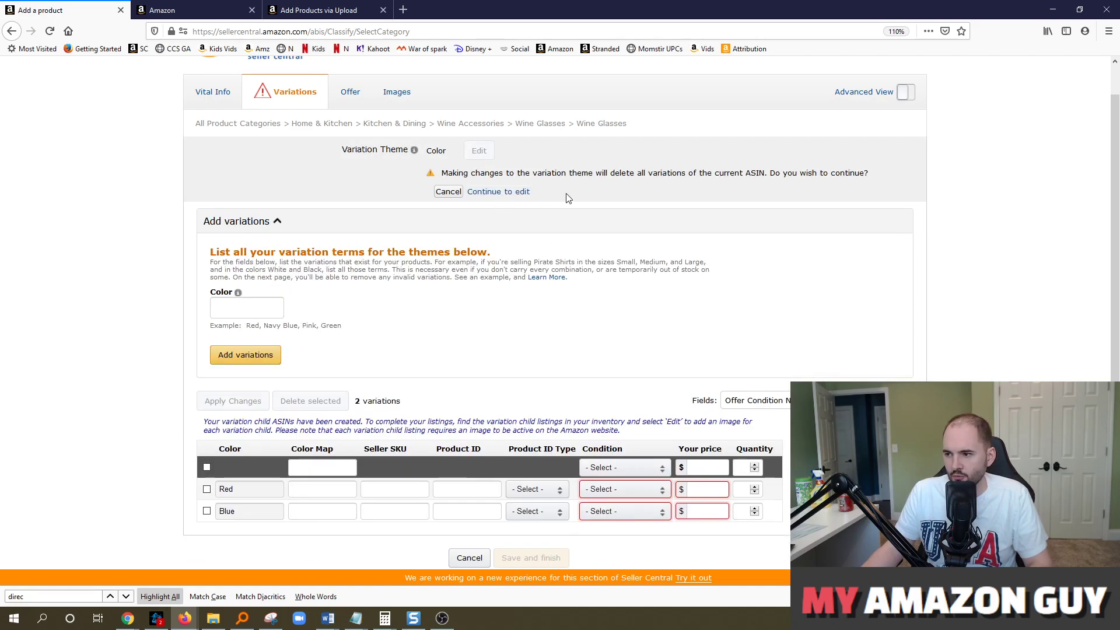
left_click(350, 91)
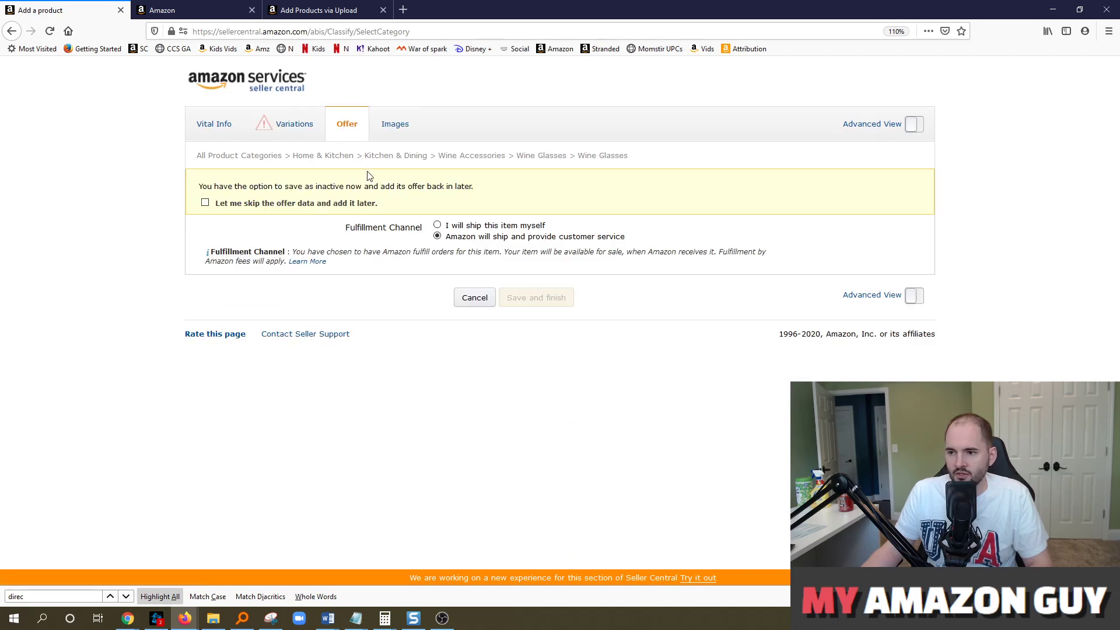
Revisit the name and brand, then the Red row's SKU and product ID fields.
left_click(229, 125)
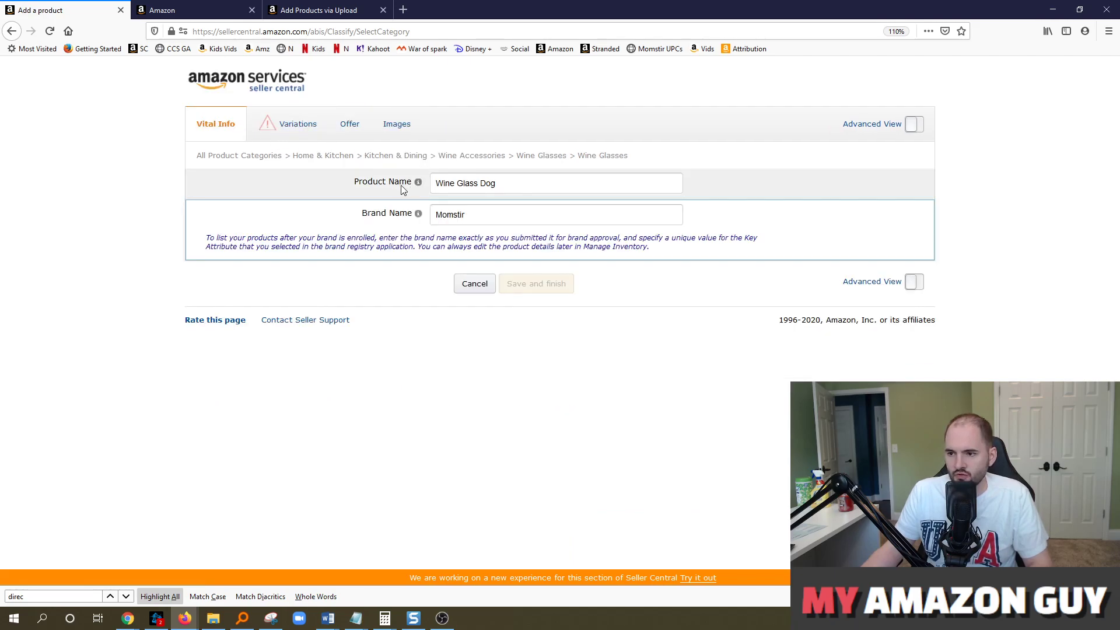
key("Tab")
key("Tab")
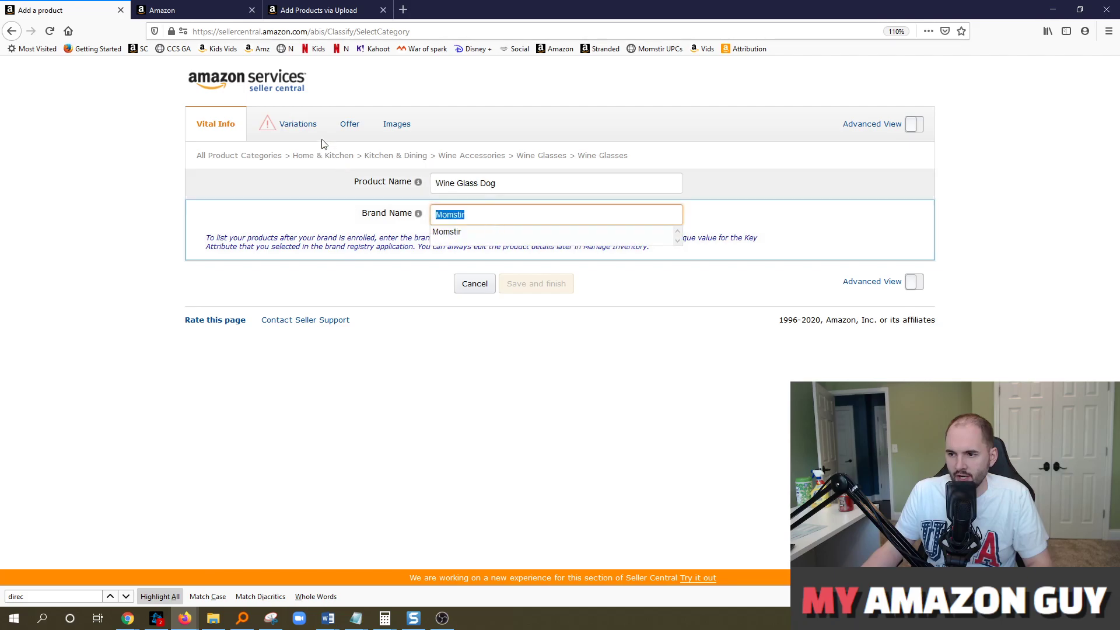
left_click(306, 125)
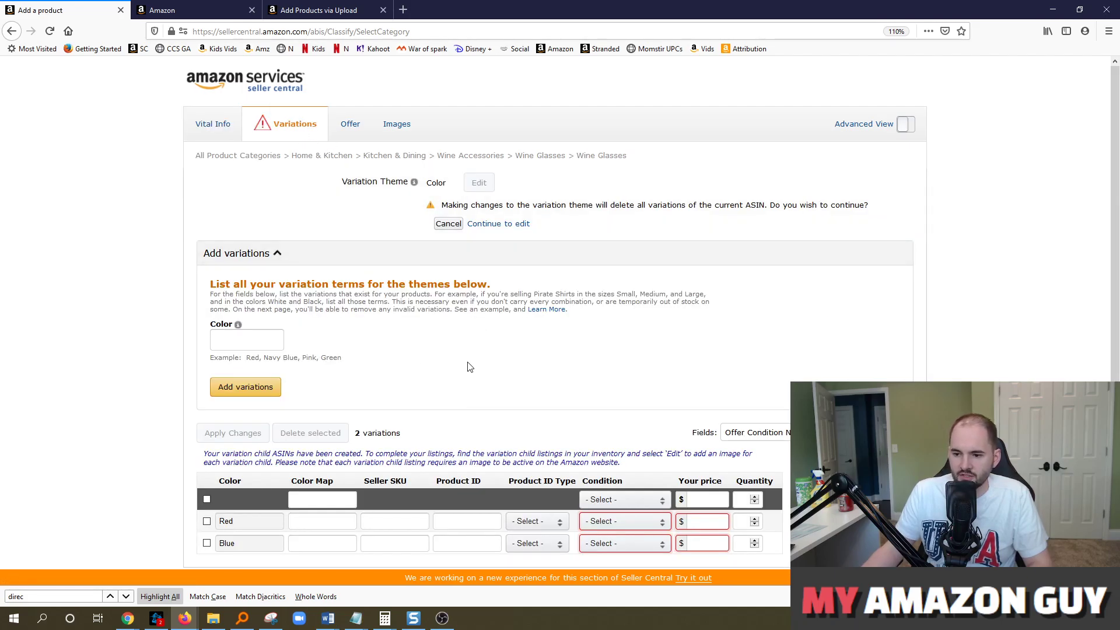
scroll(470, 367, "down", 2)
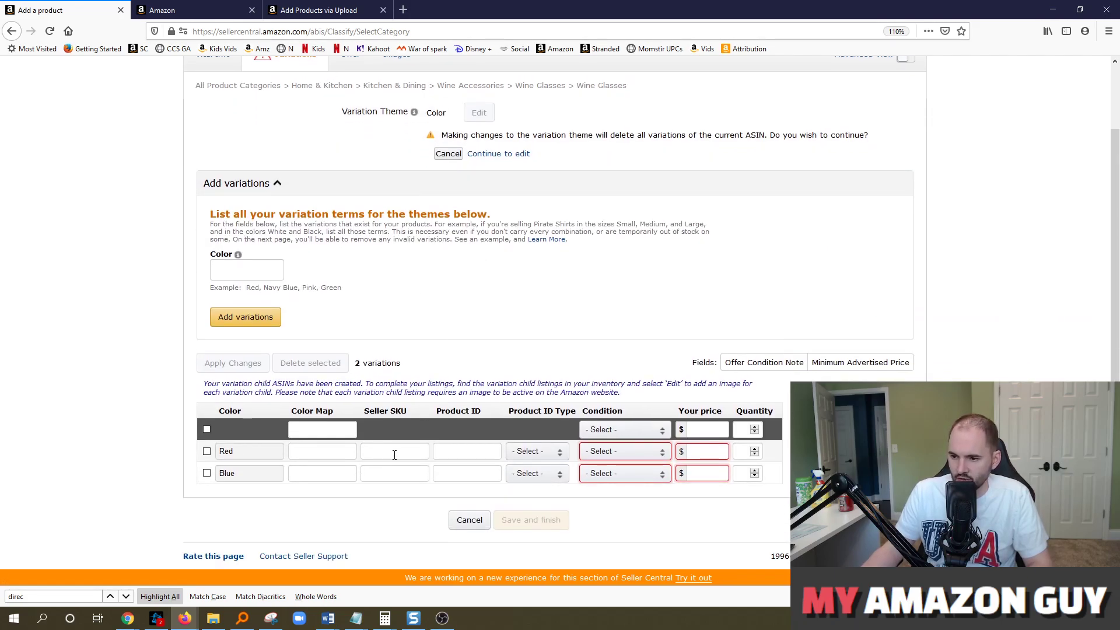
left_click(394, 454)
left_click(466, 452)
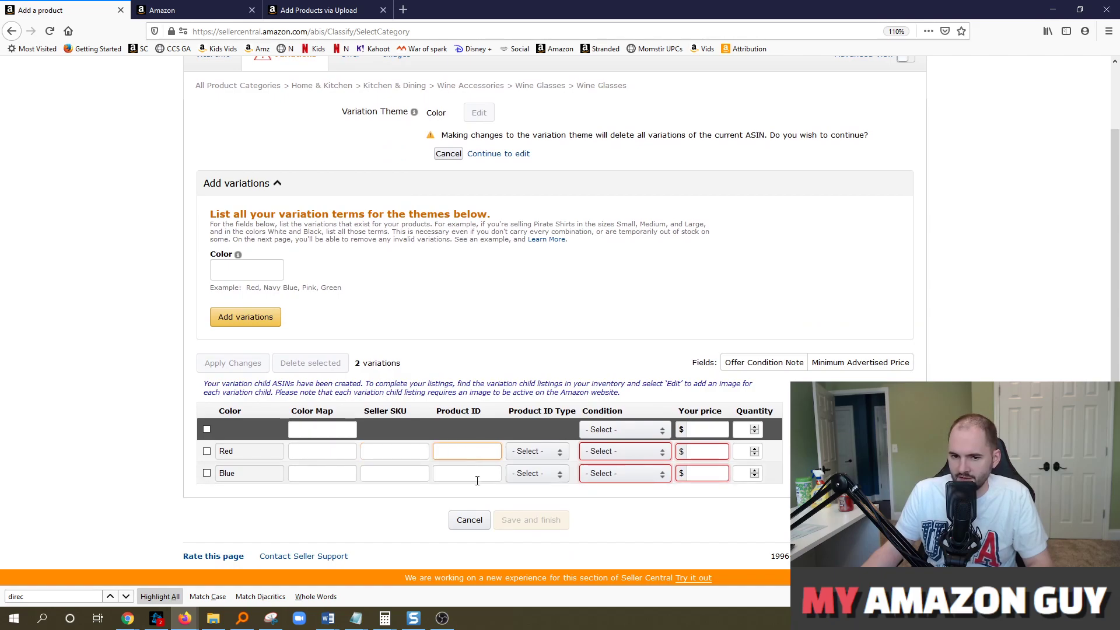
scroll(478, 480, "up", 2)
left_click(447, 222)
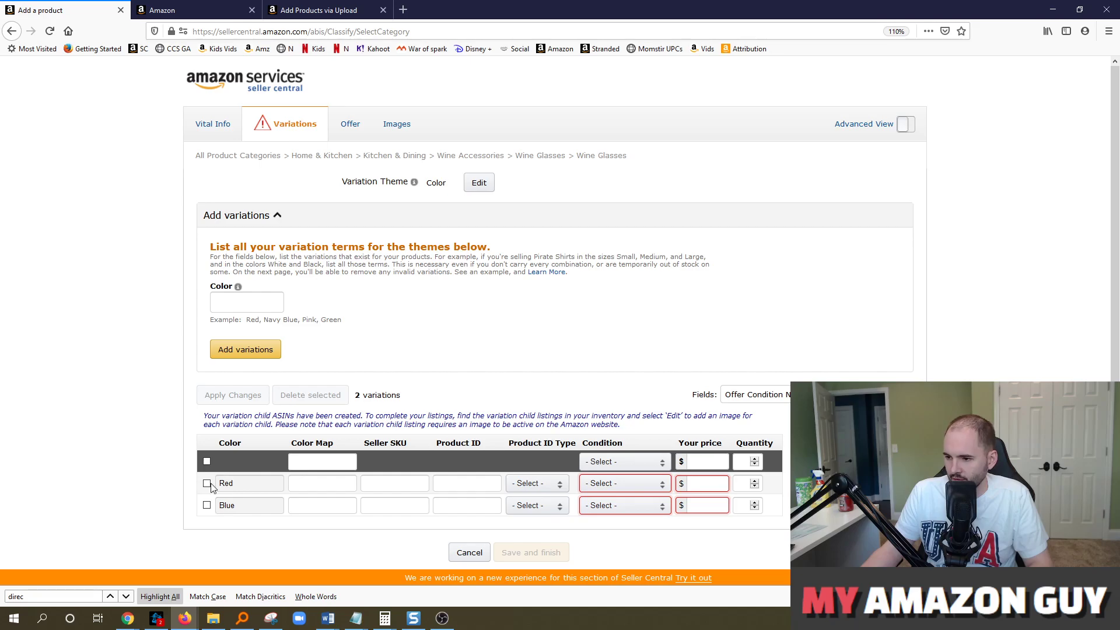
Delete both Red and Blue variations and reset the variation theme to - Select -.
left_click(207, 461)
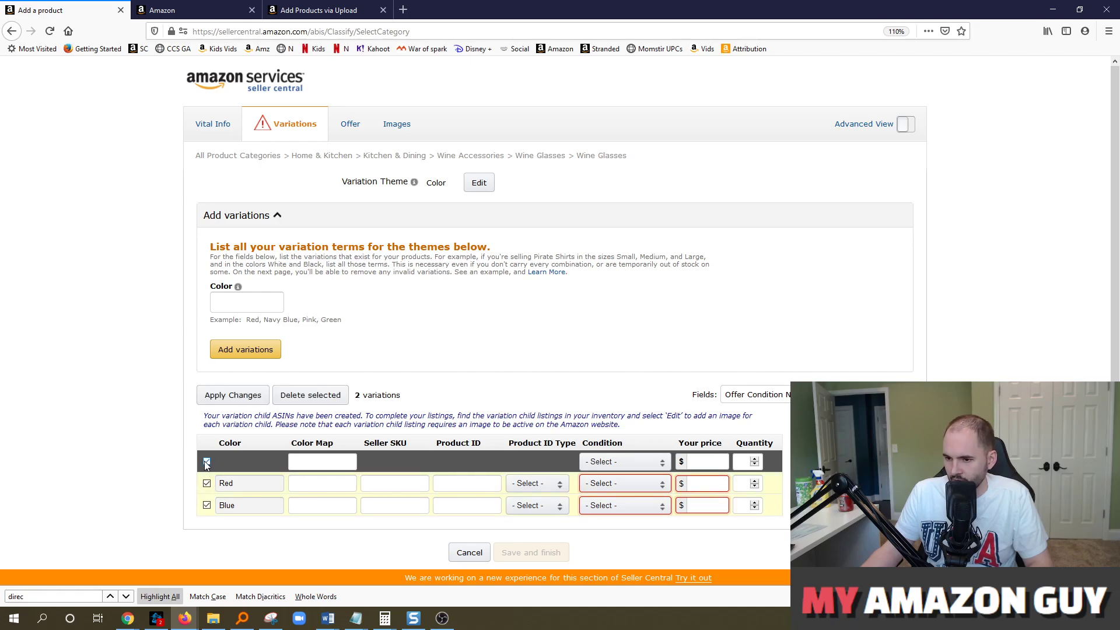
left_click(311, 395)
left_click(483, 183)
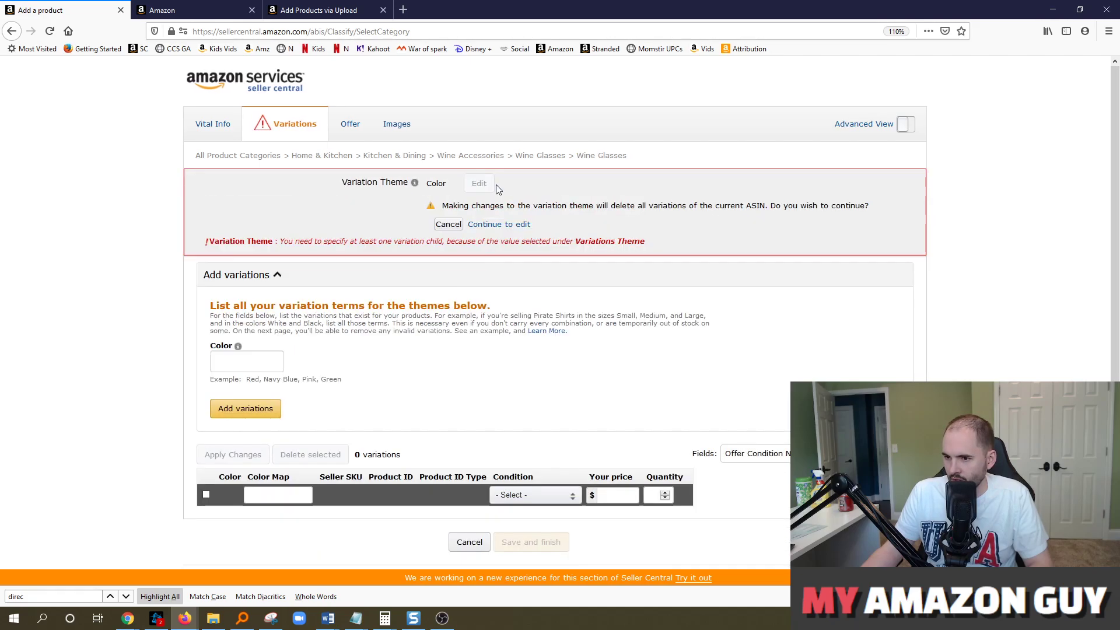
left_click(497, 224)
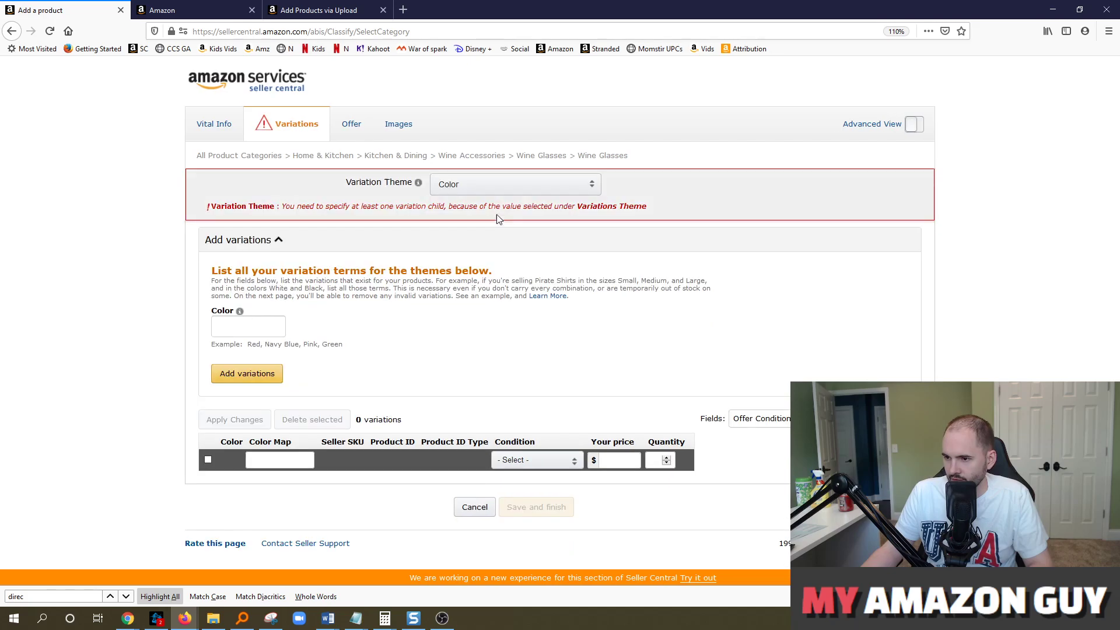
left_click(490, 184)
left_click(533, 201)
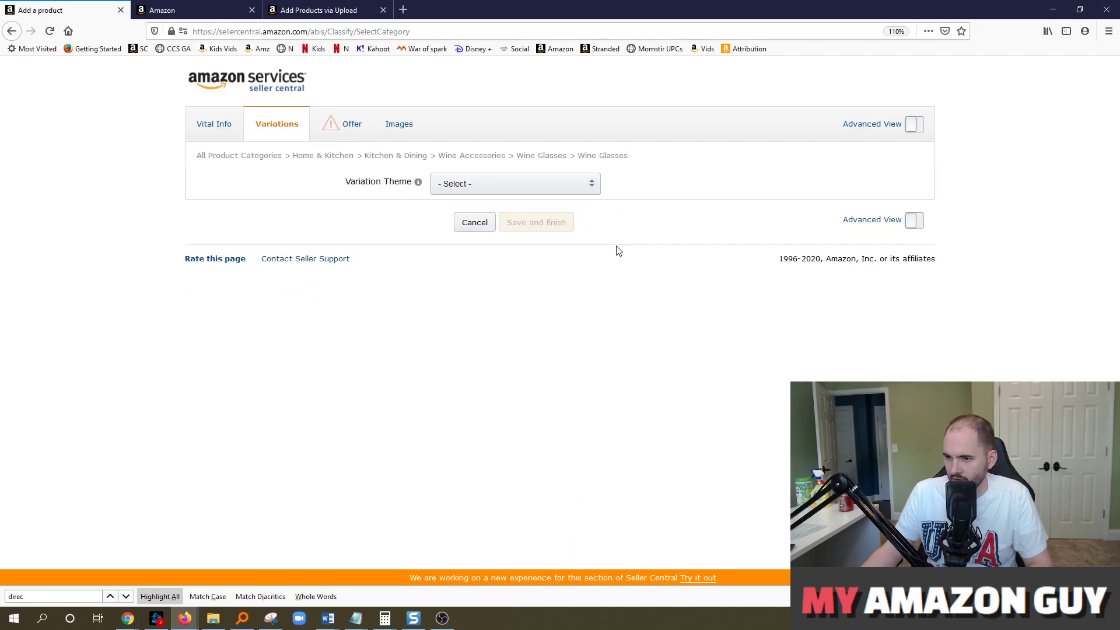
Review the Vital Info and Offer details and select the UPC in Product ID.
left_click(225, 125)
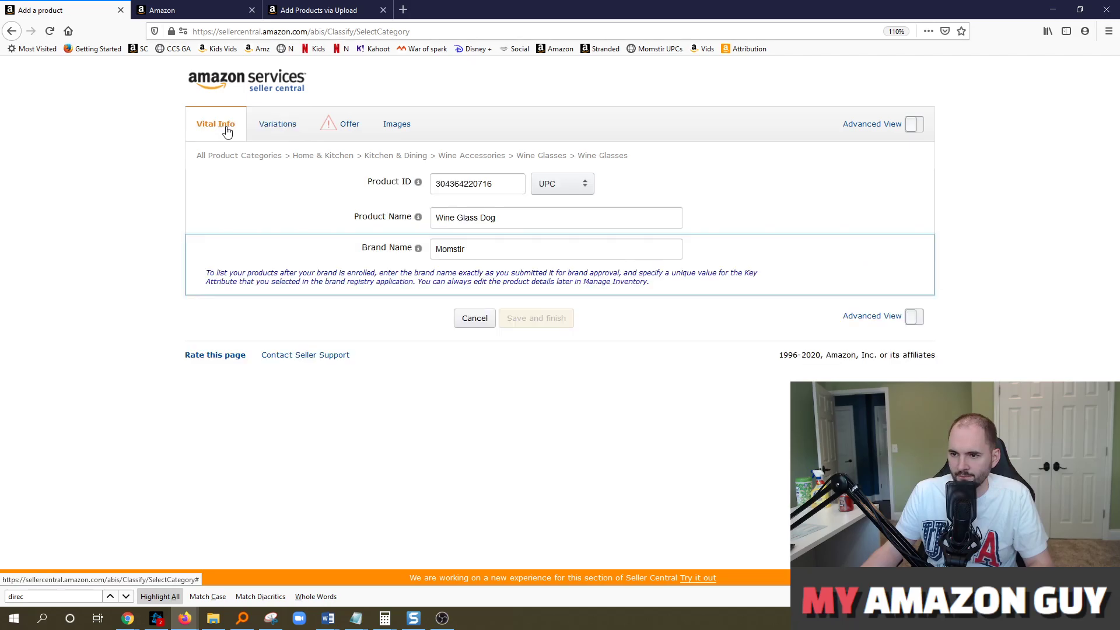
left_click(327, 128)
left_click(216, 123)
left_click_drag(494, 184, 381, 178)
Enter a price of 12 and the seller SKU MOM0716 in the Offer details.
left_click(267, 126)
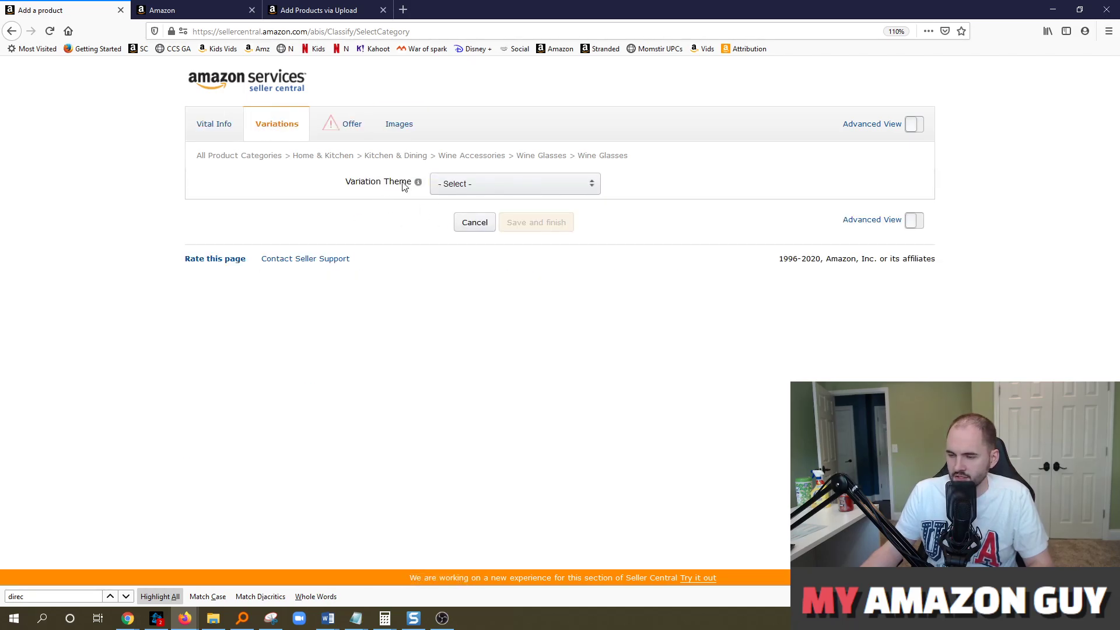
left_click(338, 129)
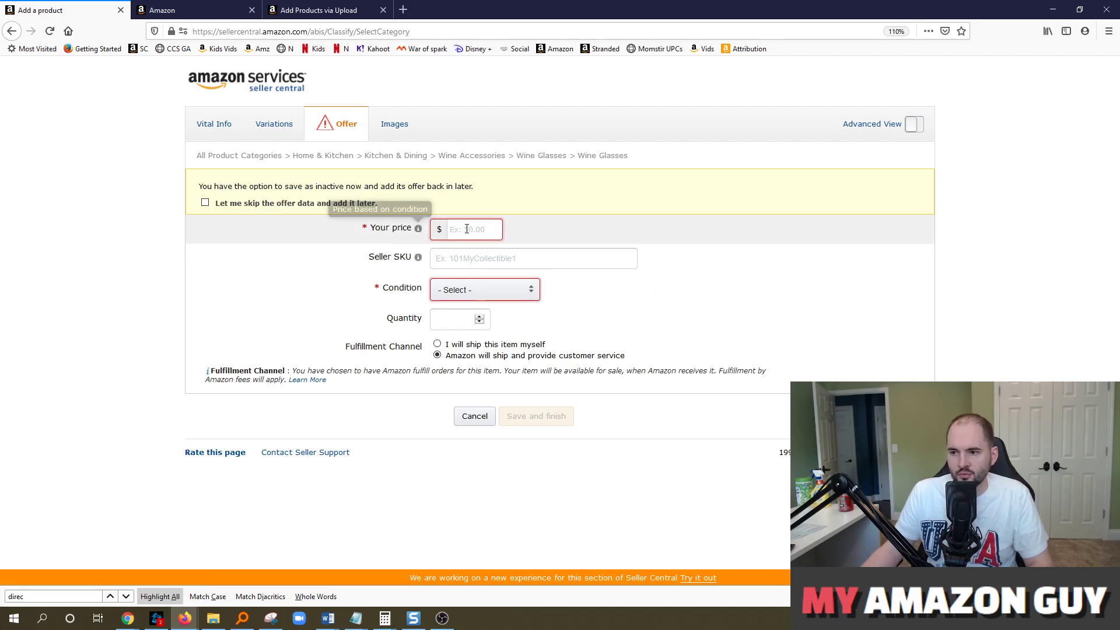
type("12.50")
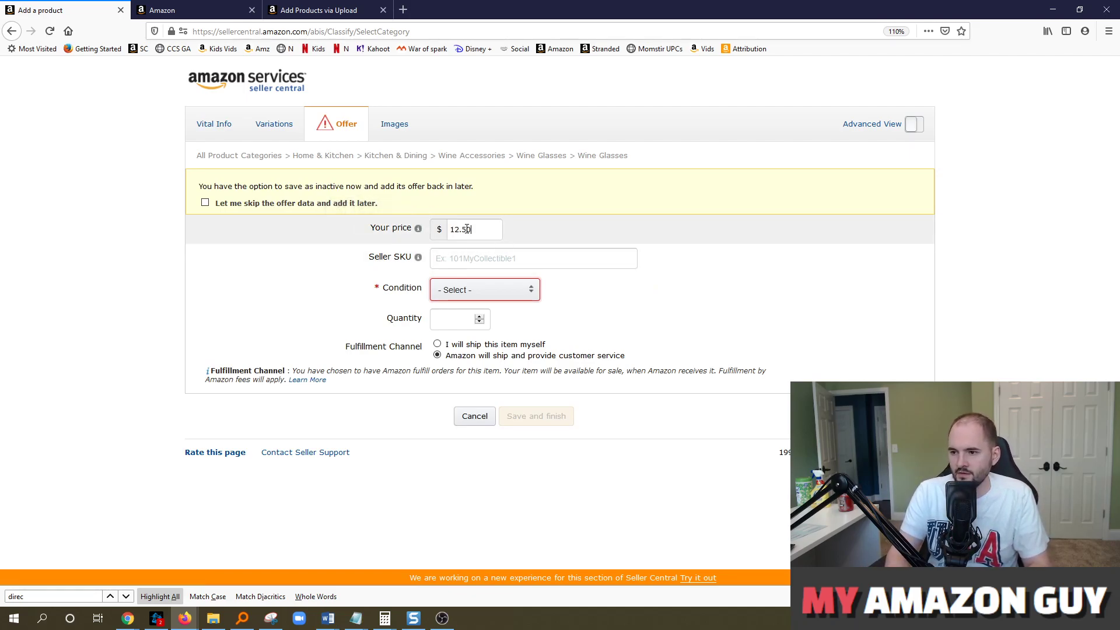
key("Tab")
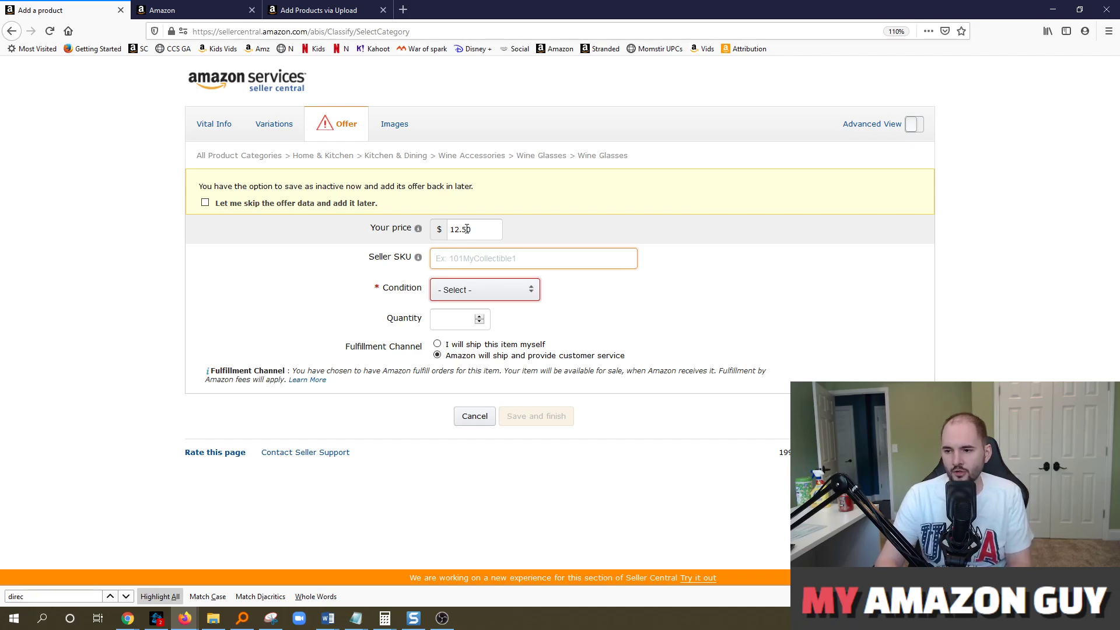
type("MOM")
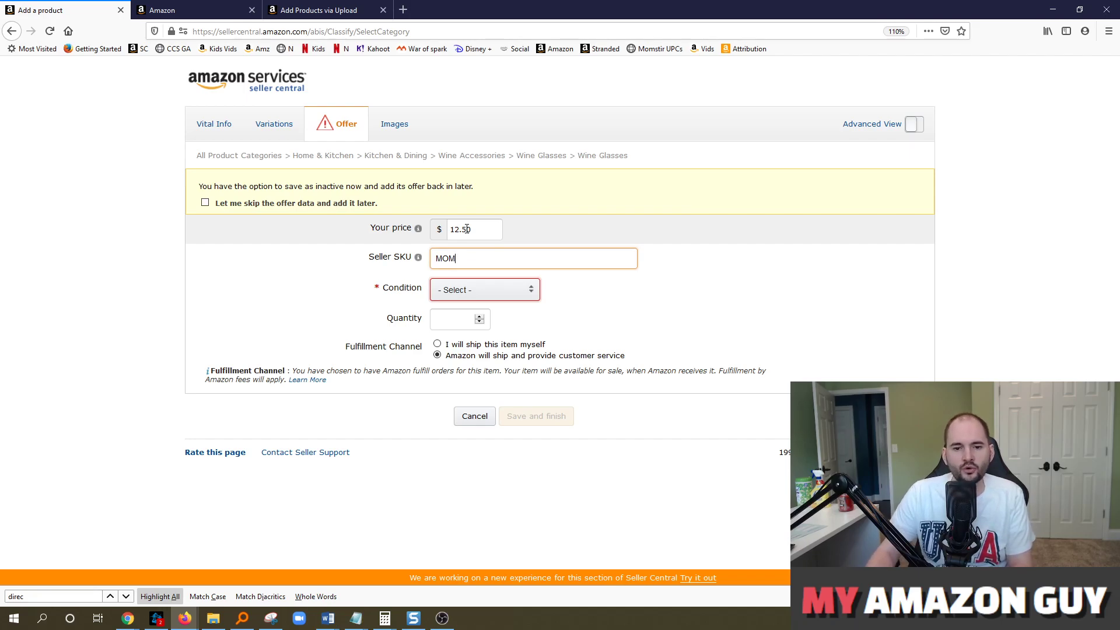
type("0716")
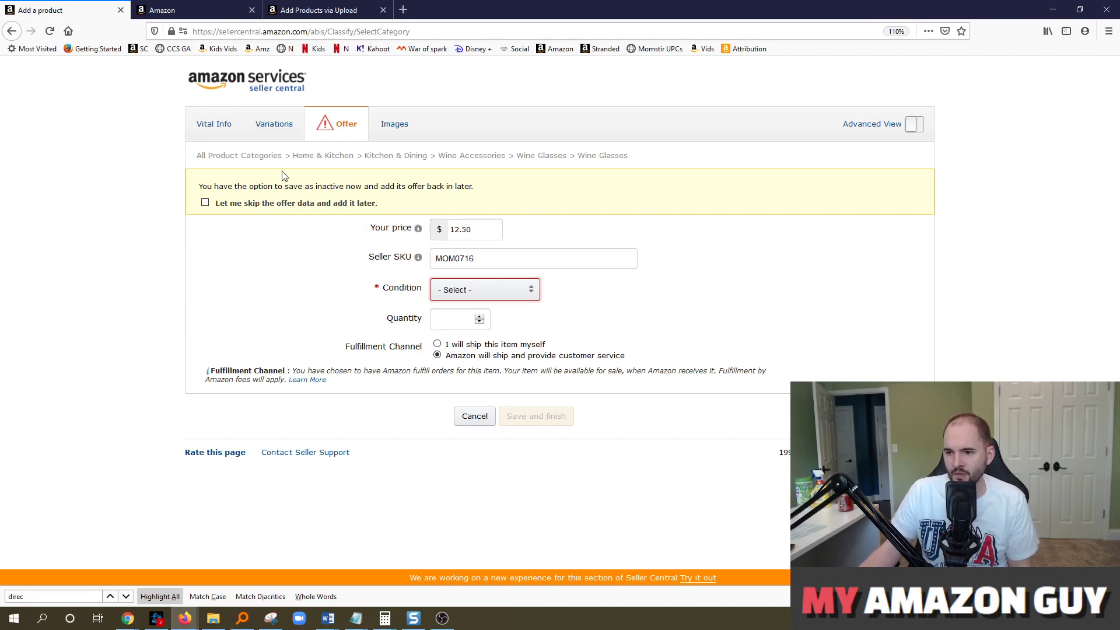
Check the UPC on Vital Info, then return and select the SKU MOM0716.
left_click(216, 124)
double_click(477, 178)
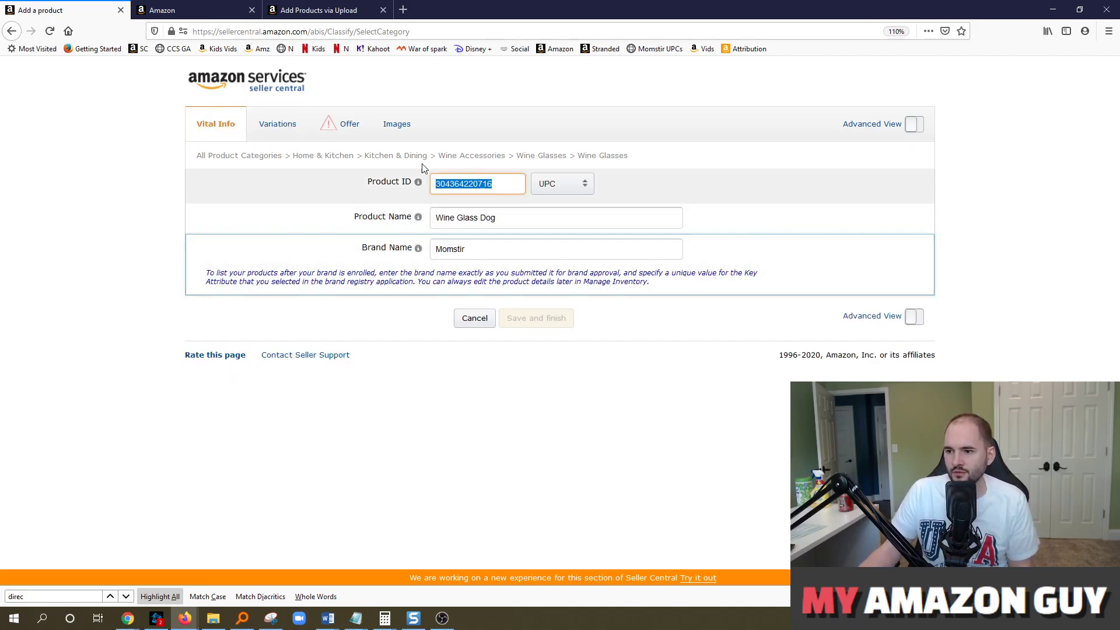
left_click(338, 122)
left_click(499, 262)
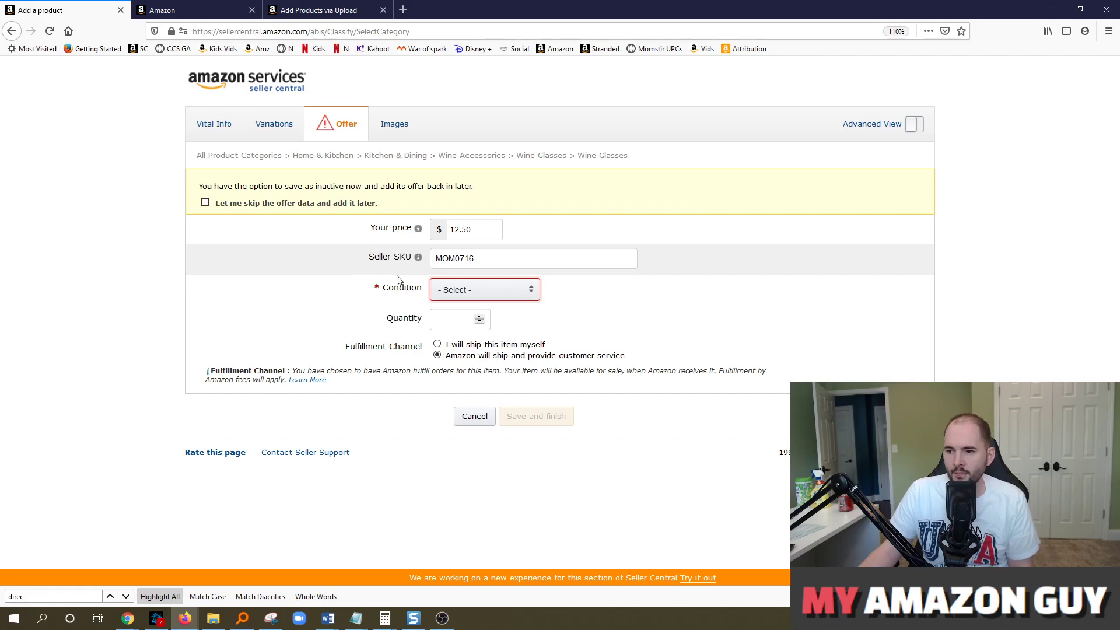
key("alt+Tab")
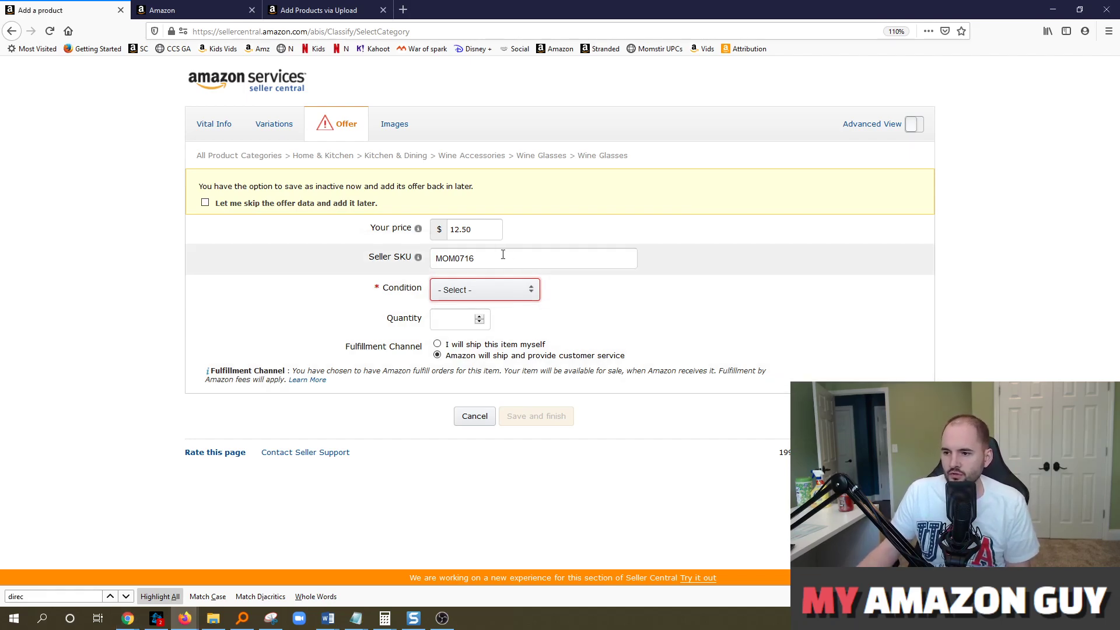
left_click(384, 258)
left_click(507, 256)
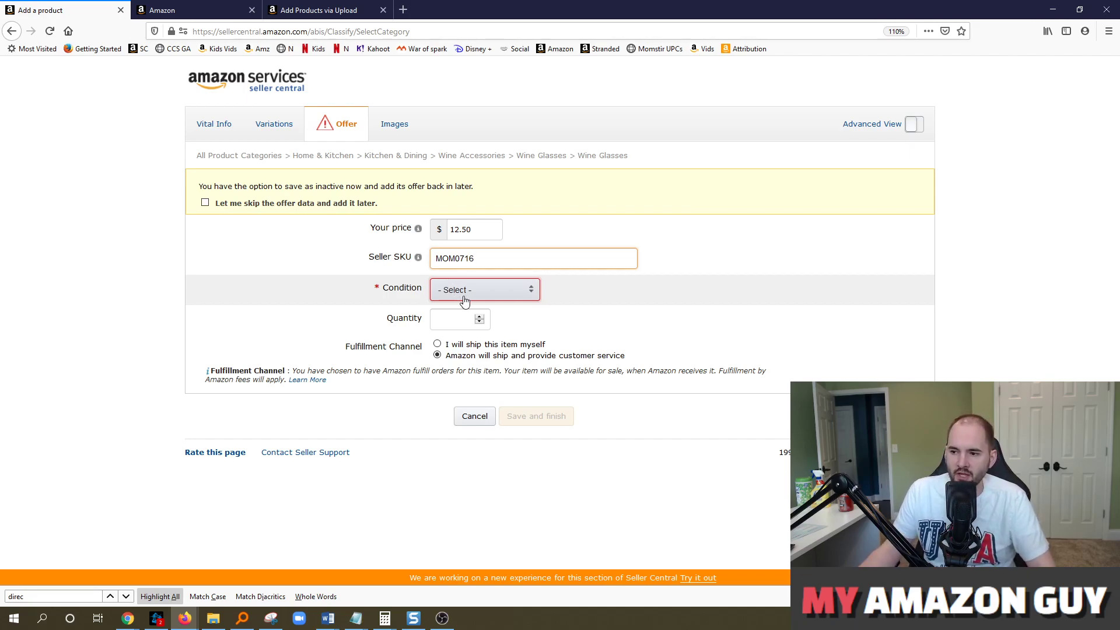
left_click_drag(481, 258, 438, 261)
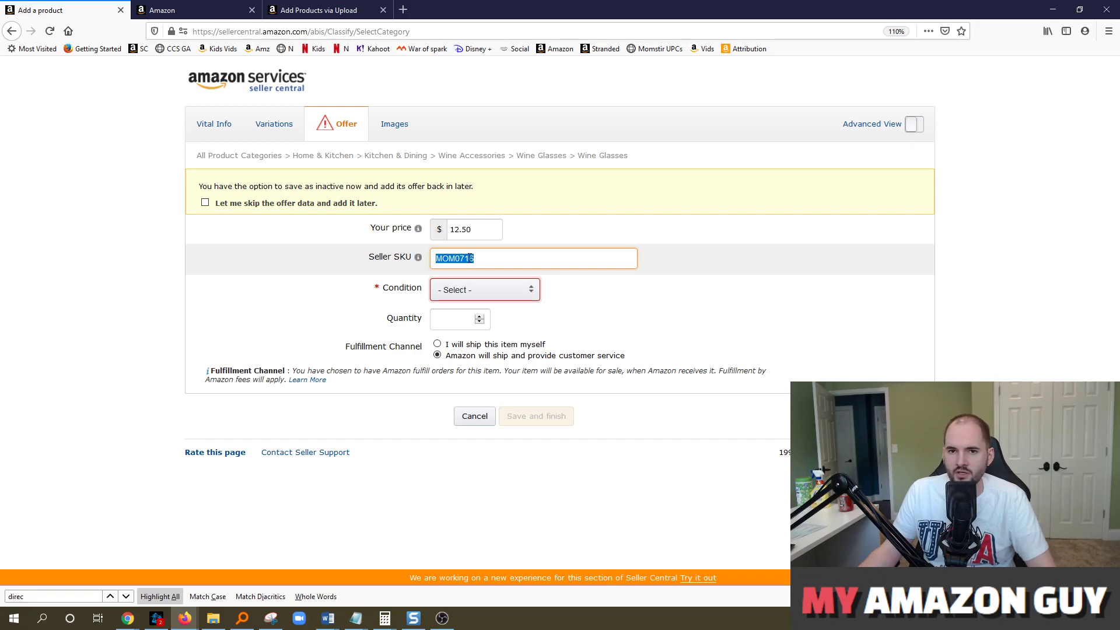
Set the item condition to New and quantity to 0, then go to the Images section.
left_click(456, 262)
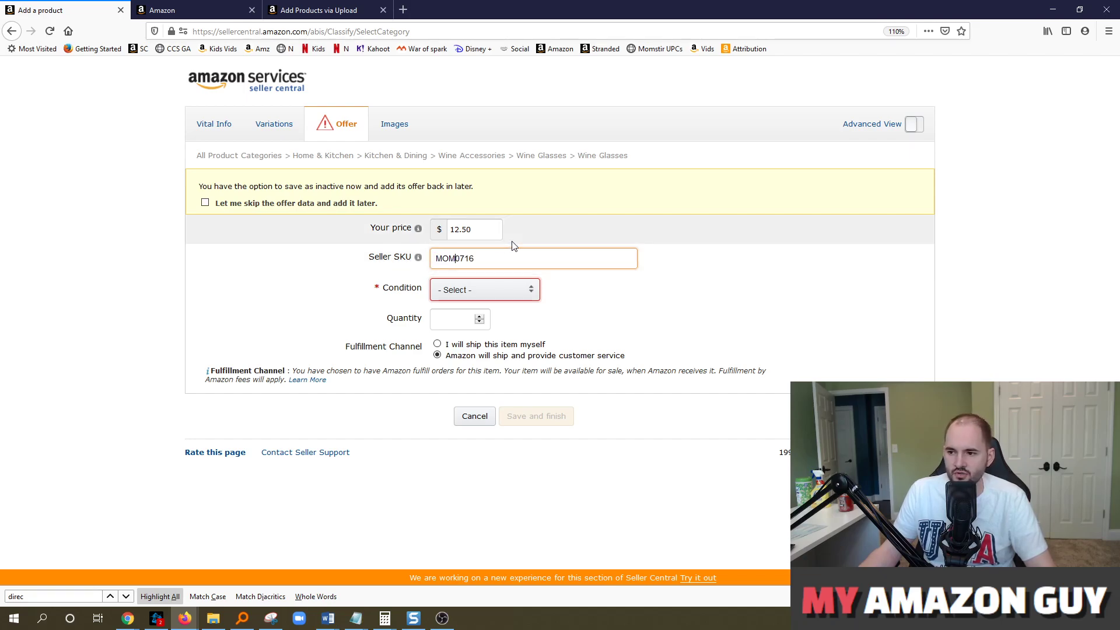
left_click(475, 289)
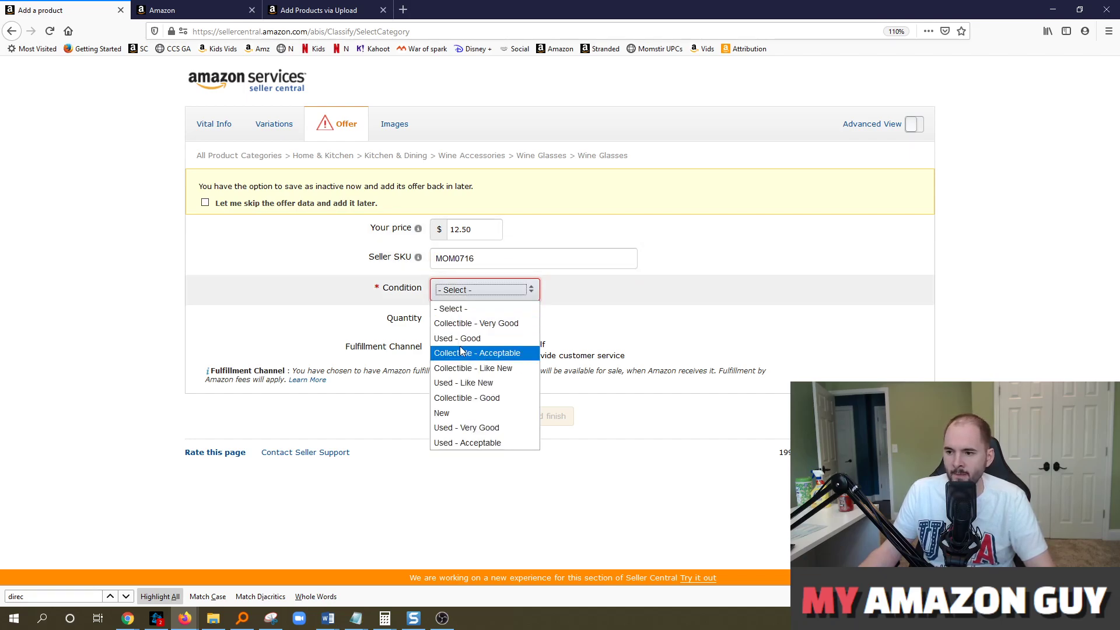
left_click(461, 412)
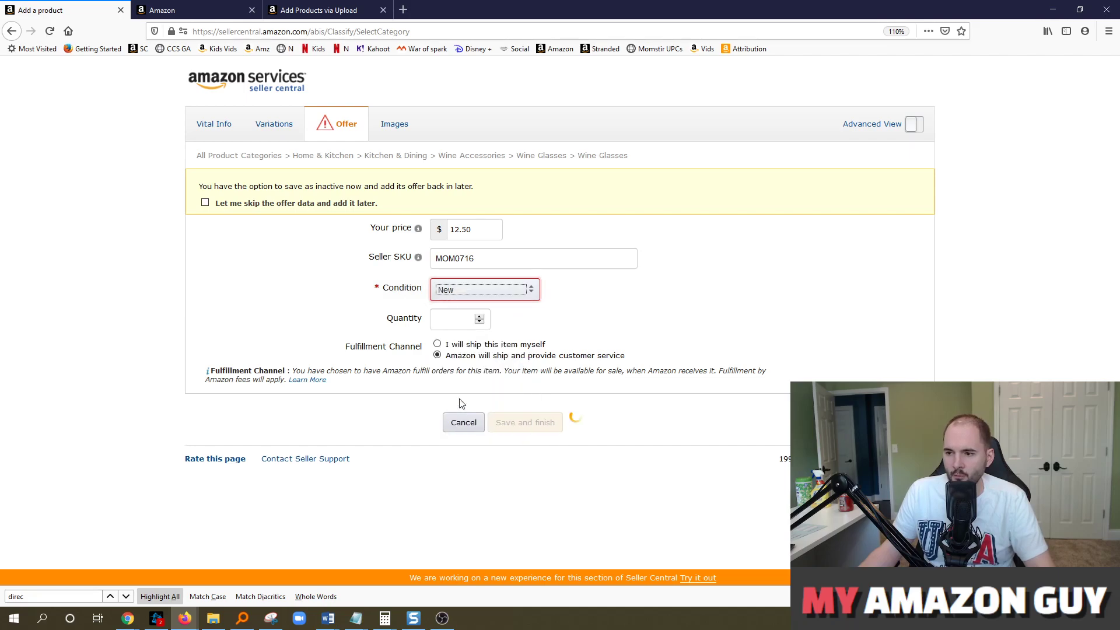
left_click(437, 316)
type("0")
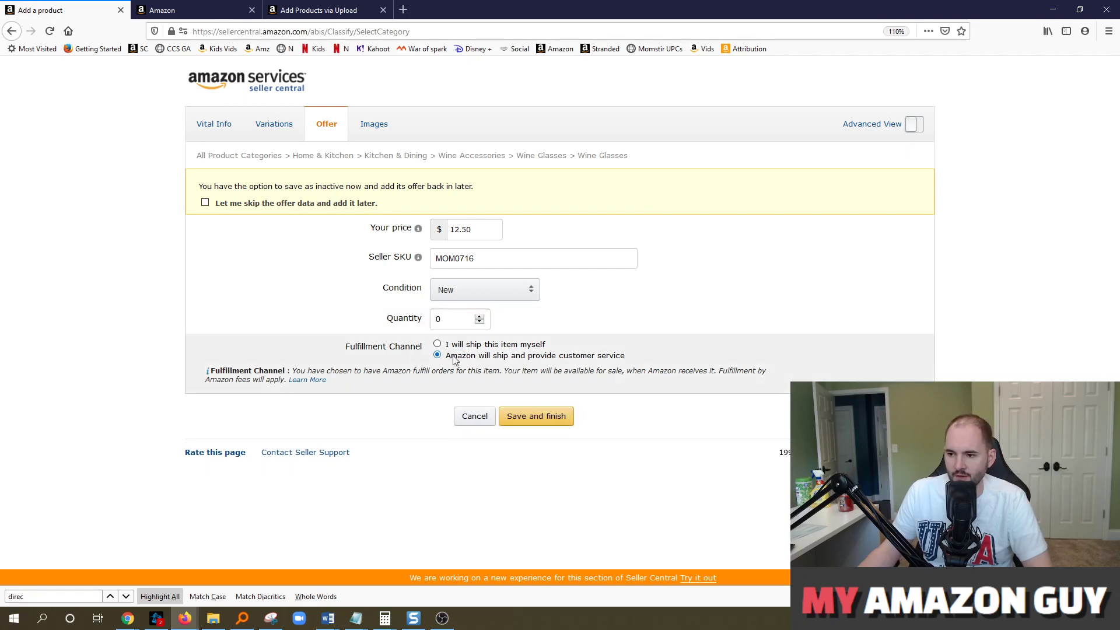
left_click(443, 322)
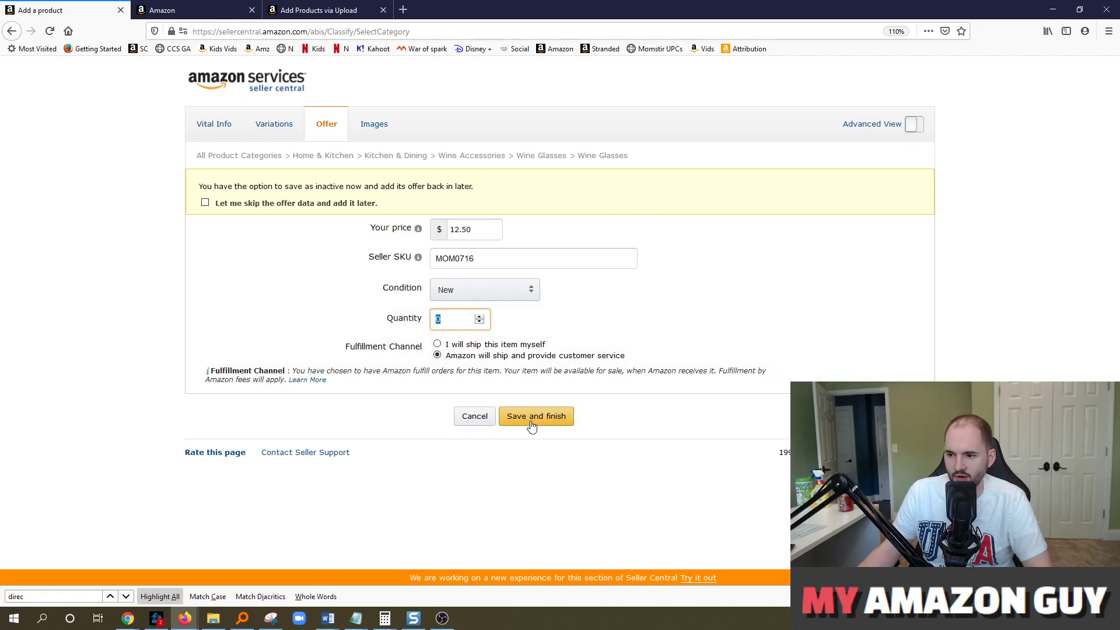
left_click(369, 130)
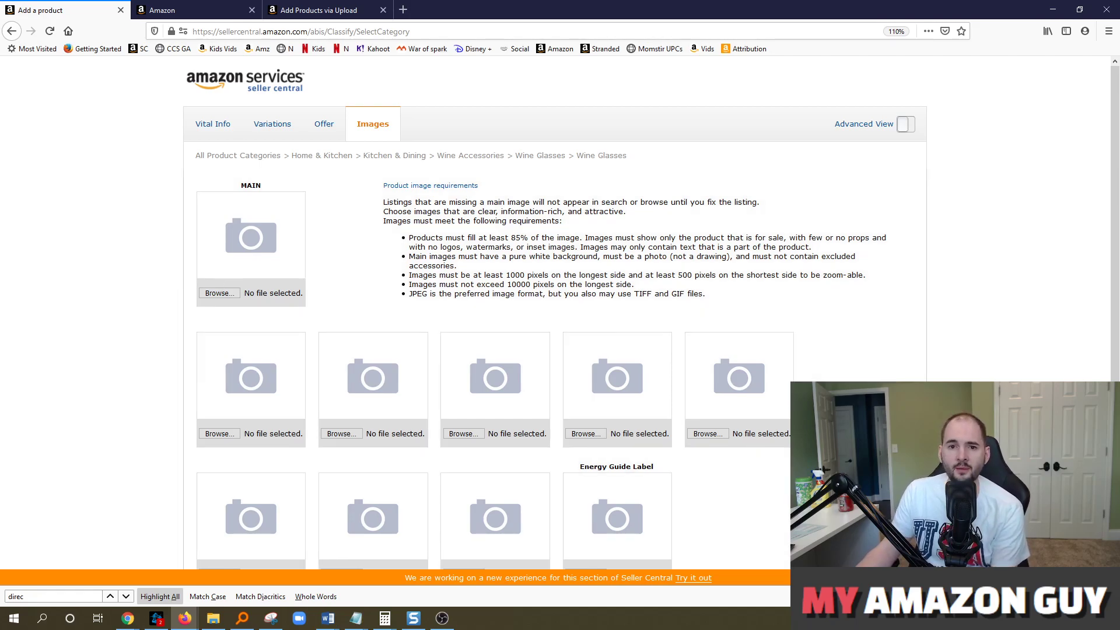
Switch windows briefly and return to the listing's Offer details.
key("alt+Tab")
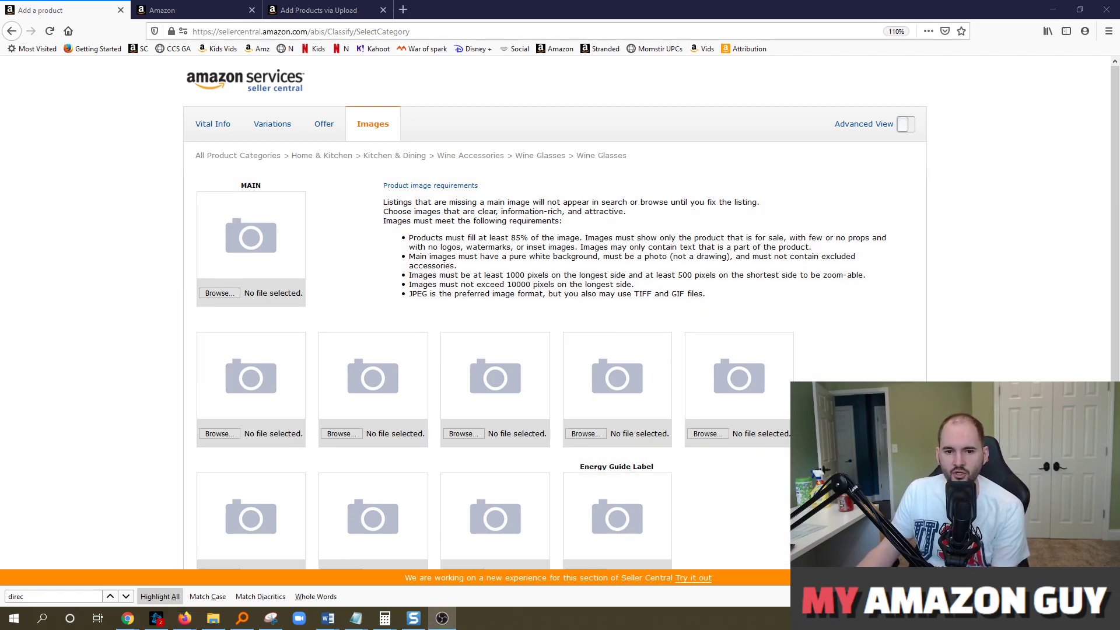
key("alt+Tab")
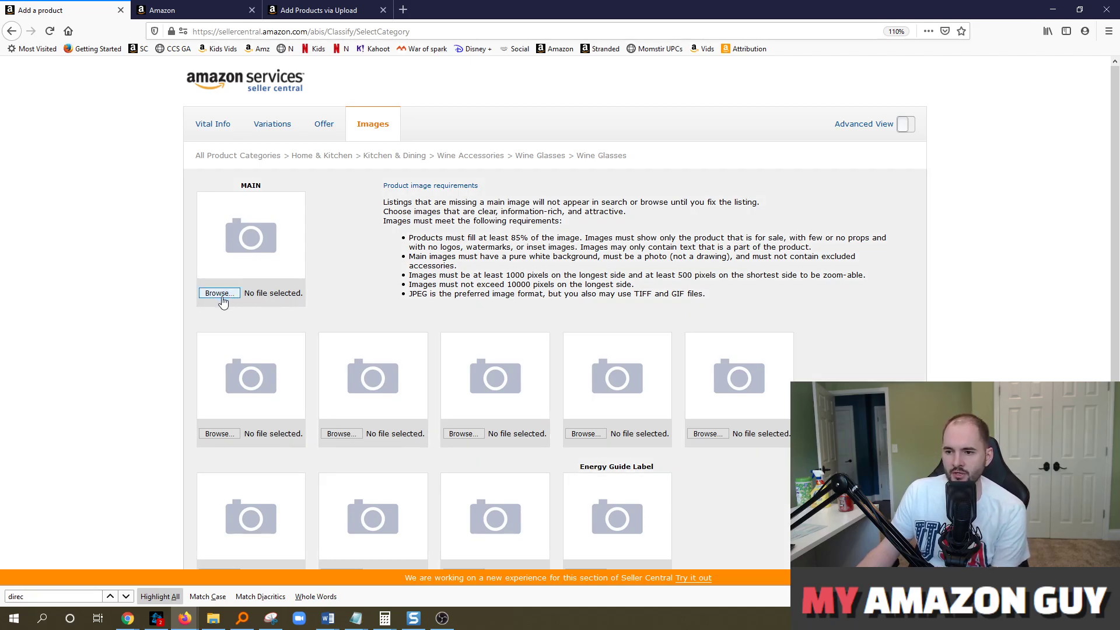
left_click(322, 124)
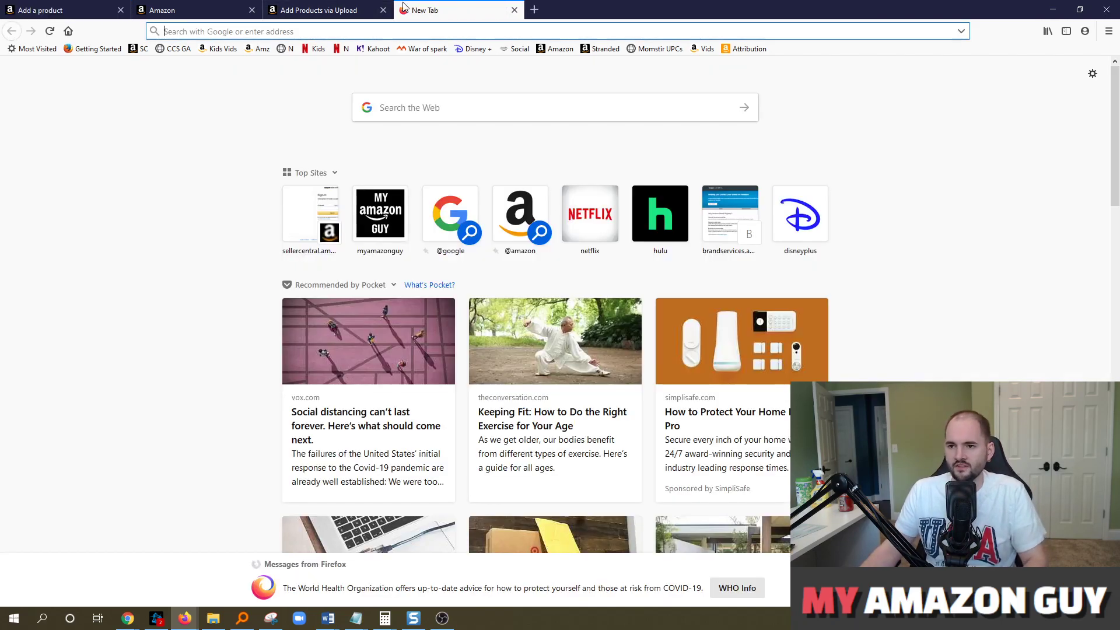
Load amazon.com/momstir and open the Oh for Fox Sake Wine Glass listing.
type("amazon.com/")
key("End")
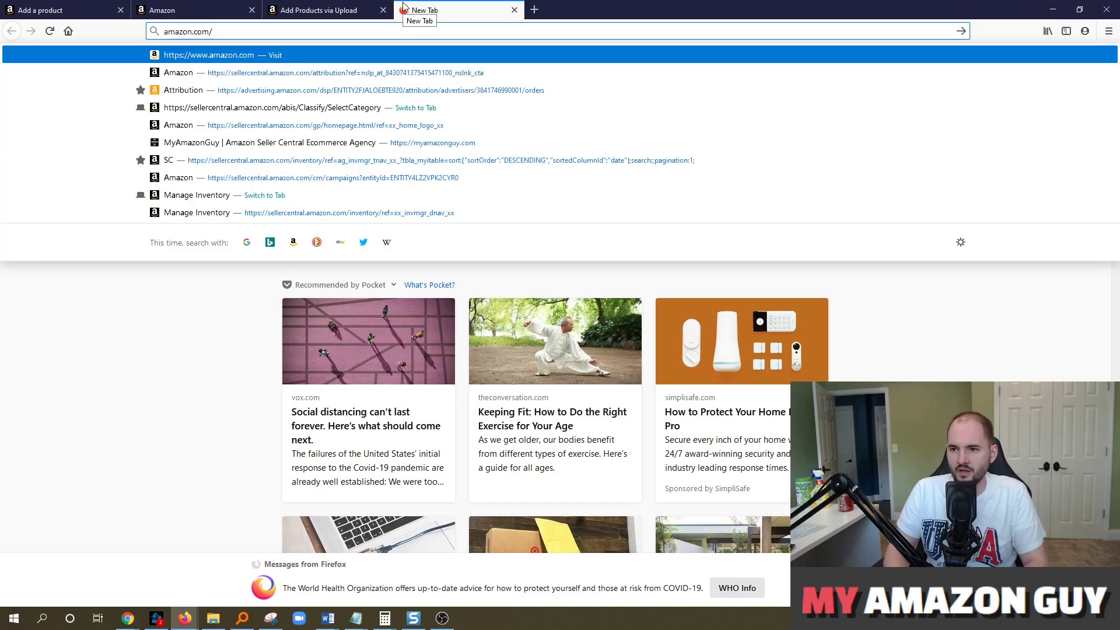
type("momstir")
key("Return")
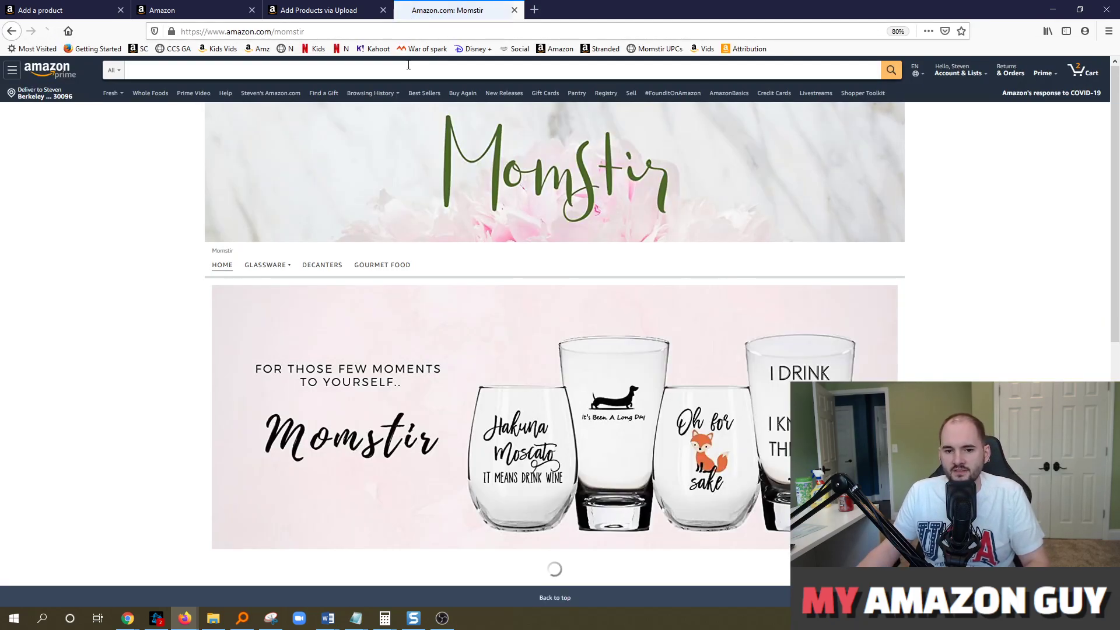
scroll(709, 169, "down", 6)
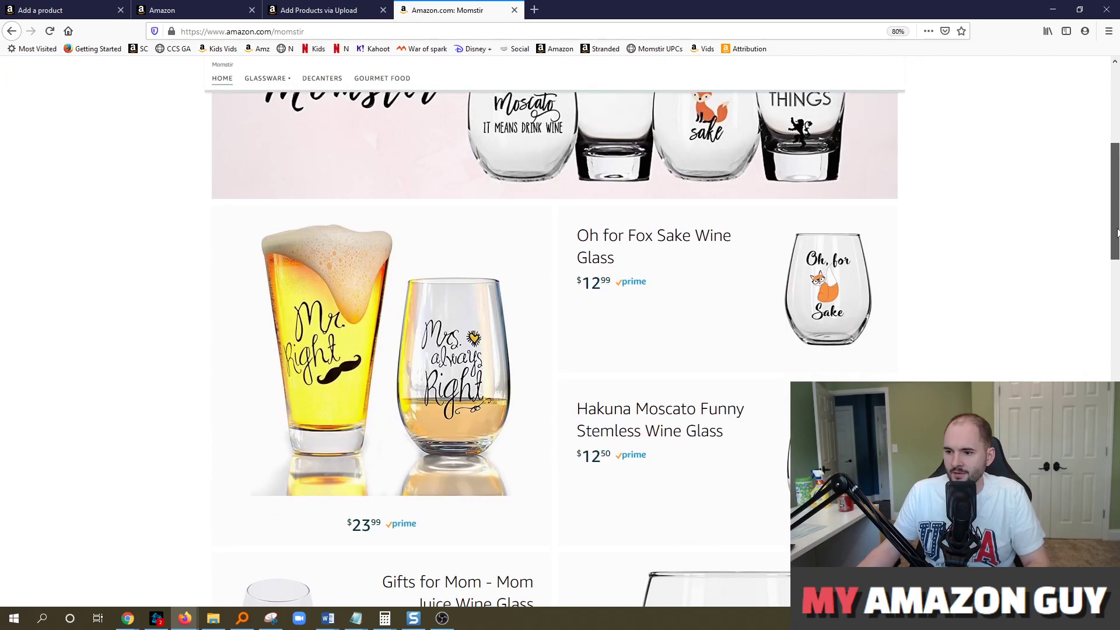
left_click(708, 170)
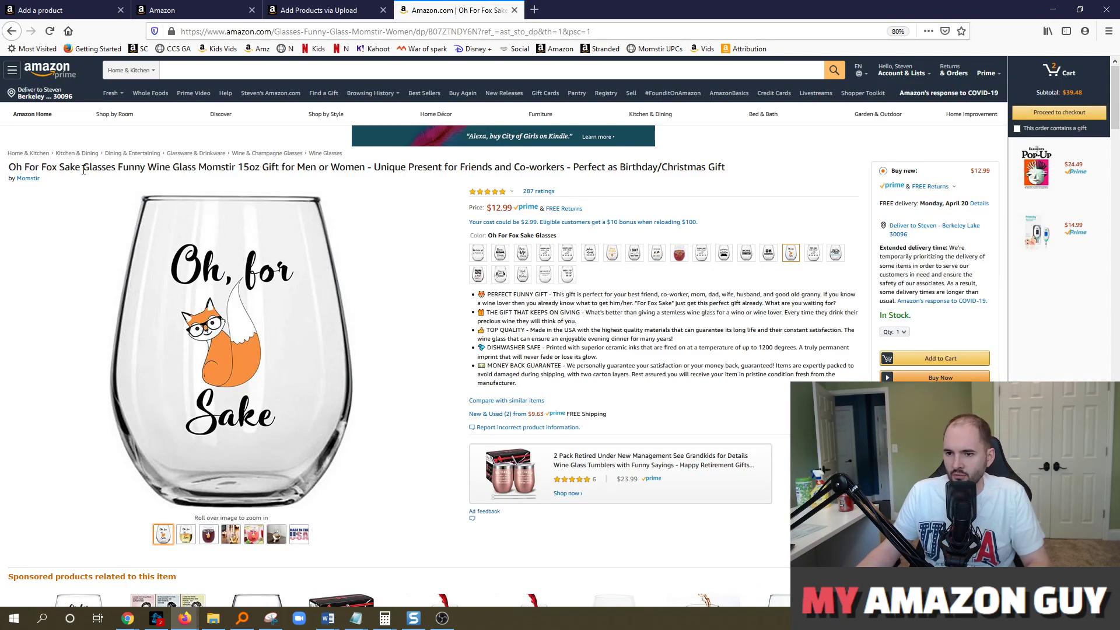
Highlight the product title and bullet point features to review them.
left_click_drag(70, 168, 648, 168)
left_click(719, 166)
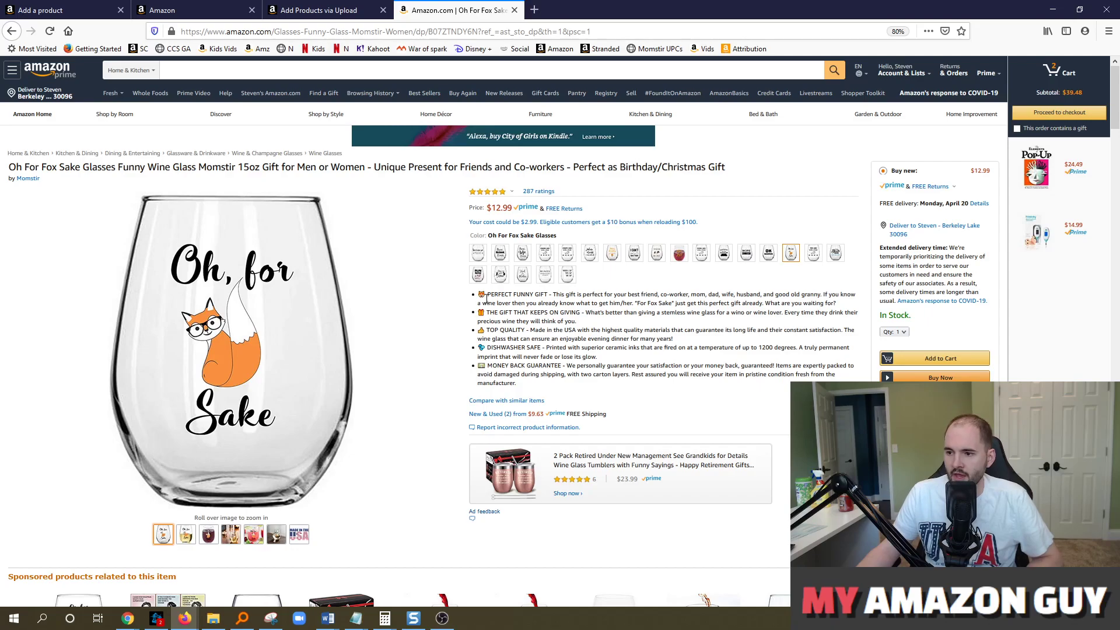
left_click_drag(493, 299, 590, 351)
left_click(572, 289)
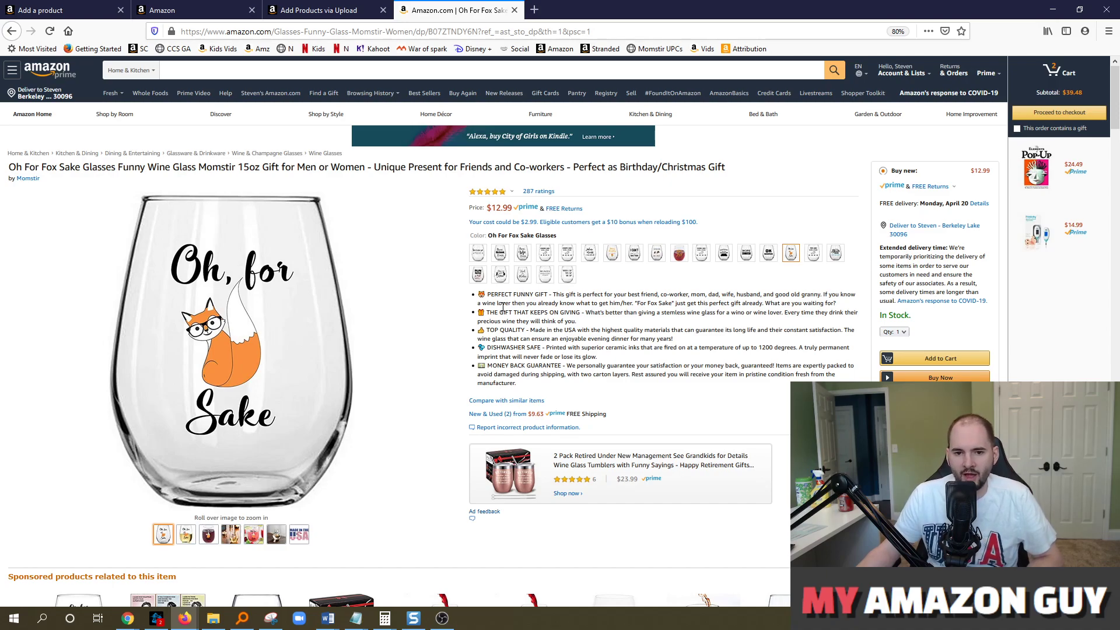
Scroll down to the Fox Sake product description and back, then open a new browser tab.
mouse_move(1053, 153)
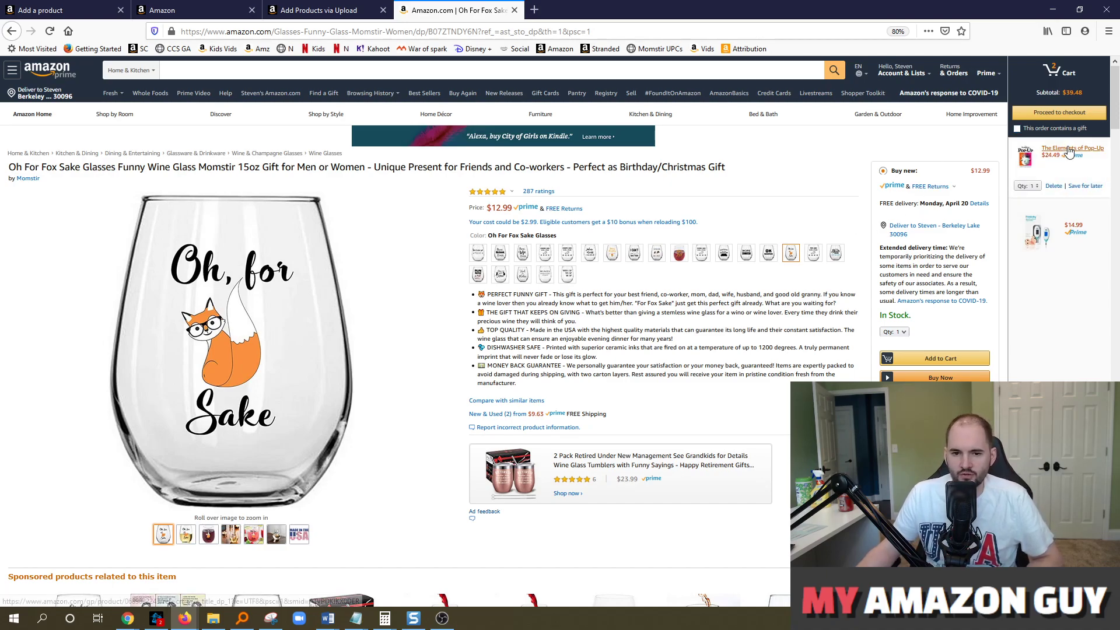
left_click_drag(1114, 111, 1114, 213)
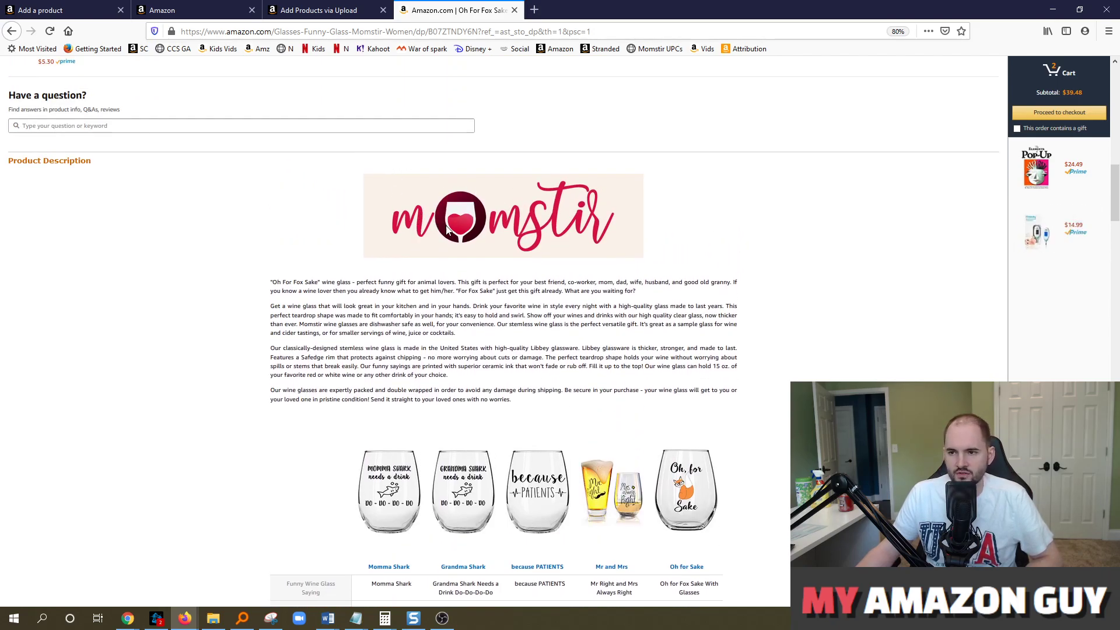
left_click_drag(1114, 181, 1116, 75)
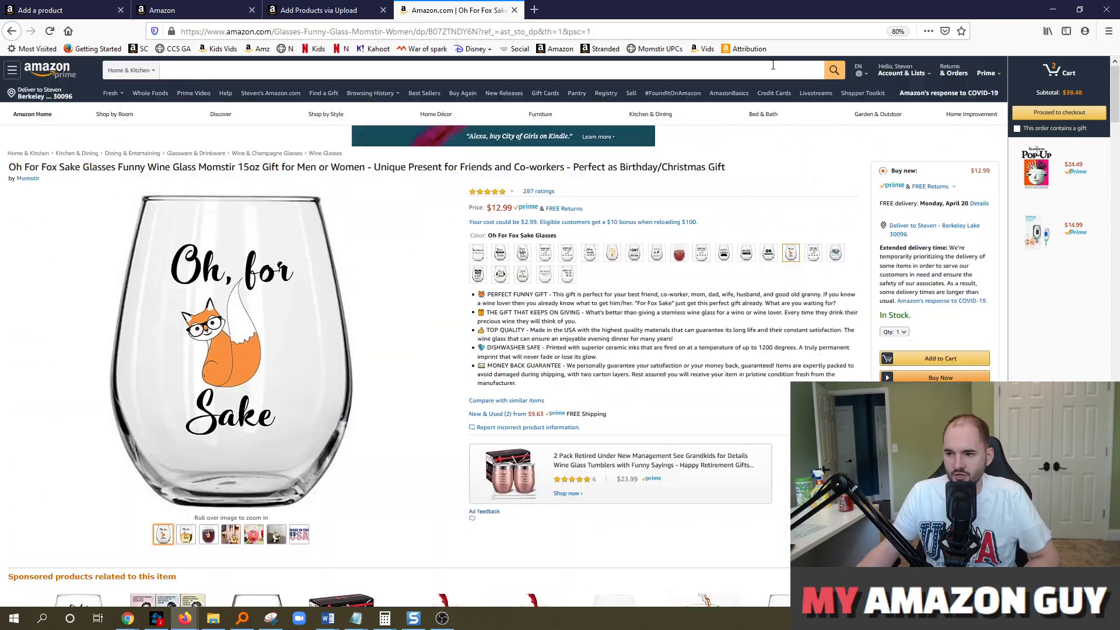
left_click(534, 9)
Load myamazonguy.com and open its Enhanced Brand Content A+ service page.
type("myamazonguy.com/")
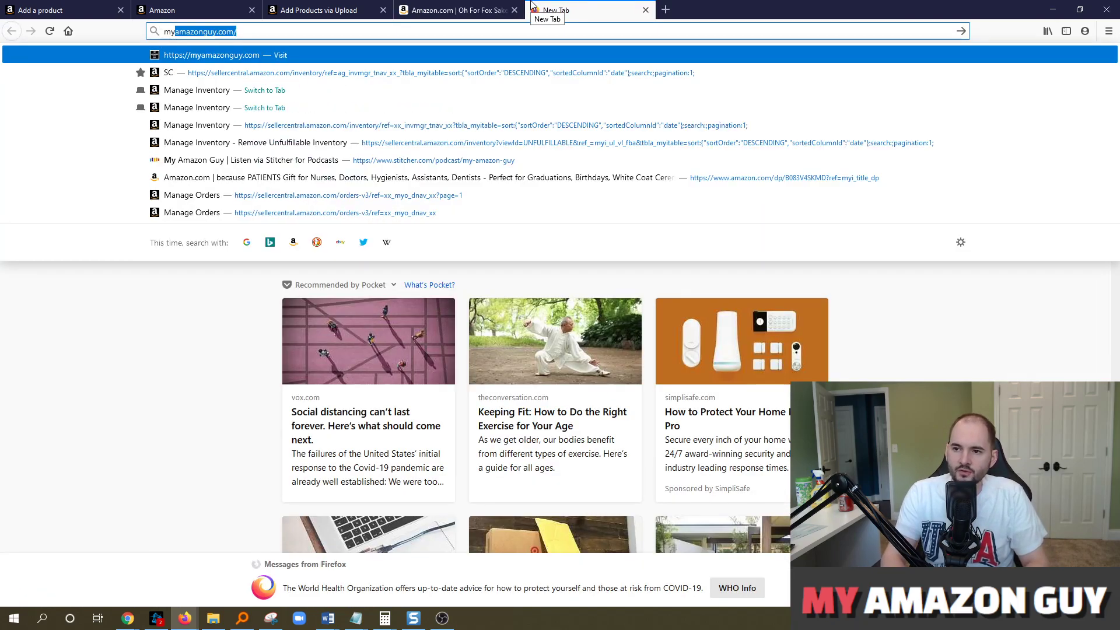
key("Return")
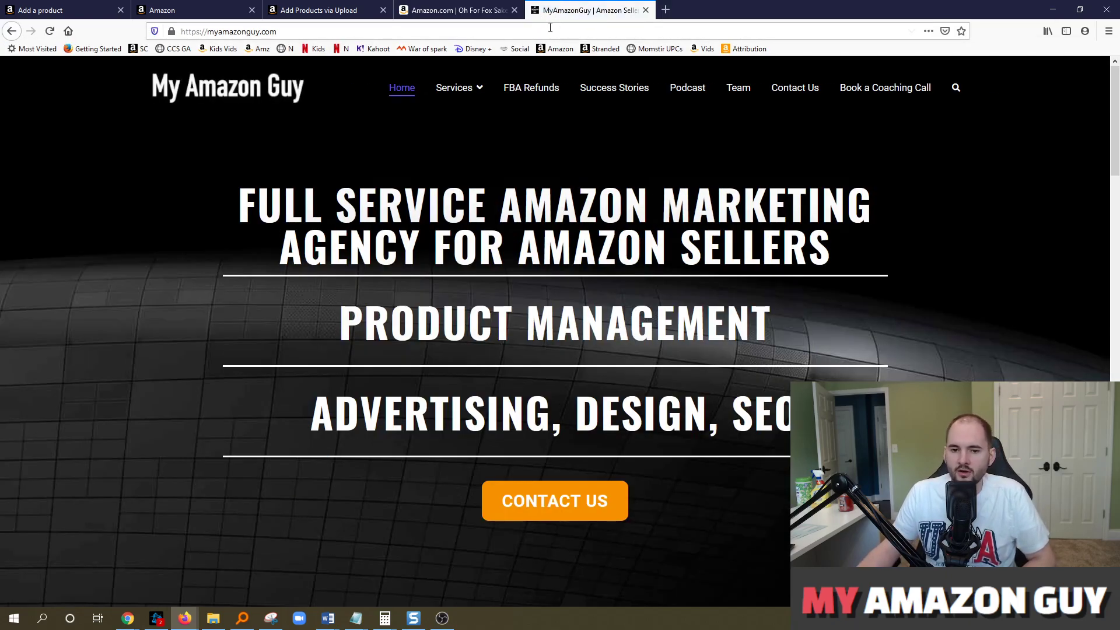
mouse_move(460, 89)
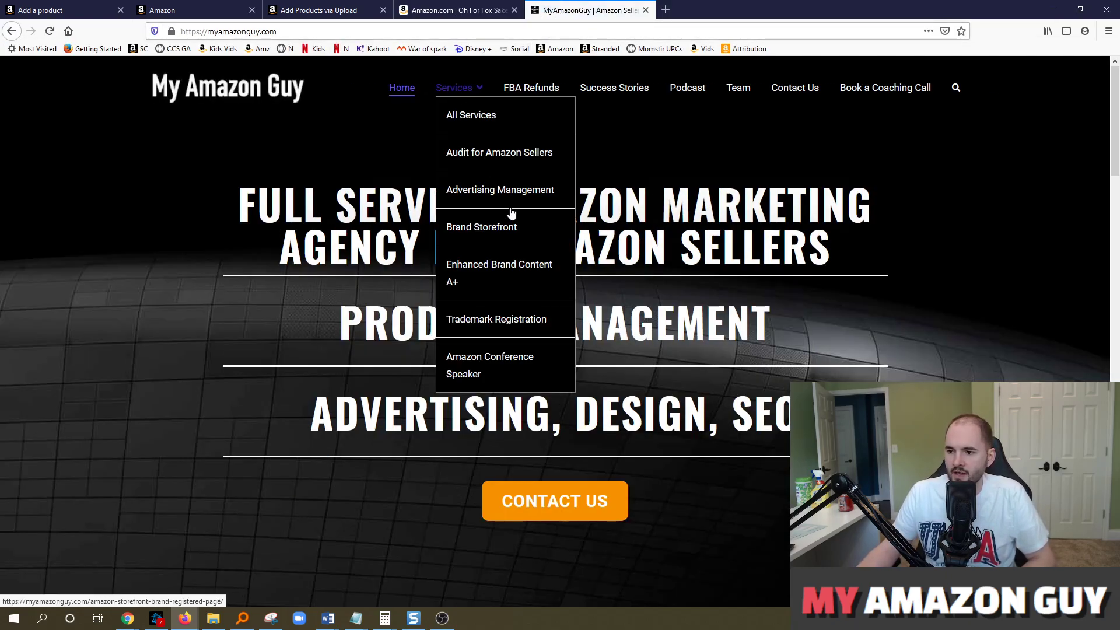
left_click(493, 265)
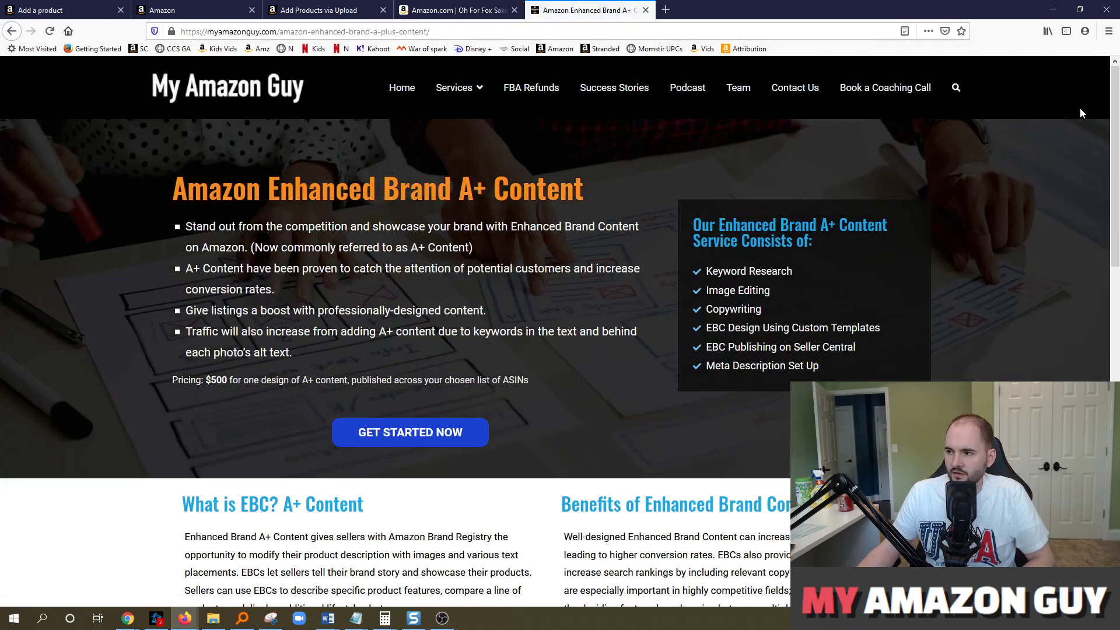
Advance the 'Our Amazon EBC Examples' carousel two slides to the third set.
scroll(857, 308, "down", 13)
scroll(857, 307, "up", 3)
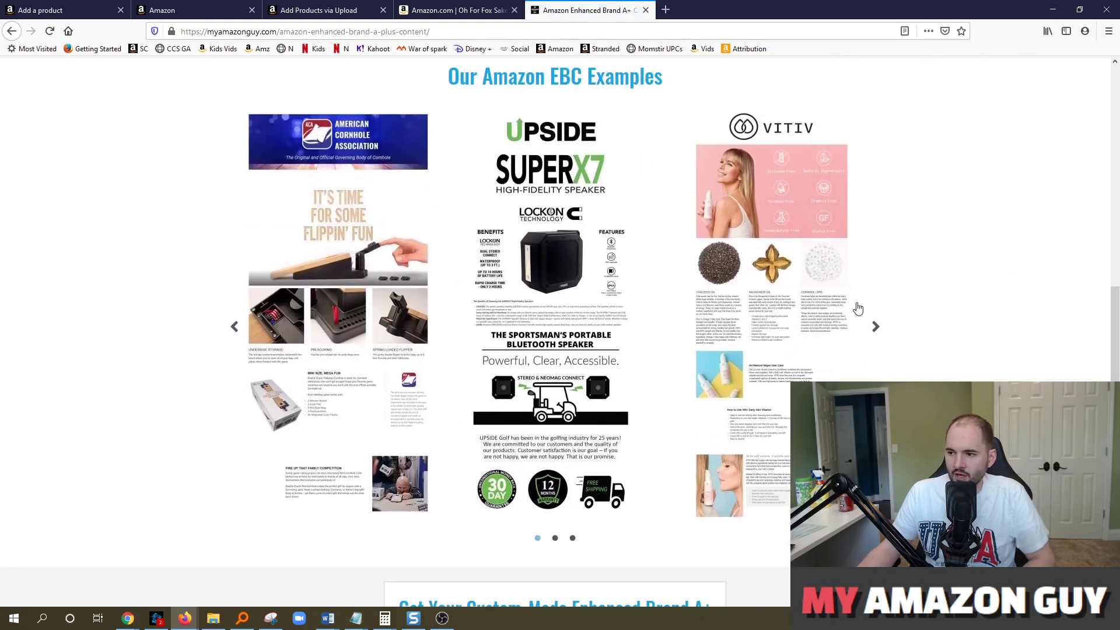
left_click(873, 326)
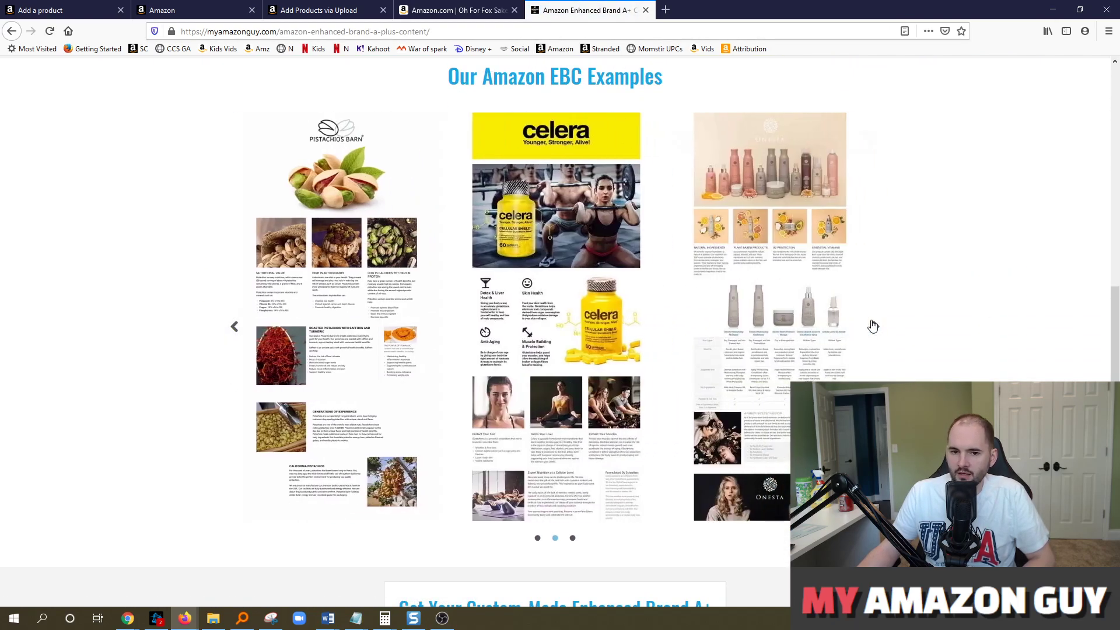
left_click(874, 325)
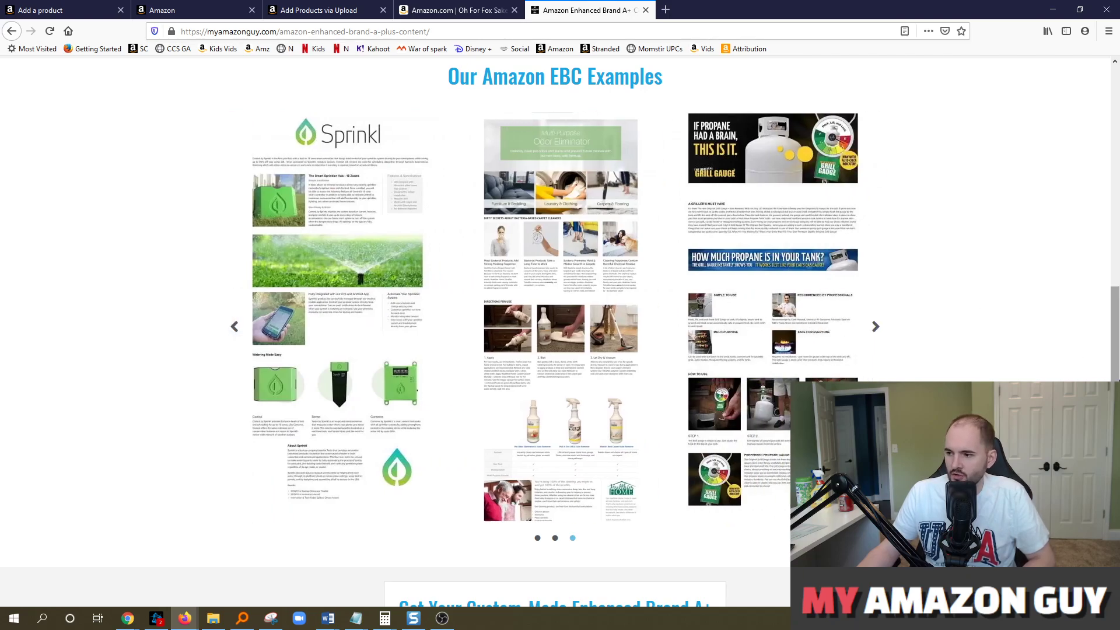
left_click_drag(1115, 380, 1115, 146)
Read the Oh For Fox Sake page's bullets down to the five-glass Momstir comparison chart.
left_click(457, 10)
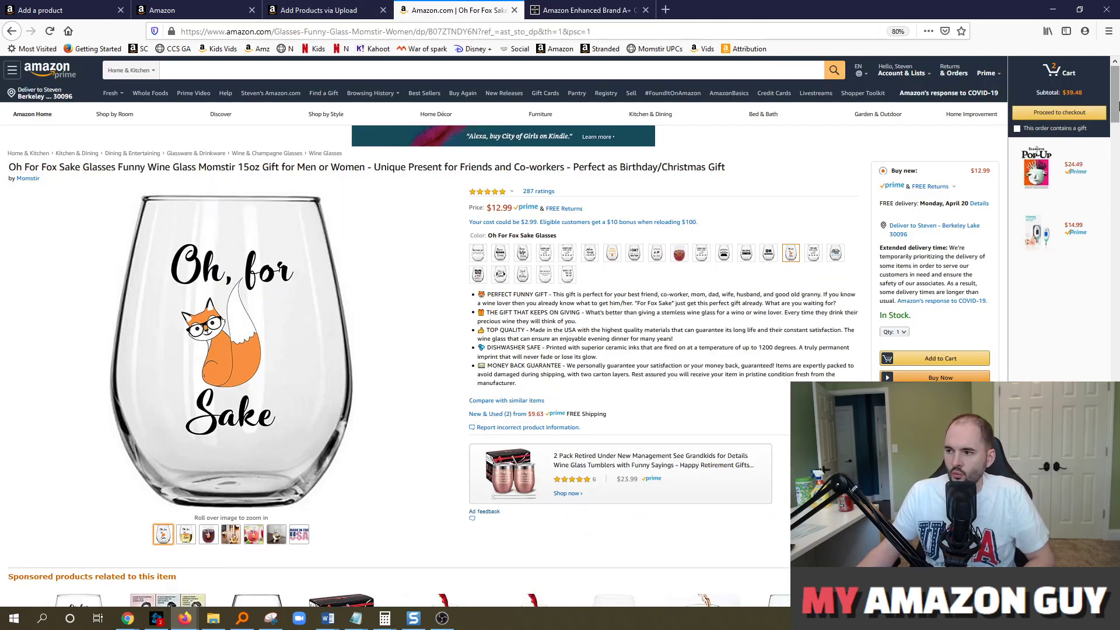
left_click_drag(1116, 102, 1116, 108)
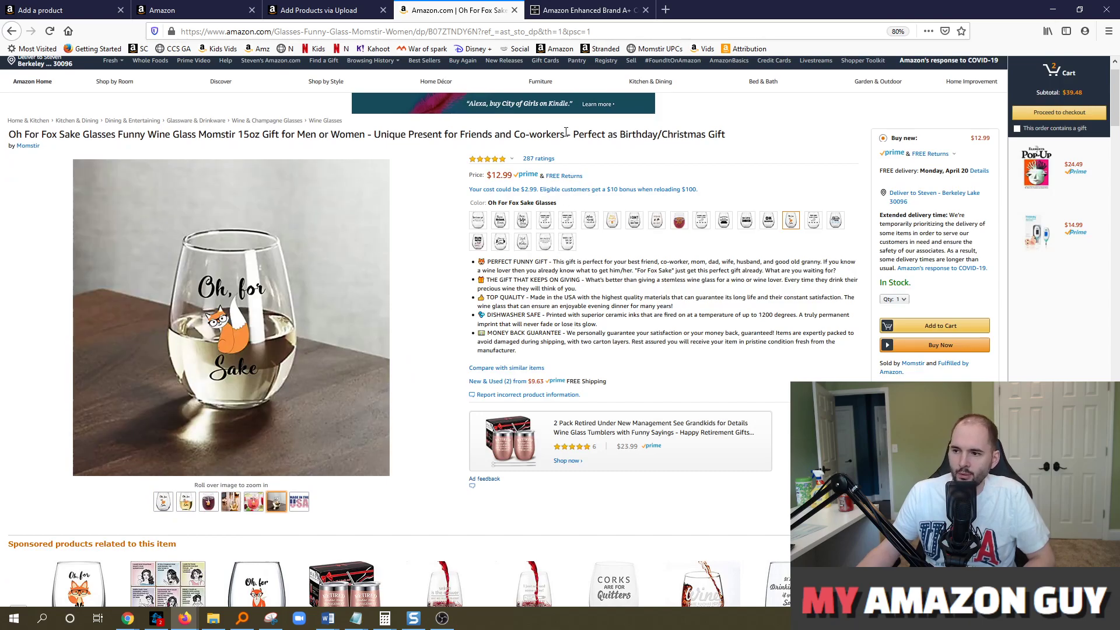
left_click_drag(590, 354, 656, 271)
left_click(656, 272)
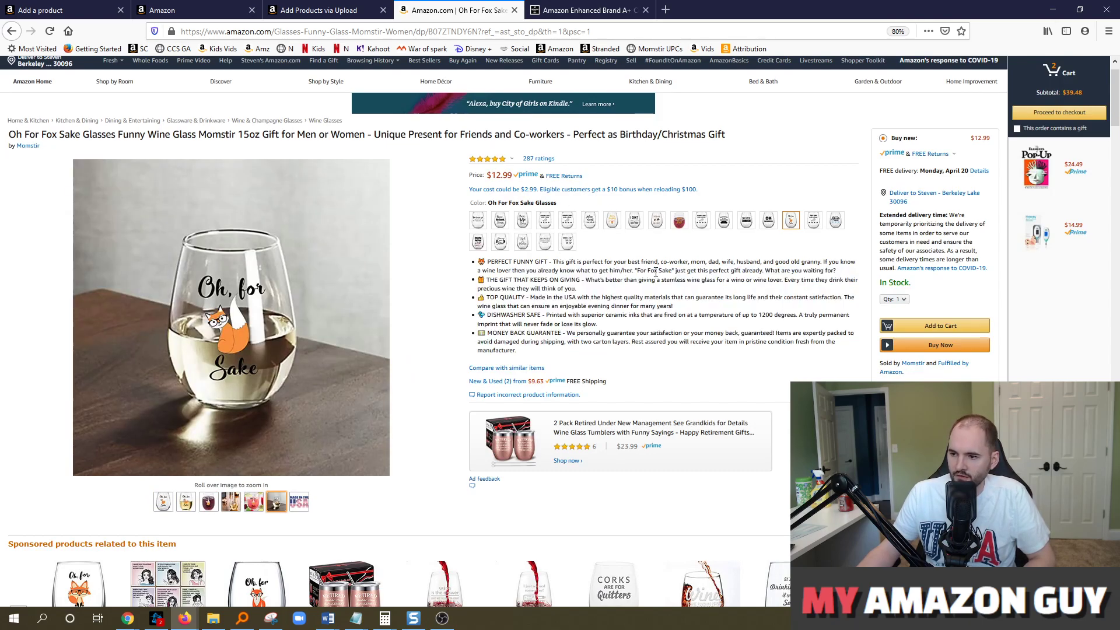
left_click_drag(1115, 98, 1112, 241)
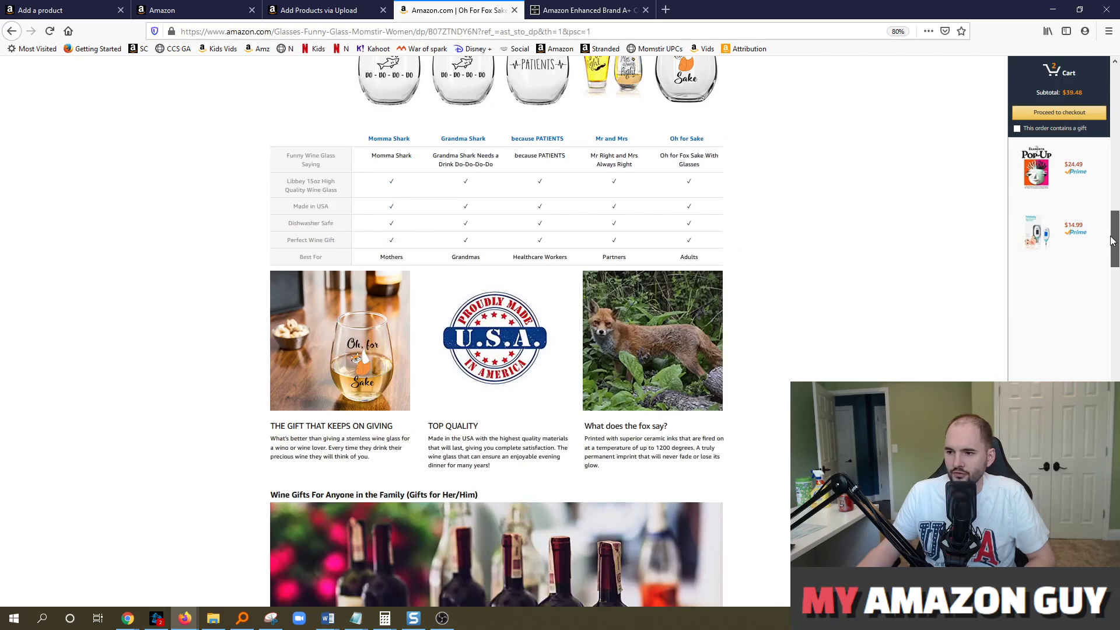
scroll(426, 253, "up", 3)
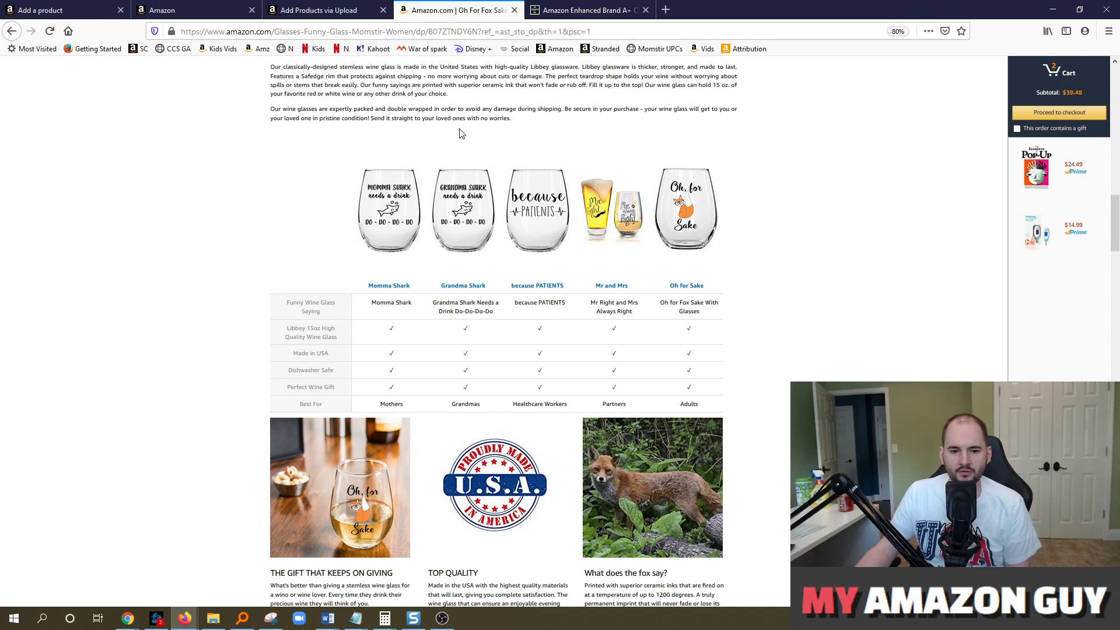
Check the Add a Product page, then return to Add Products via Upload's template download step.
left_click(298, 5)
scroll(348, 205, "up", 5)
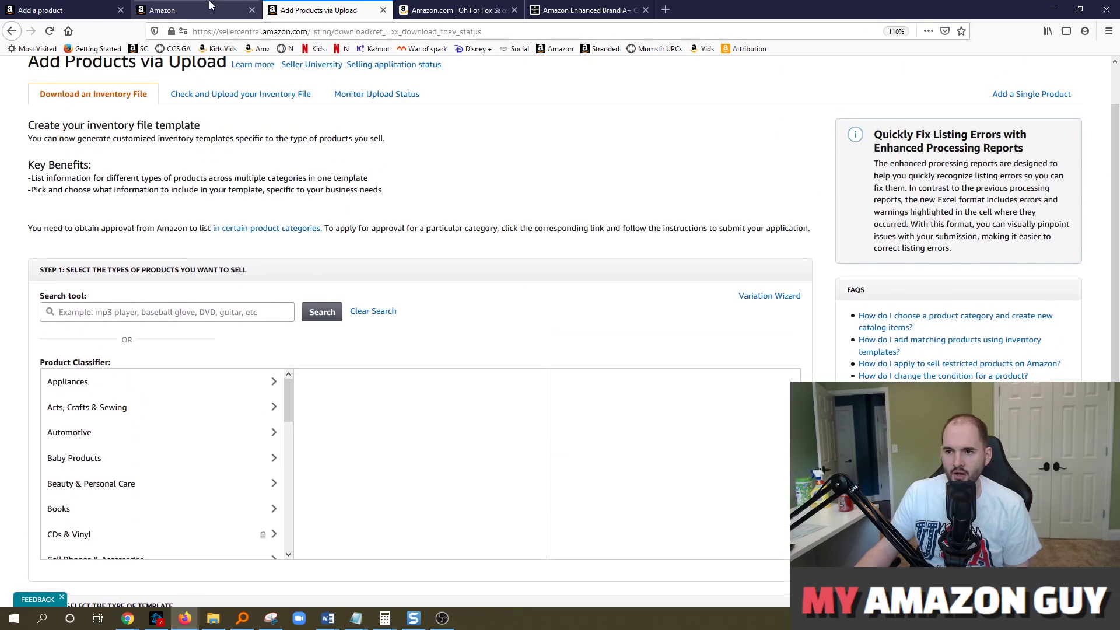
left_click(210, 13)
scroll(275, 317, "down", 2)
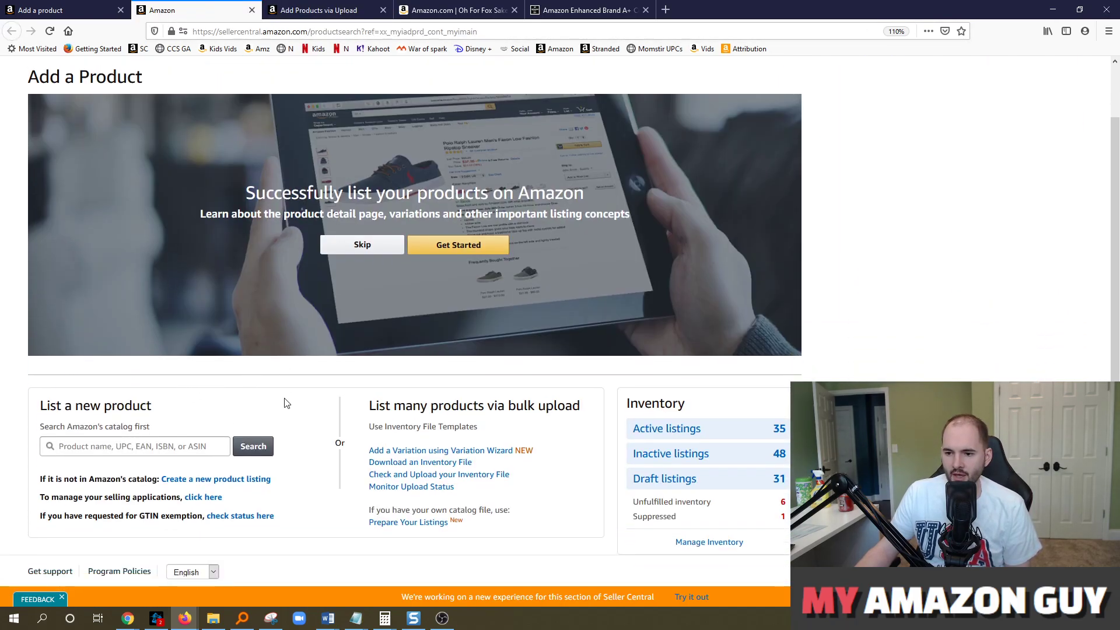
scroll(284, 400, "up", 2)
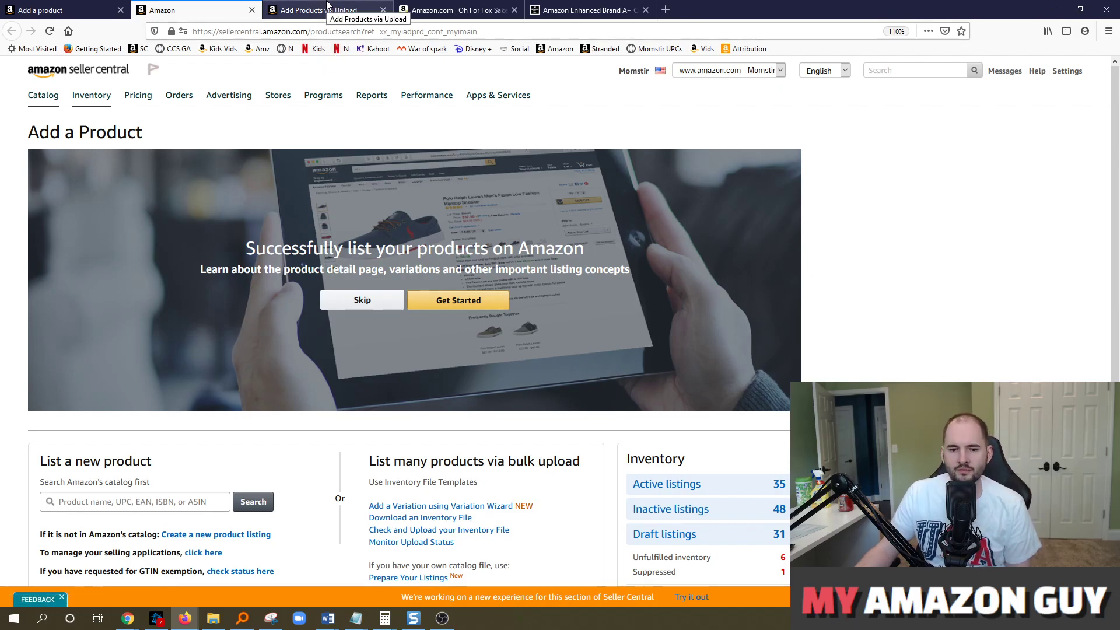
left_click(328, 4)
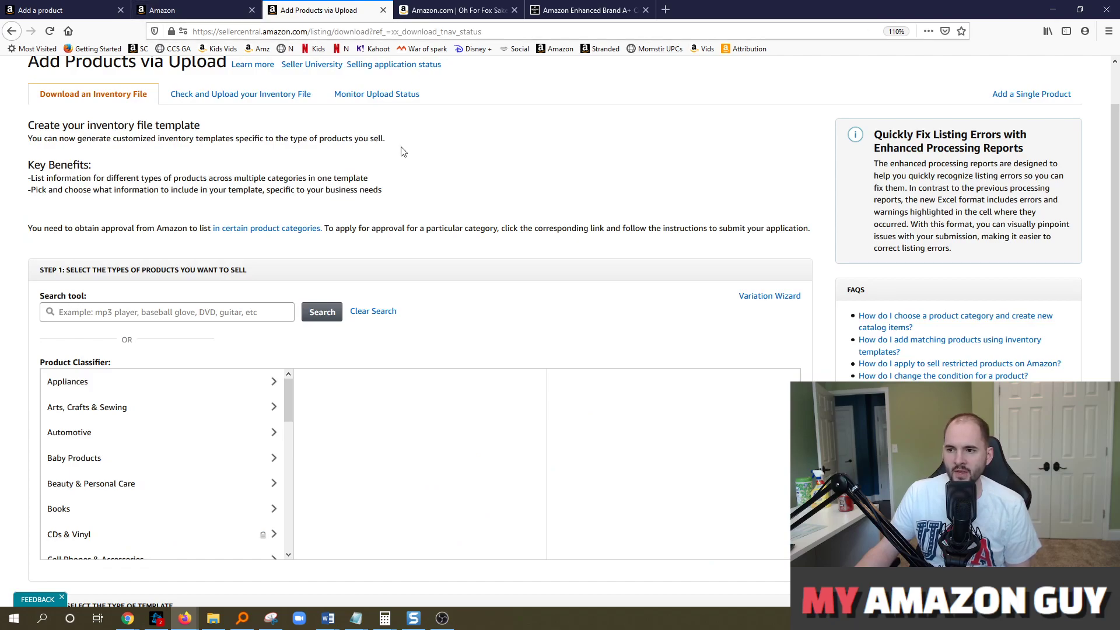
scroll(449, 147, "up", 1)
scroll(478, 146, "up", 1)
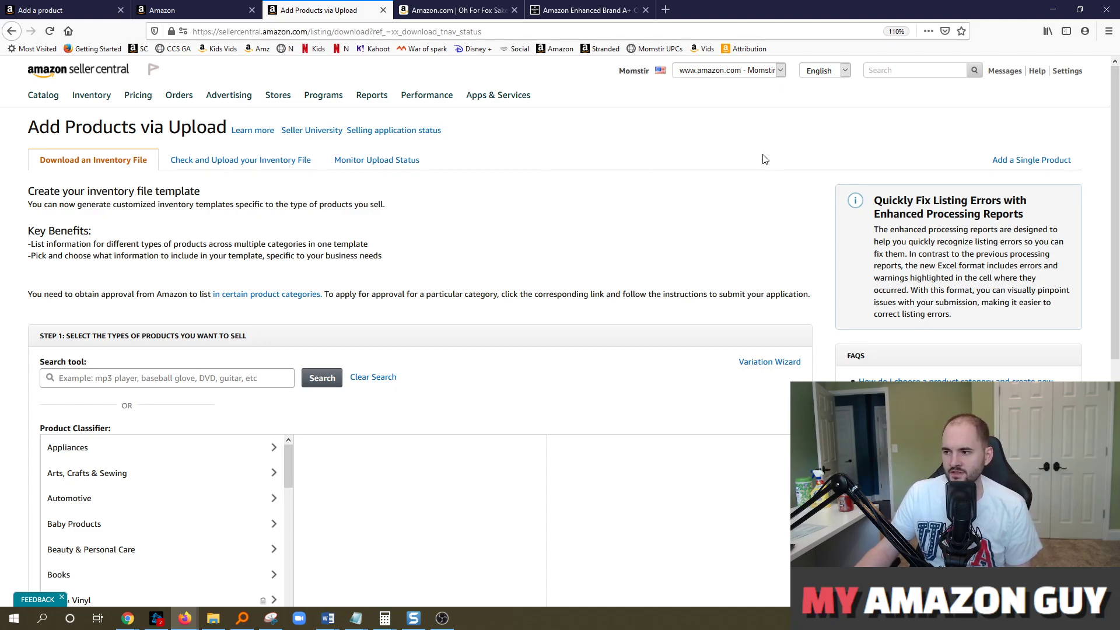
scroll(1114, 171, "down", 1)
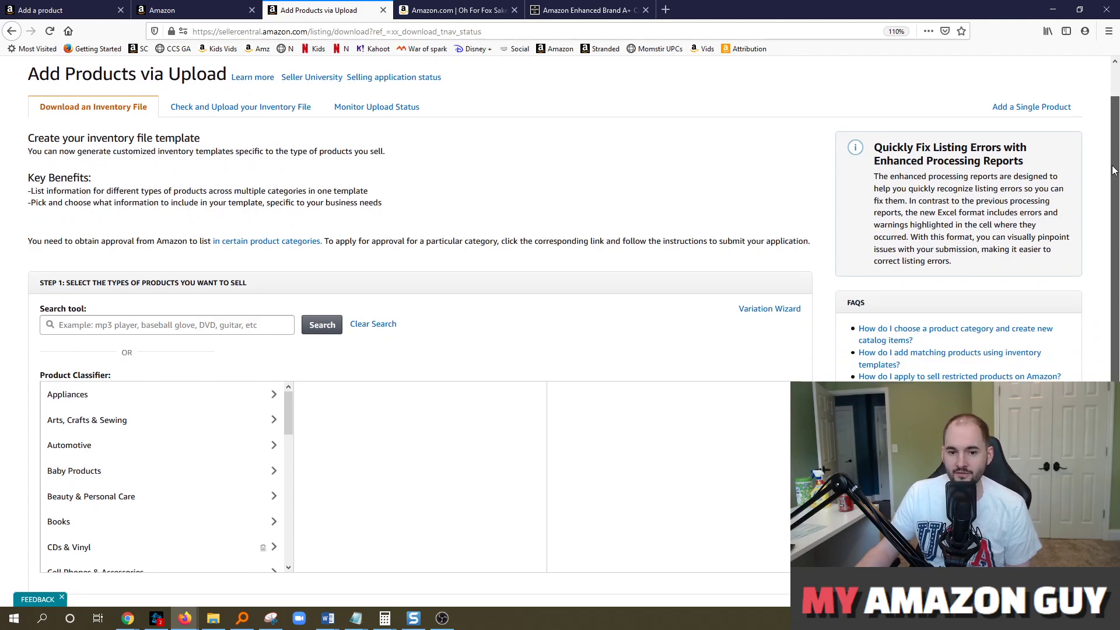
left_click_drag(1114, 170, 1118, 143)
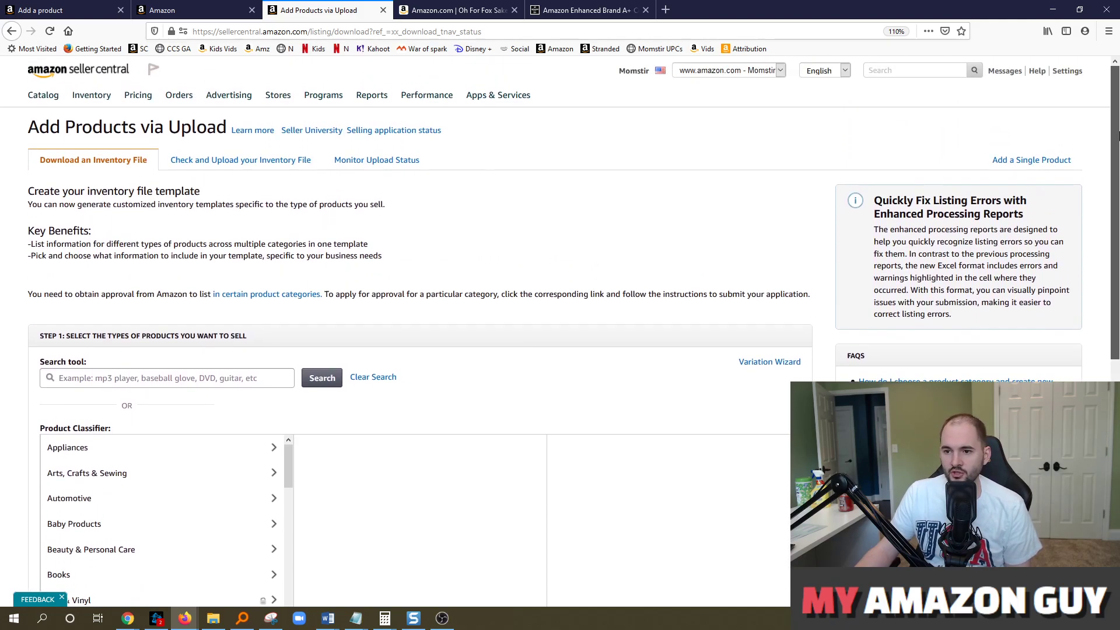
mouse_move(106, 100)
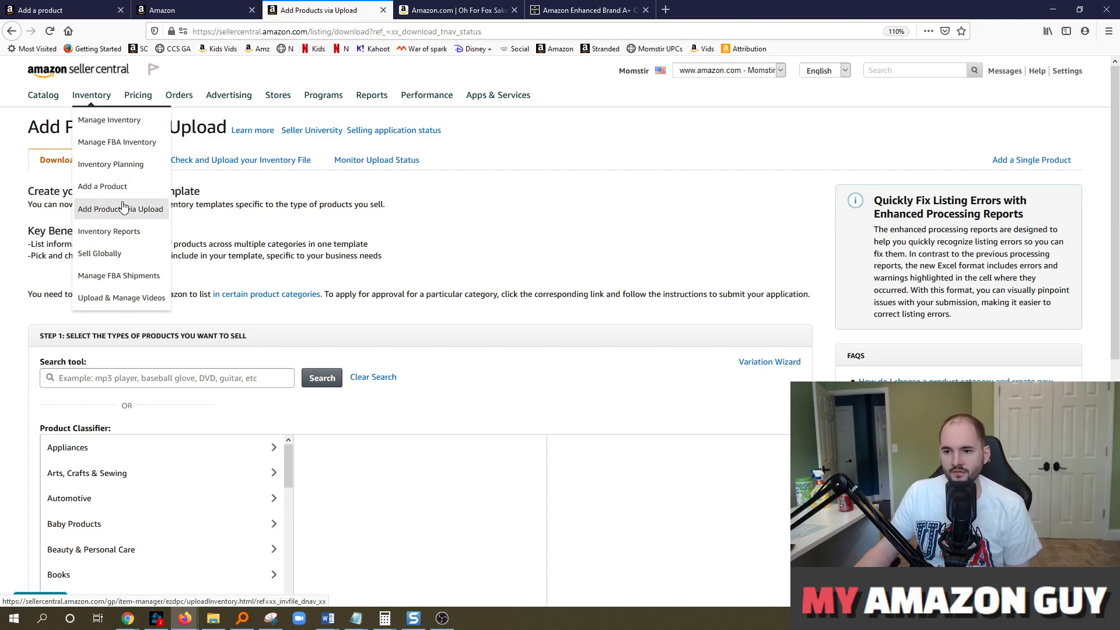
Search the product classifier for 'wine glasses' and select the first Wine Glasses result.
scroll(153, 227, "down", 3)
left_click(171, 238)
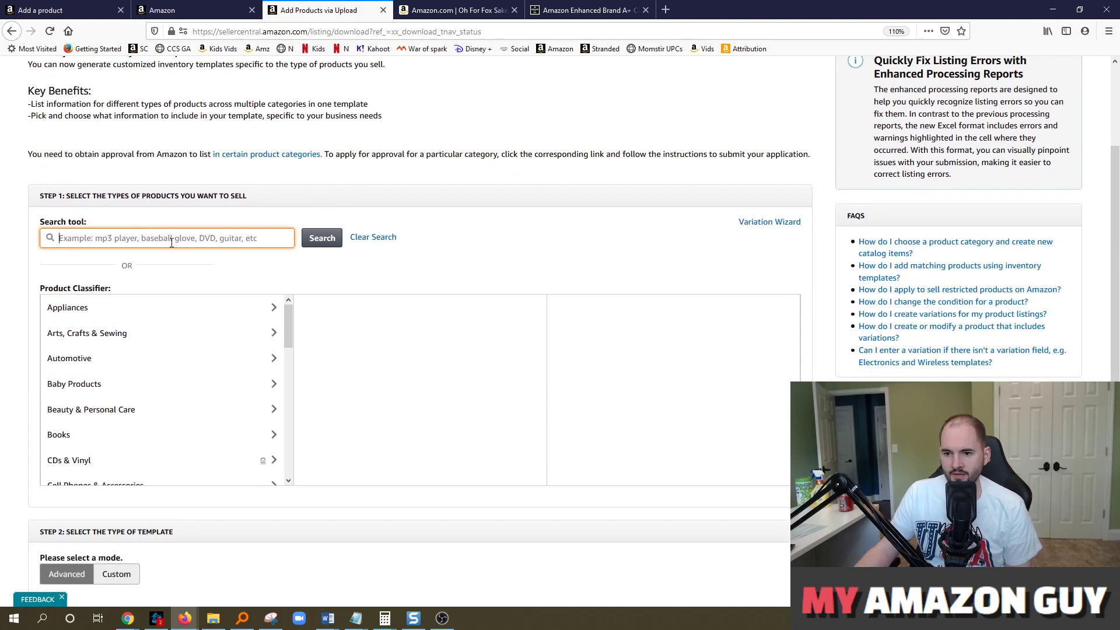
scroll(385, 278, "down", 3)
scroll(373, 258, "up", 2)
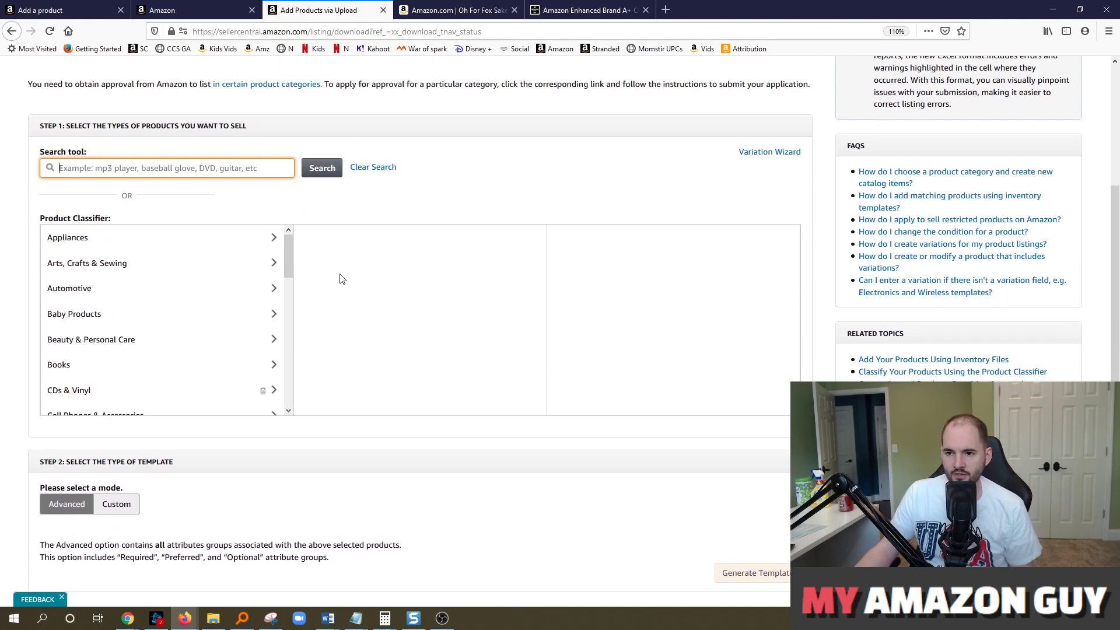
type("wine glasses")
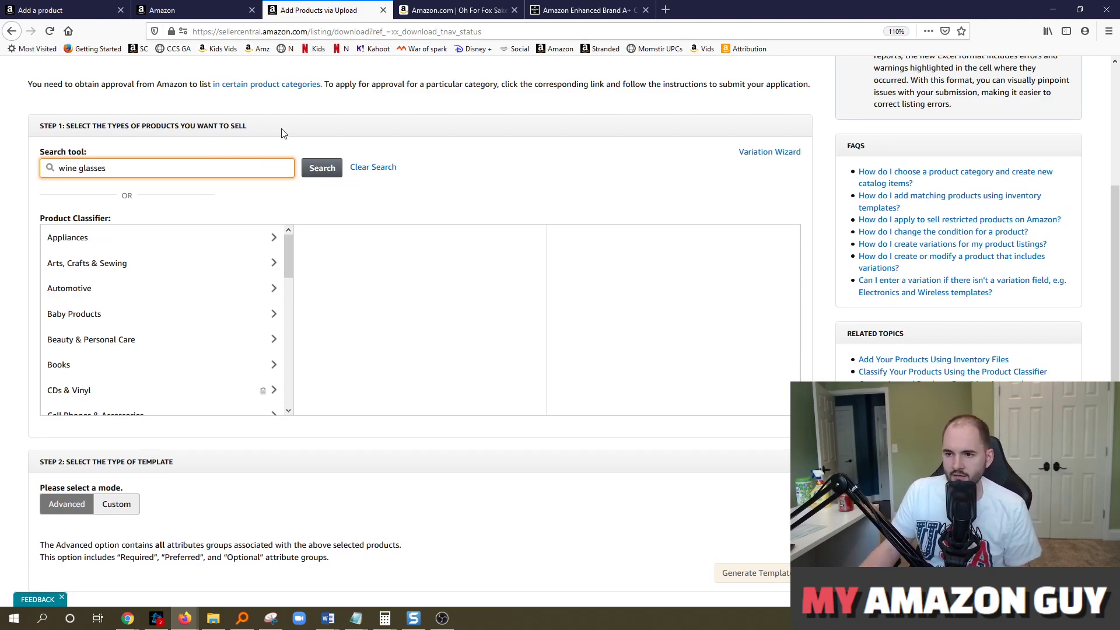
left_click(319, 169)
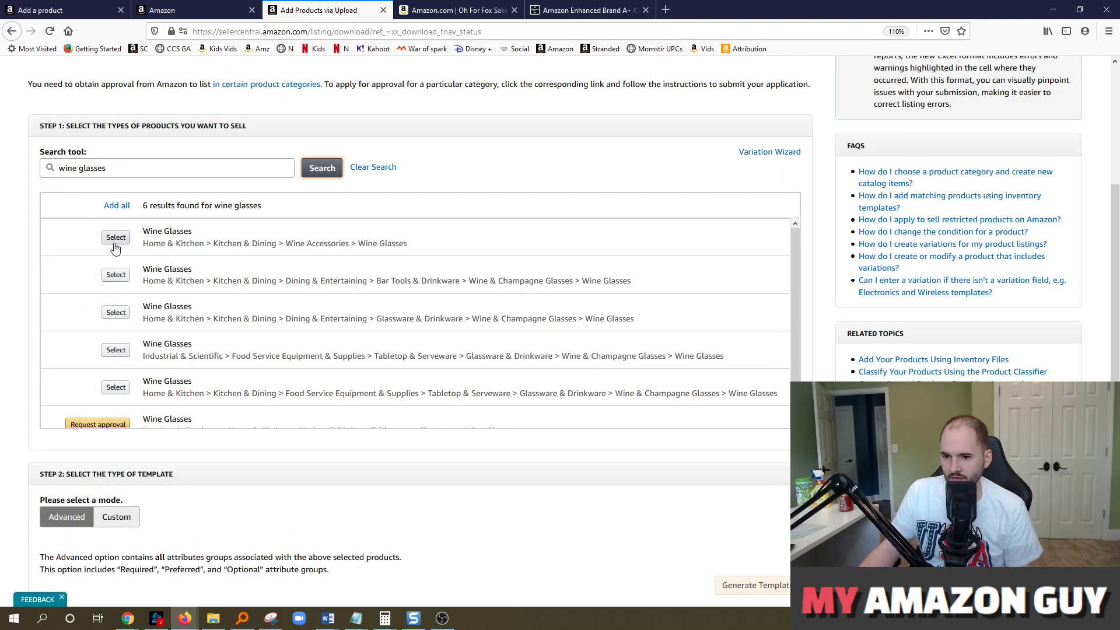
scroll(759, 324, "down", 3)
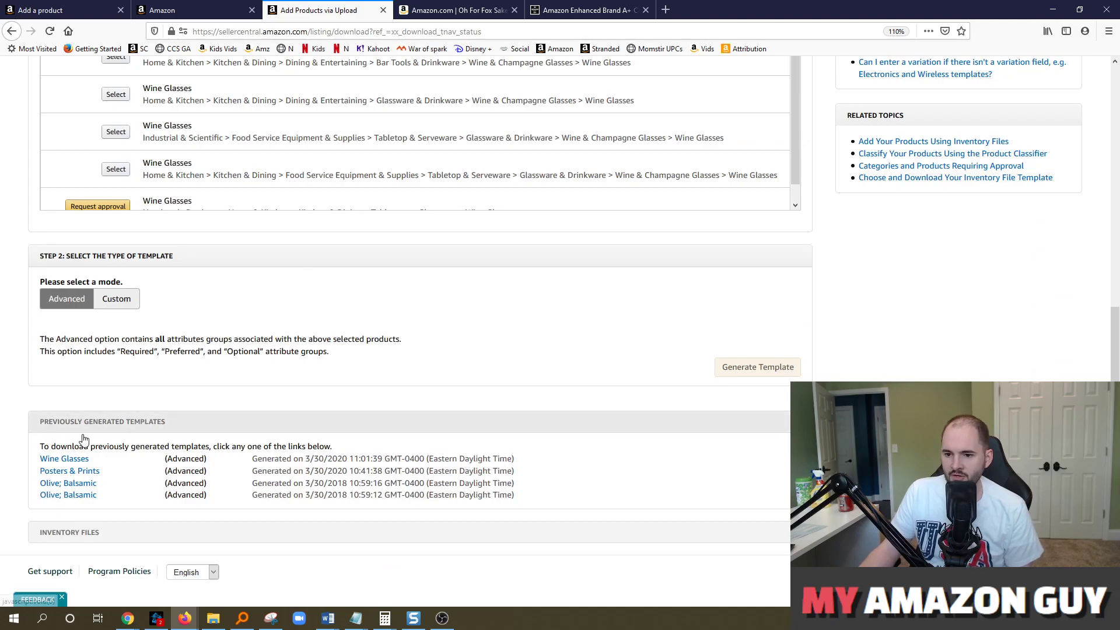
left_click(64, 459)
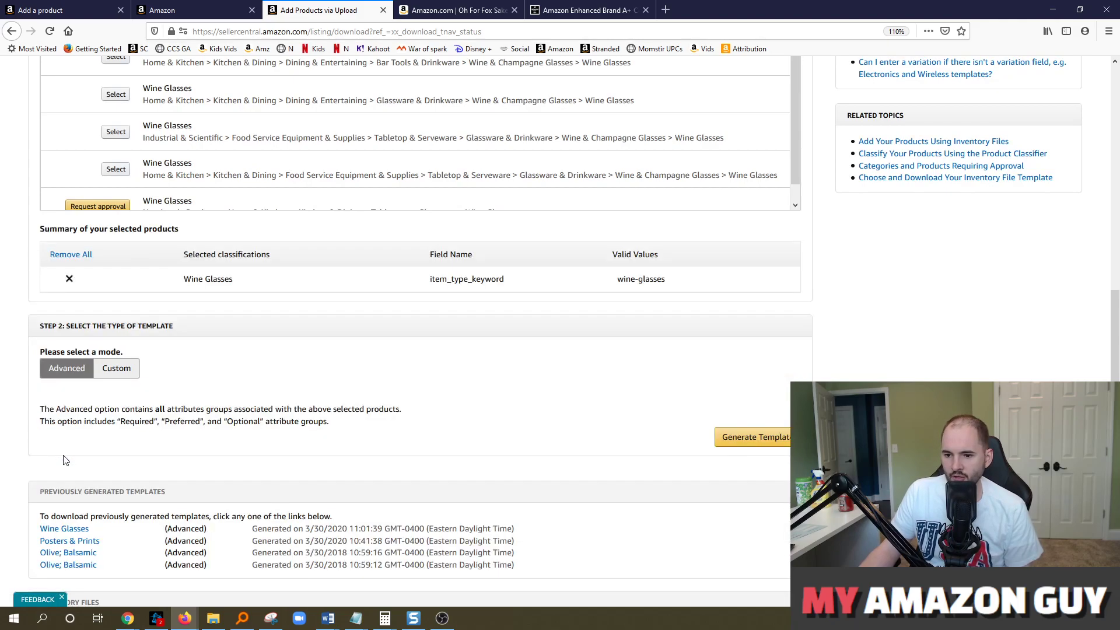
Generate the template and open WineGlasses.xlsm in Excel with editing enabled.
scroll(115, 513, "down", 1)
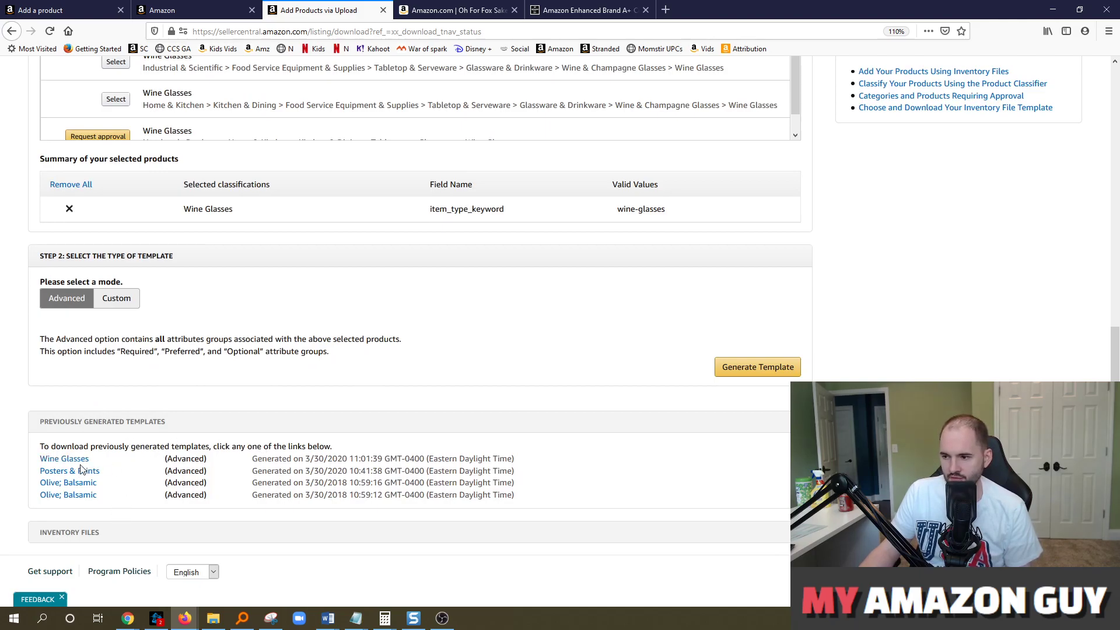
left_click(748, 379)
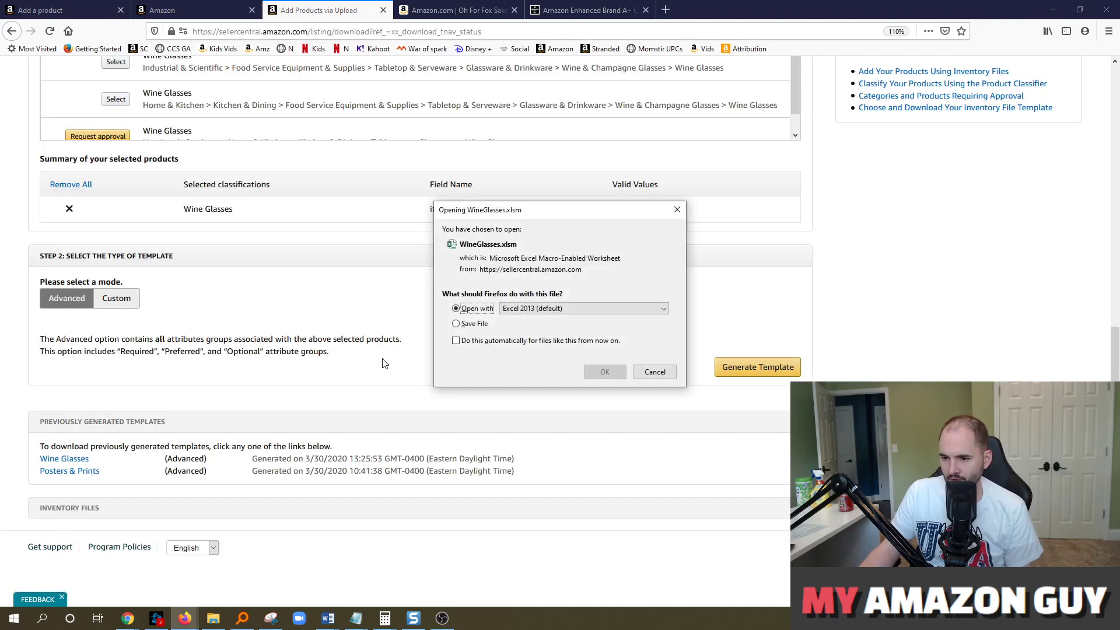
left_click(601, 372)
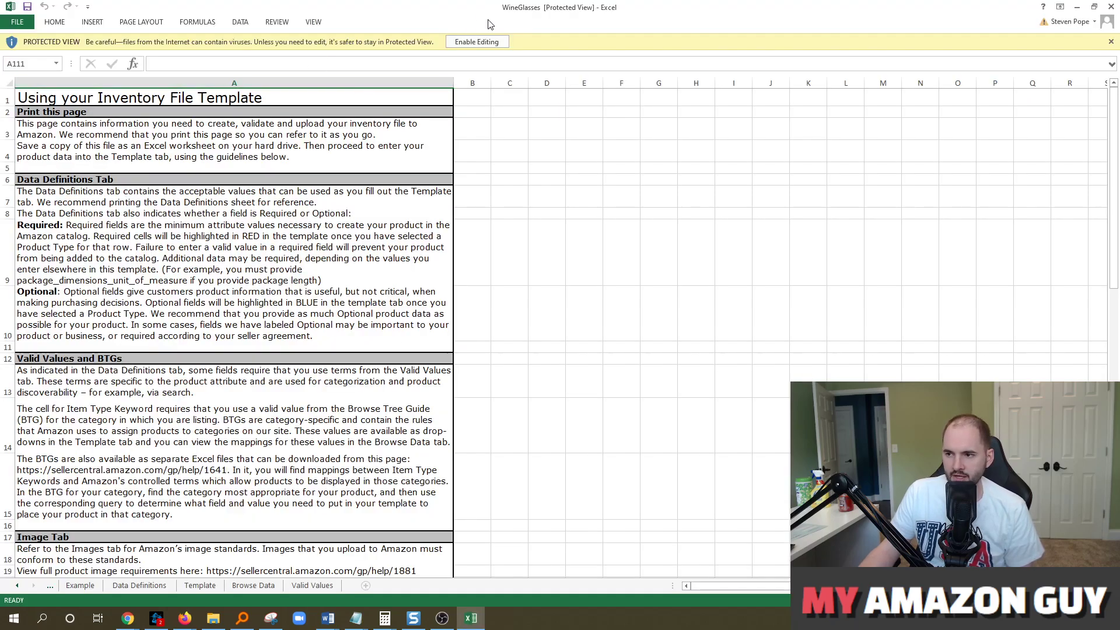
left_click(484, 42)
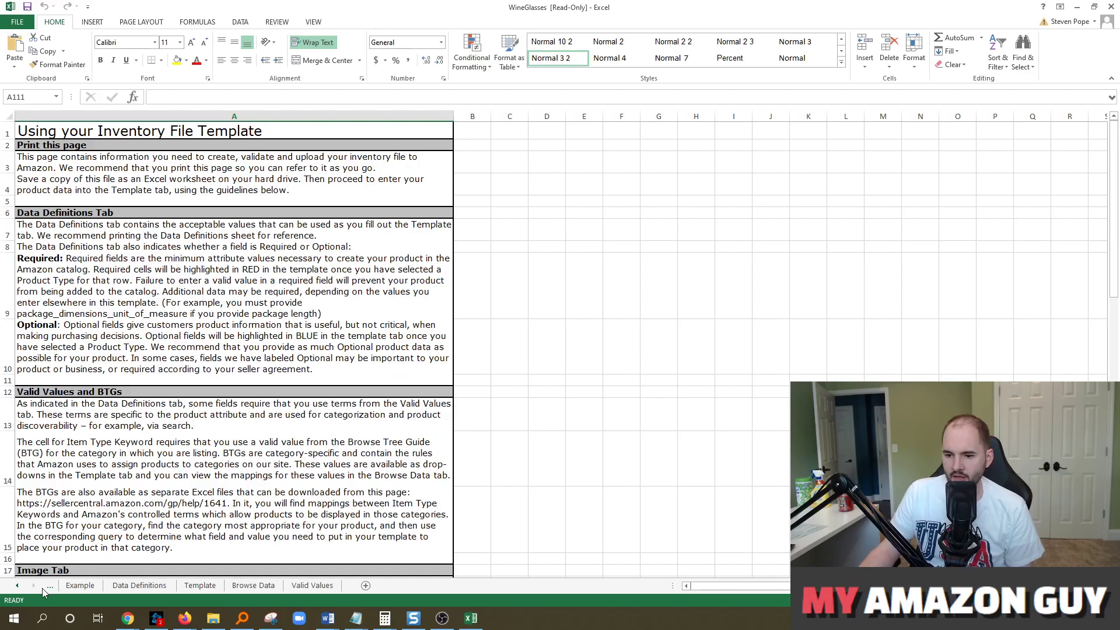
Read the Instructions, Images and Example sheets, checking the sample SKU in B4.
left_click(49, 585)
left_click(17, 585)
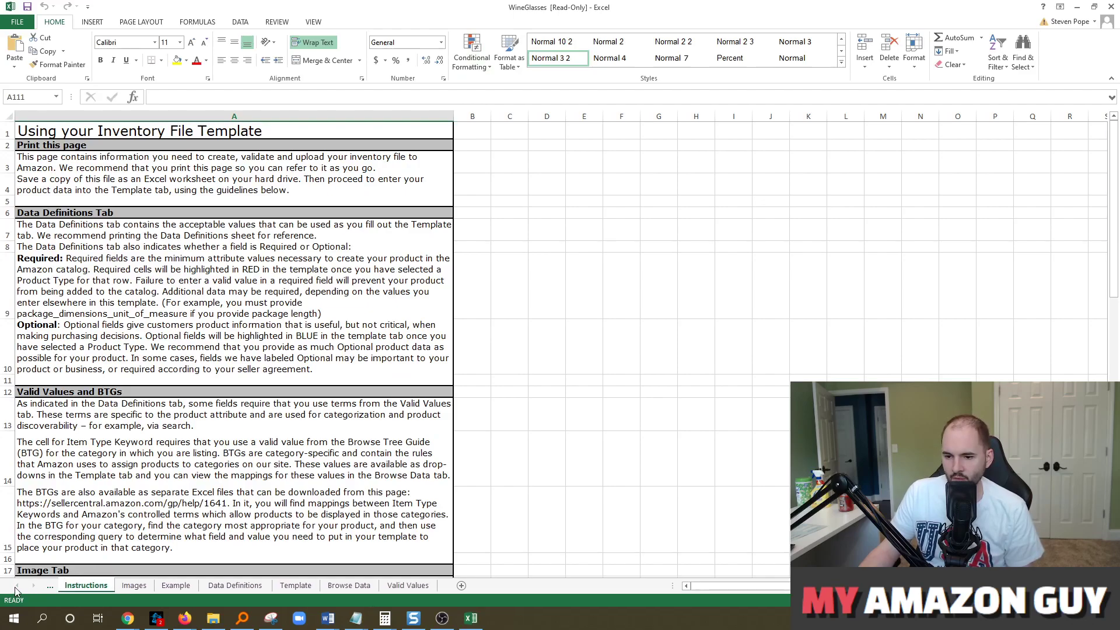
left_click(77, 224)
left_click_drag(71, 168, 98, 474)
left_click(135, 586)
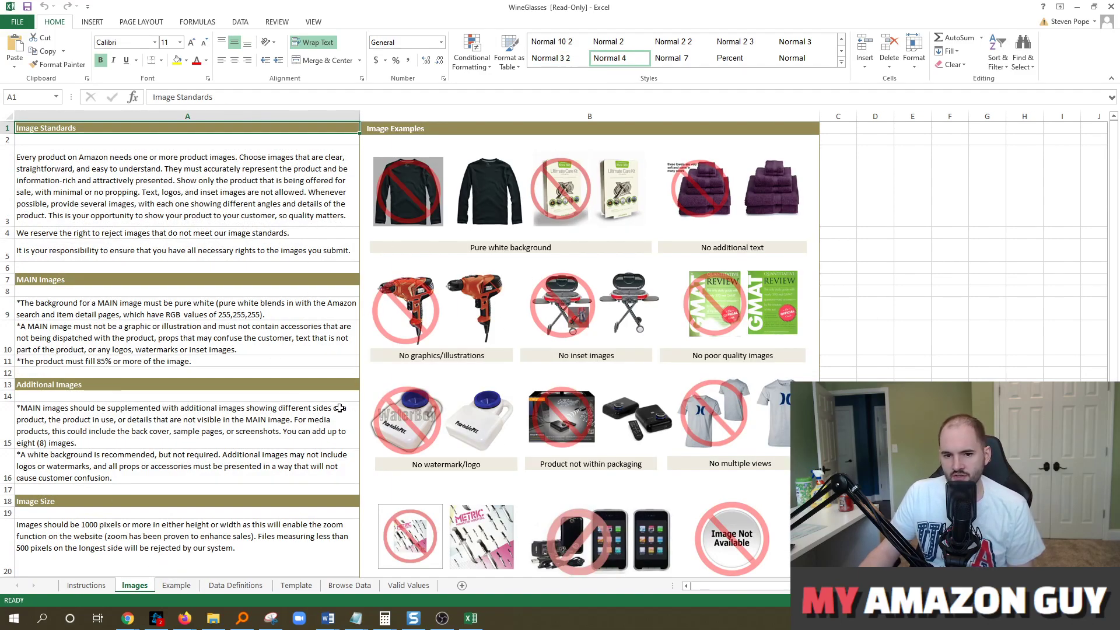
left_click(182, 586)
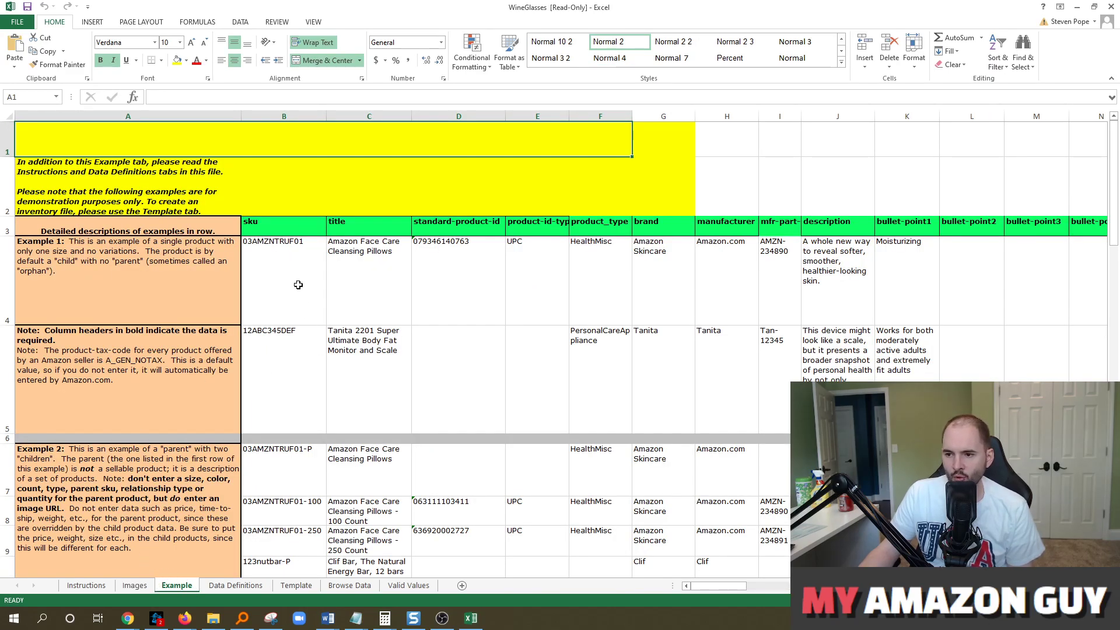
left_click(298, 284)
mouse_move(719, 583)
left_mouse_down()
mouse_move(936, 585)
mouse_move(716, 586)
left_mouse_up()
Review required fields like Brand Name and the update_delete values, then go to the Template sheet.
left_click(216, 585)
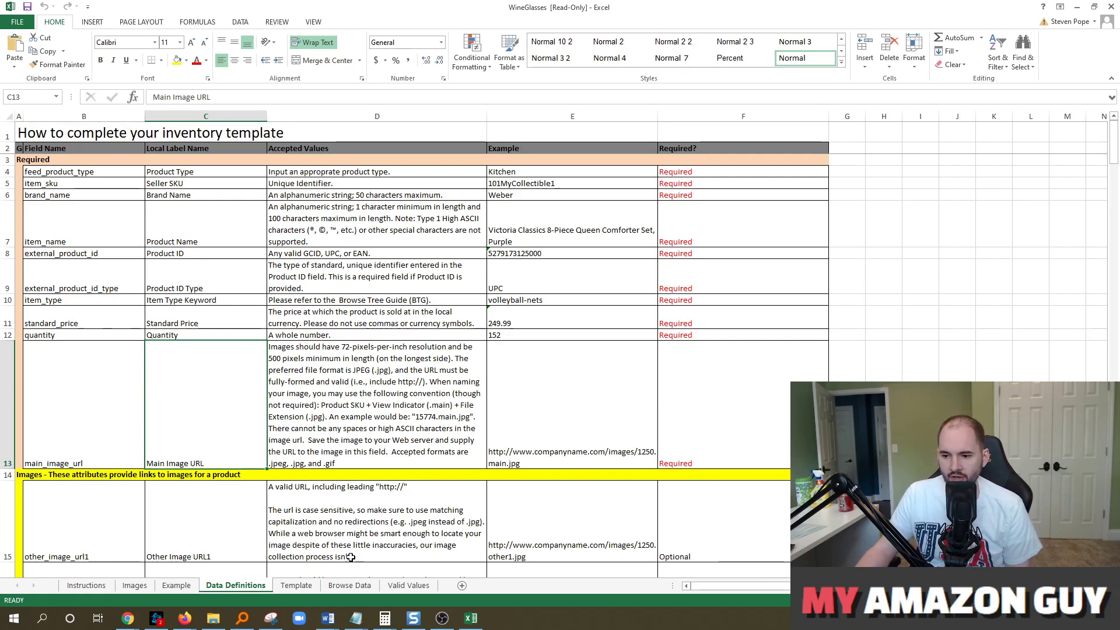
left_click_drag(60, 176, 75, 325)
left_click(156, 195)
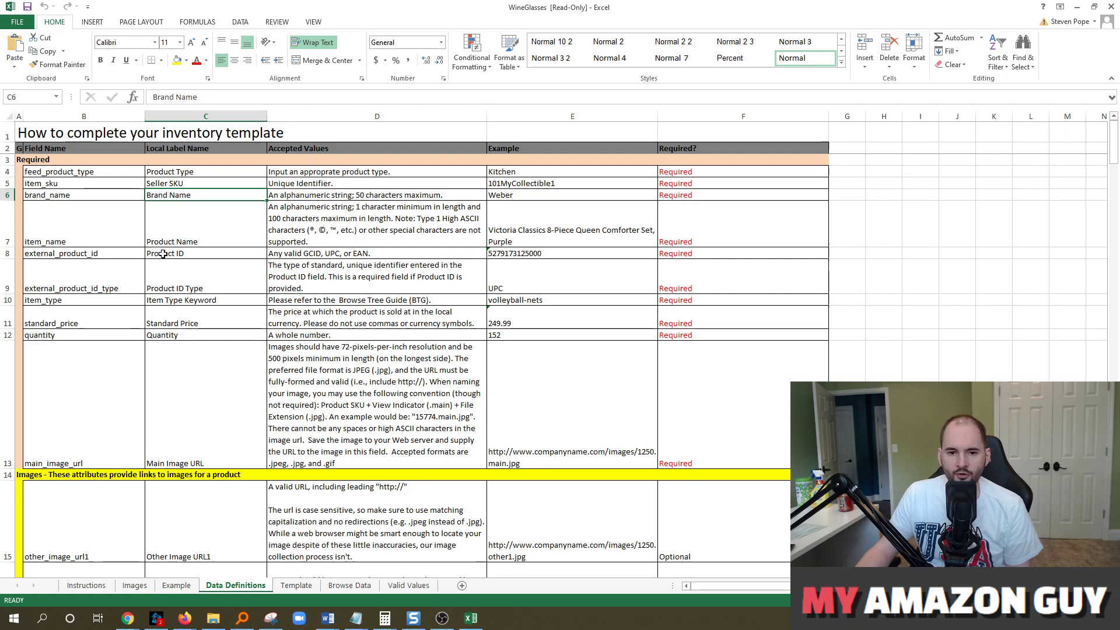
scroll(169, 292, "down", 4)
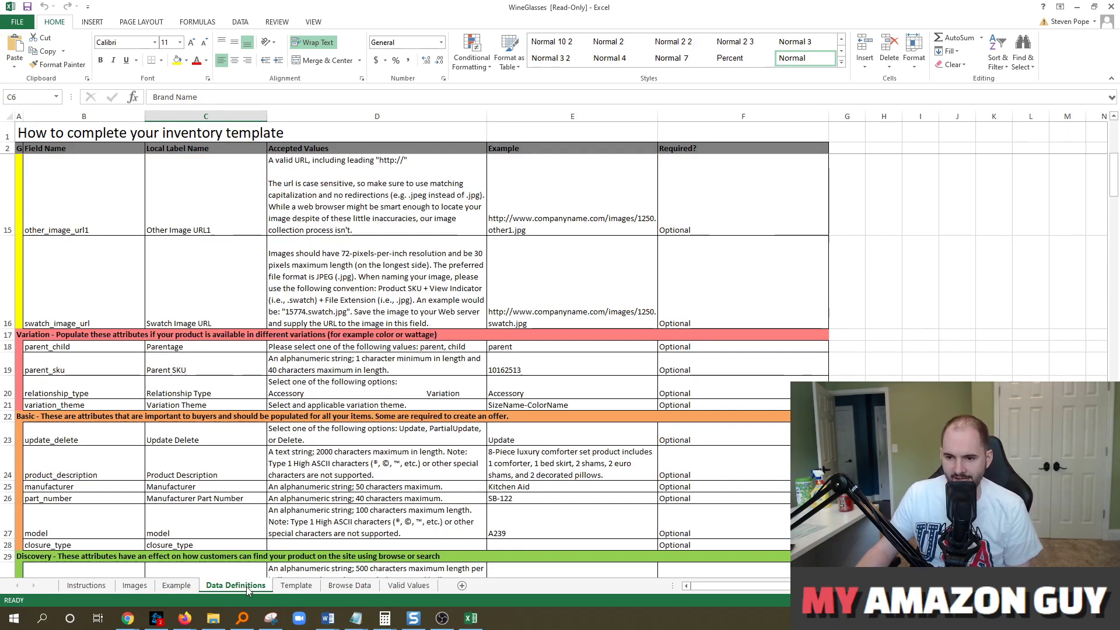
left_click(8, 438)
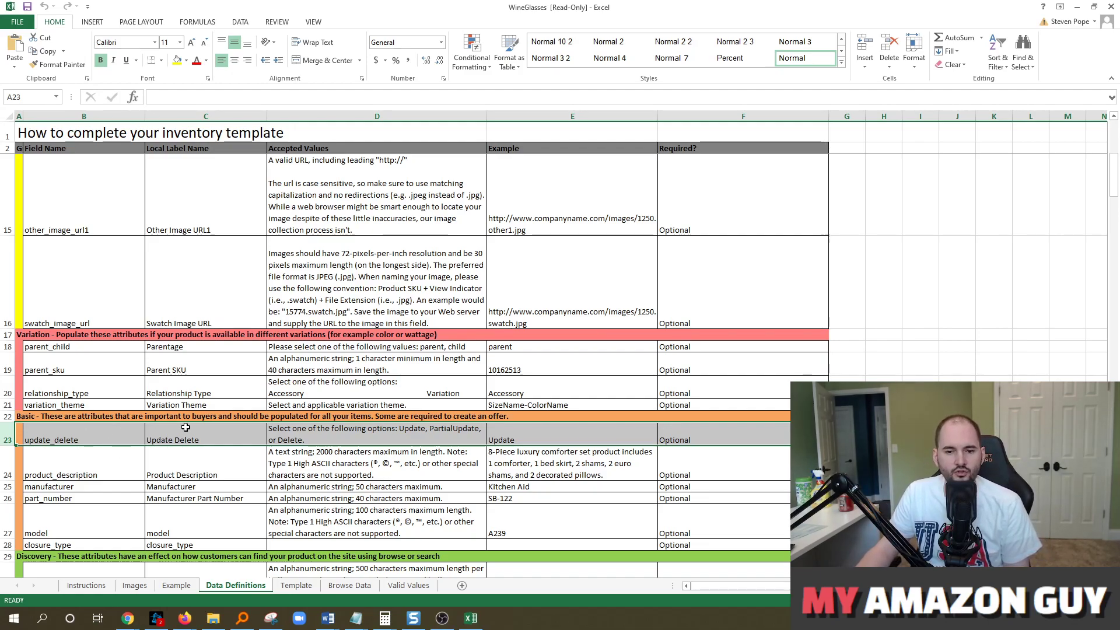
left_click(112, 433)
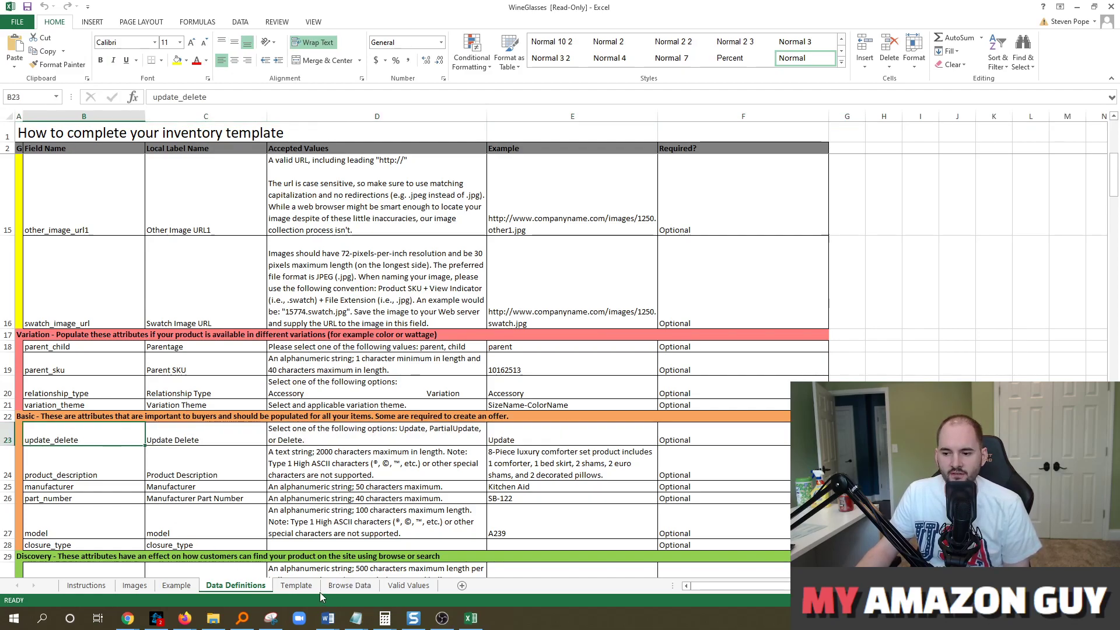
left_click(296, 585)
Enter Partial_Update in cell X4 under the Update Delete column.
left_click(533, 185)
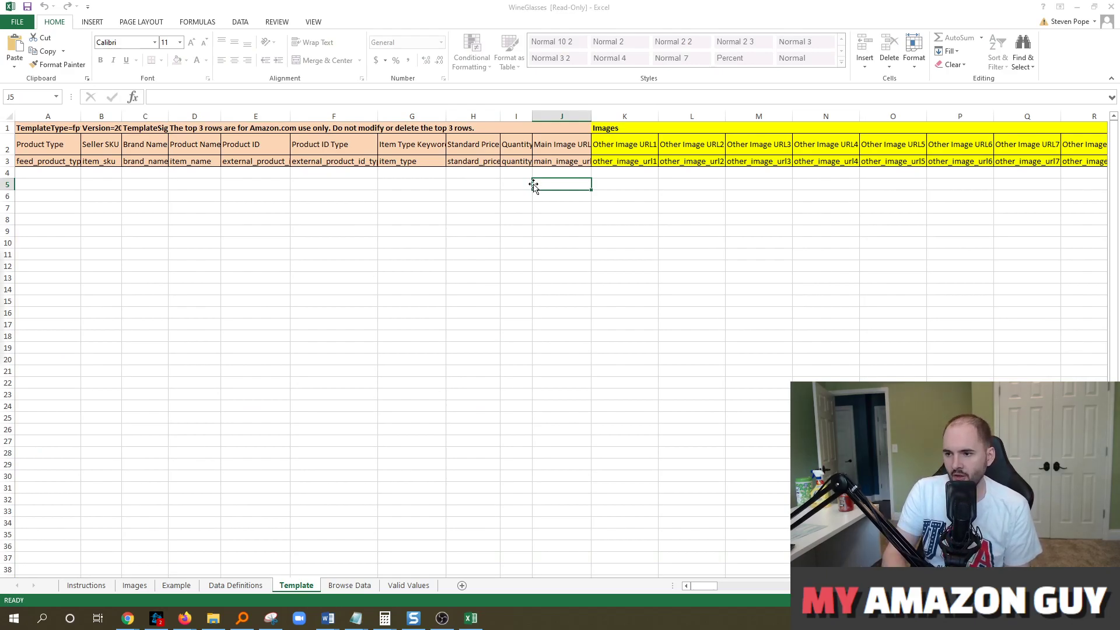
scroll(533, 184, "right", 5)
left_click(510, 112)
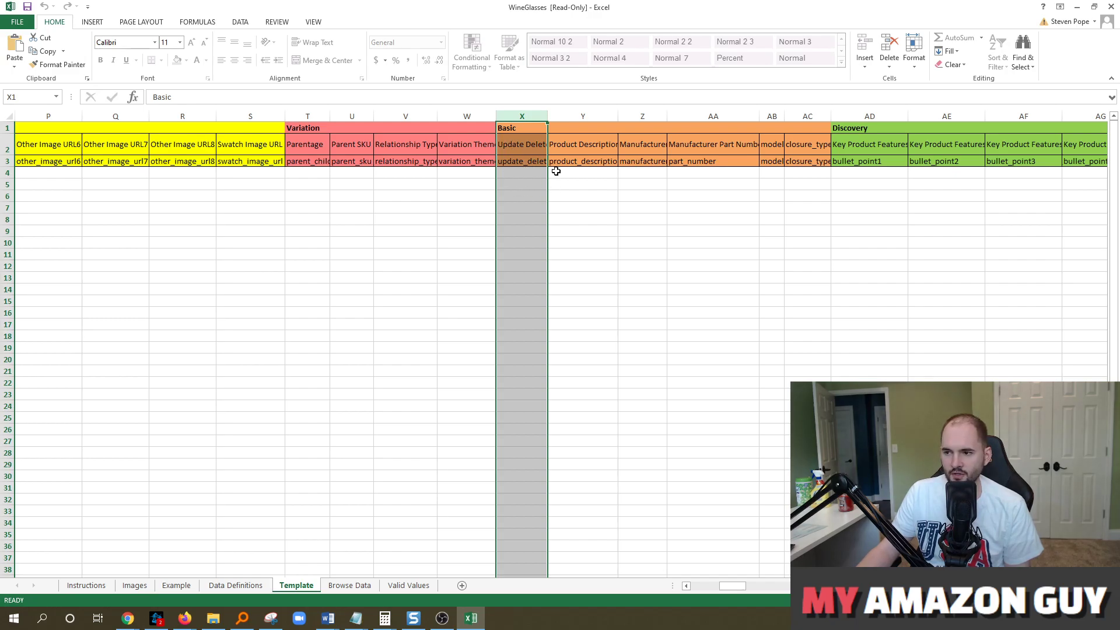
left_click(513, 149)
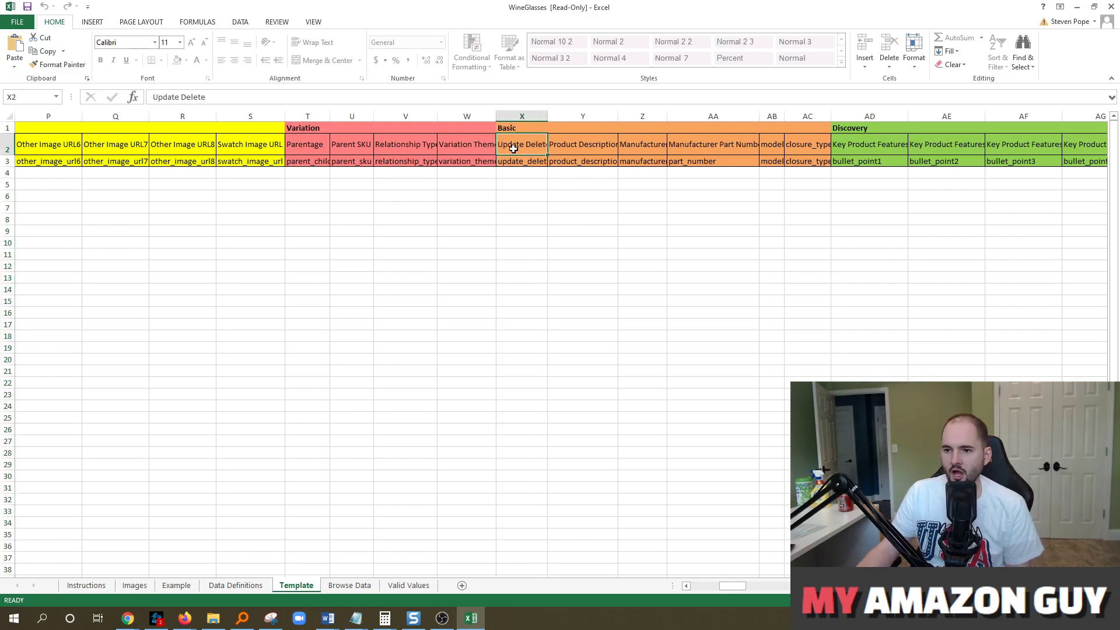
left_click(513, 170)
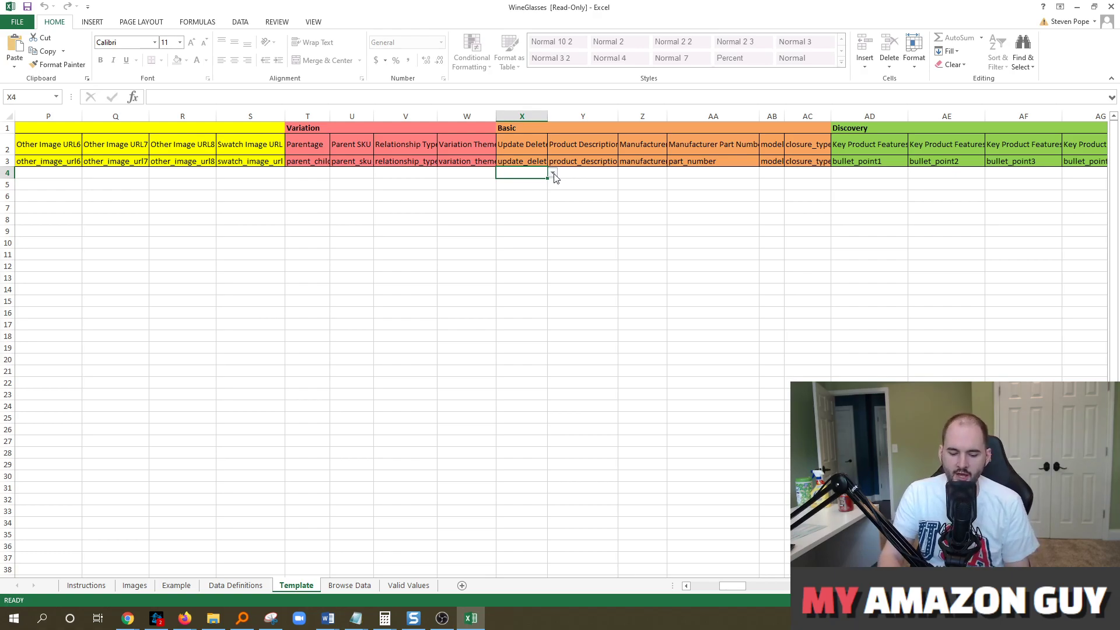
type("Partial_Update")
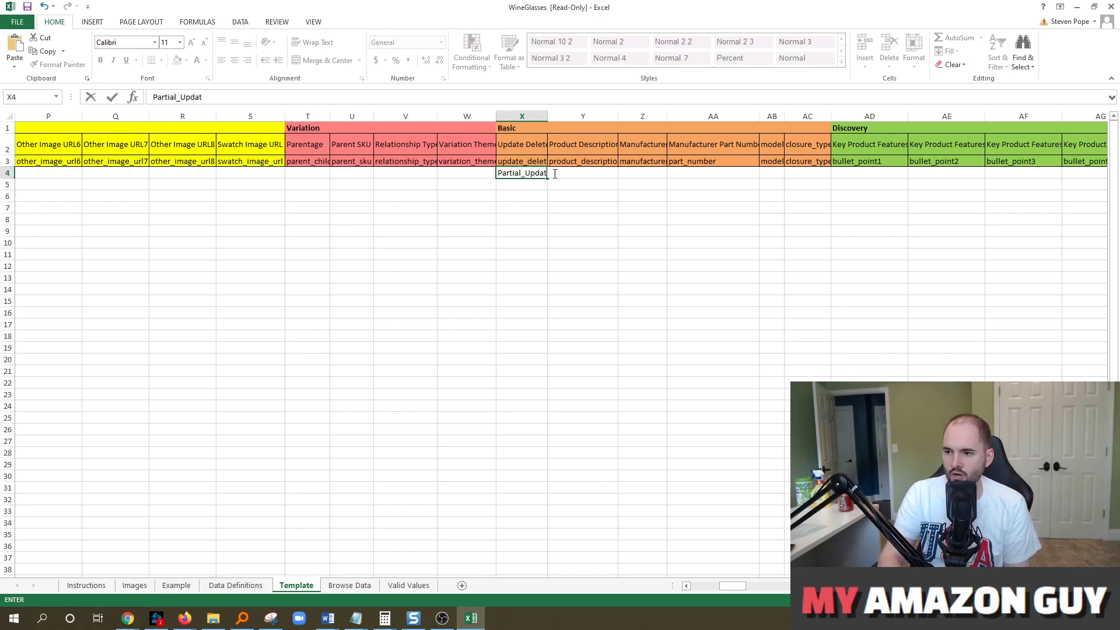
key("Return")
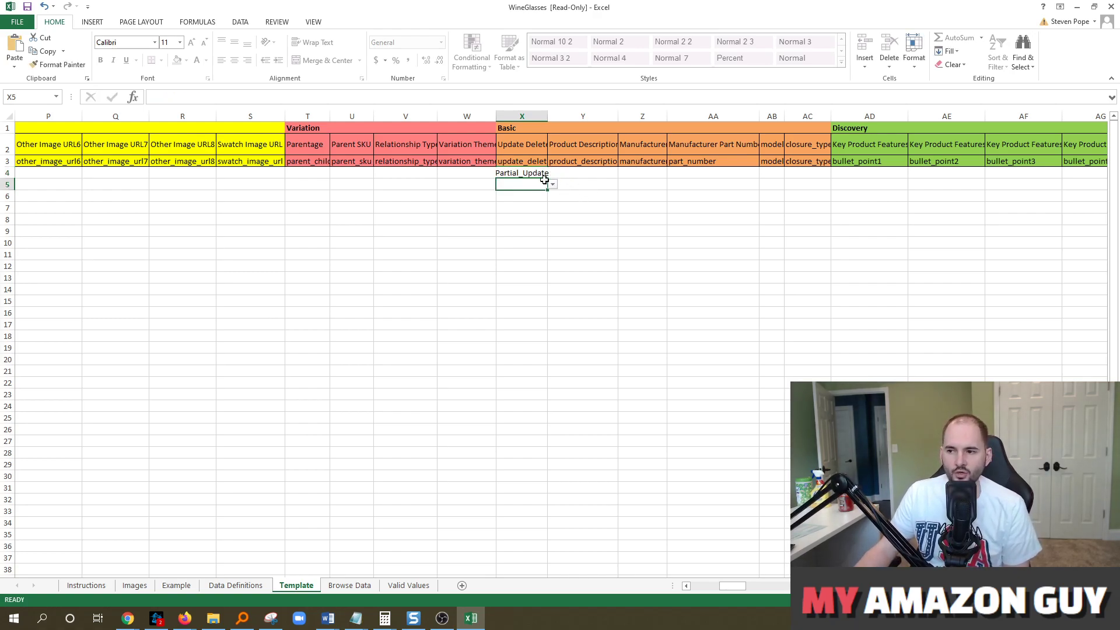
left_click(528, 175)
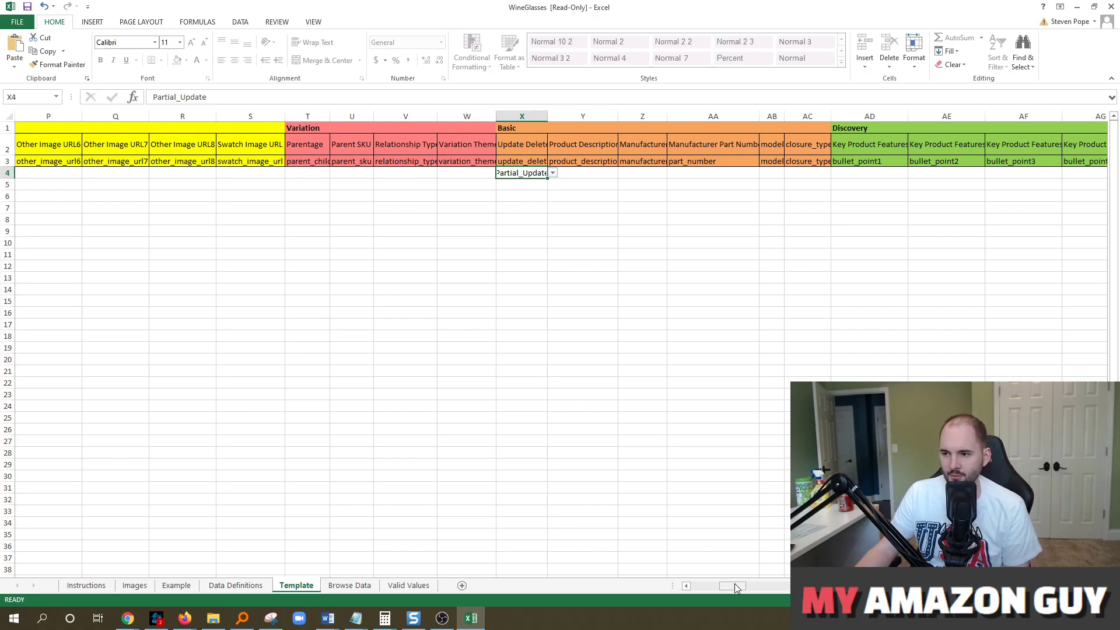
Set row 4's Product Type to kitchen and Seller SKU to MOM1234.
left_click_drag(736, 588, 685, 590)
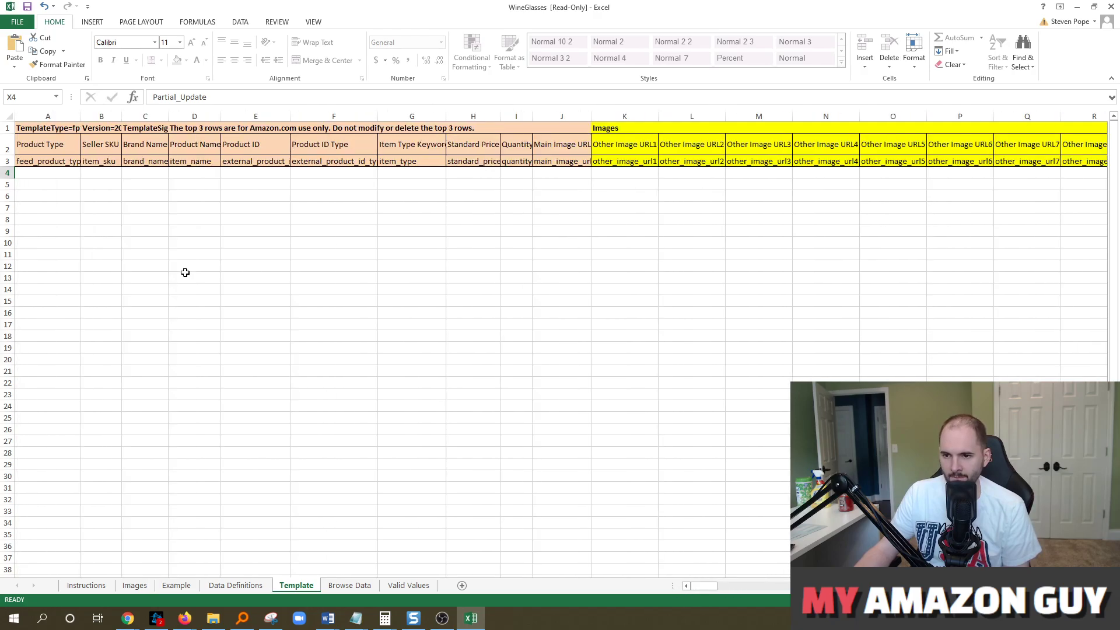
left_click(61, 174)
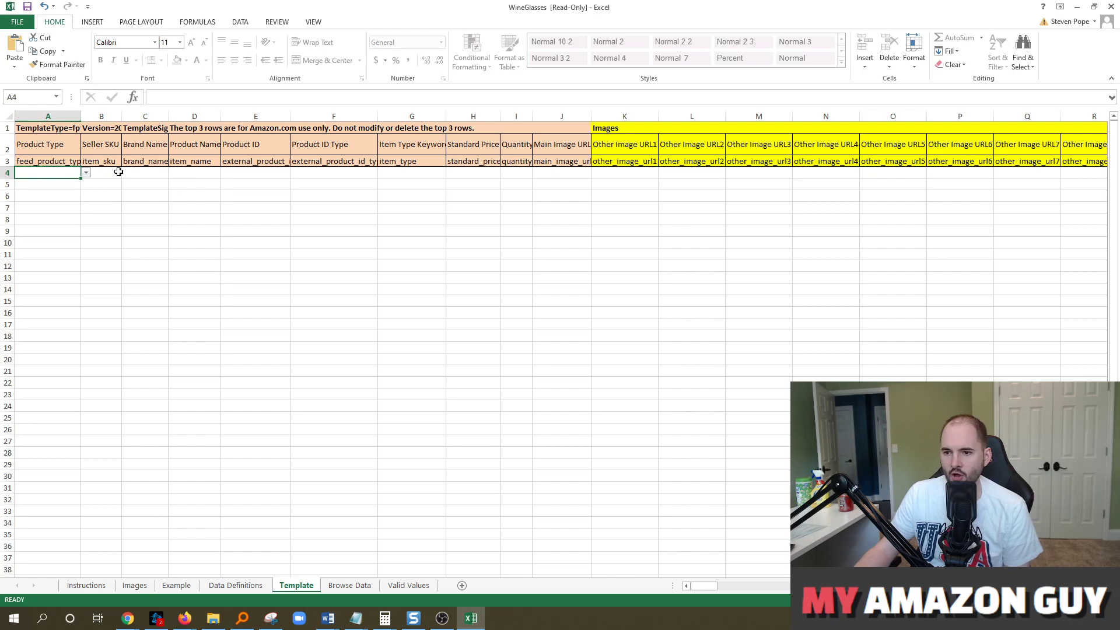
left_click(101, 174)
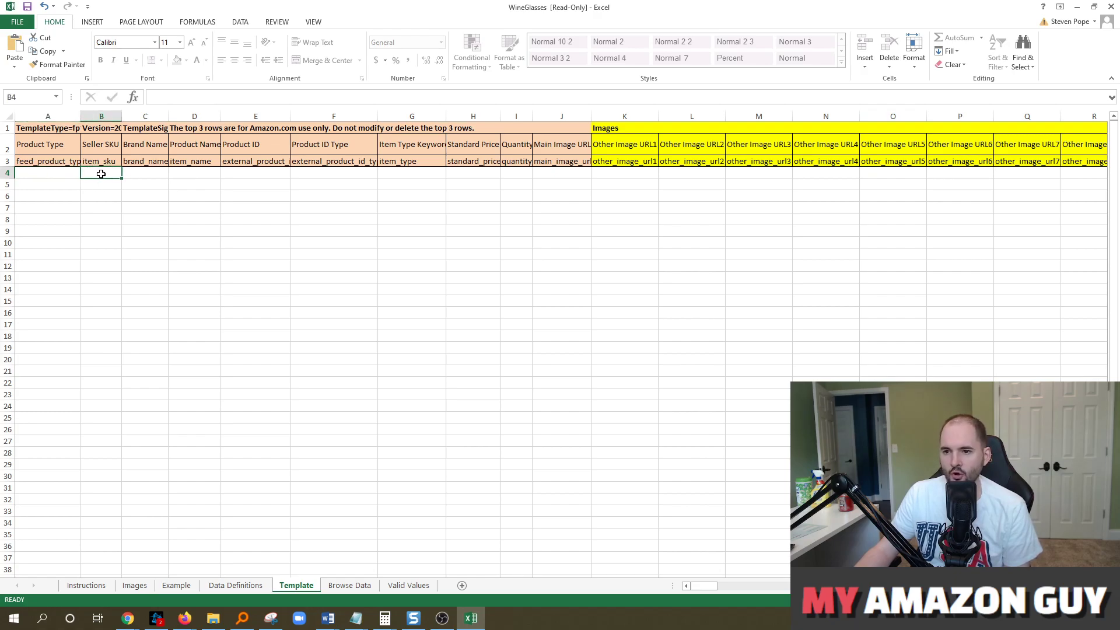
left_click(79, 175)
left_click(86, 173)
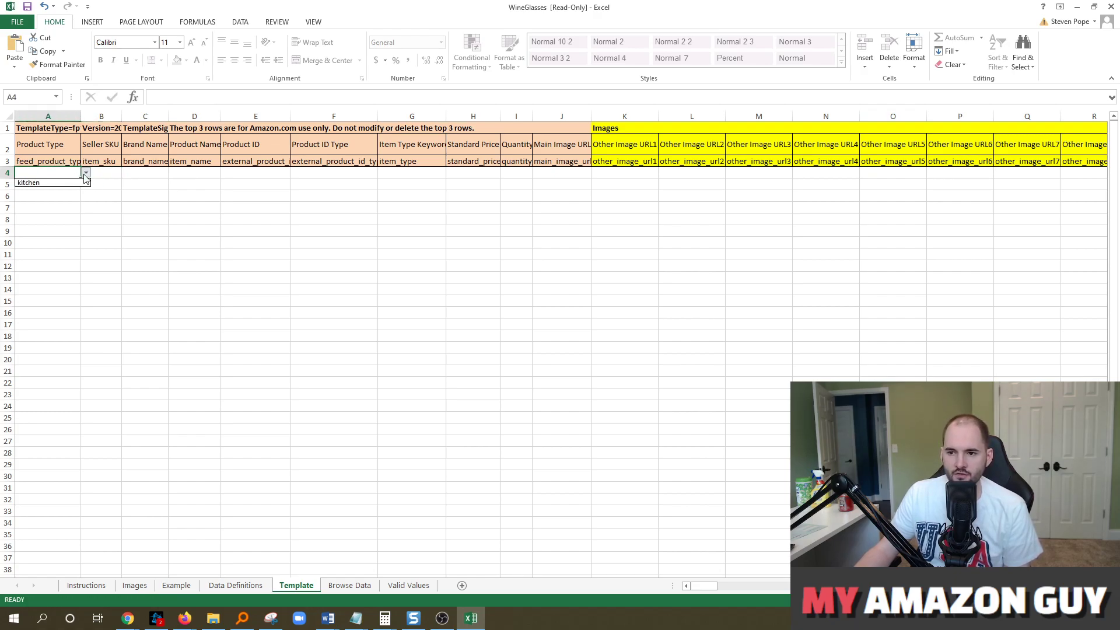
left_click(47, 182)
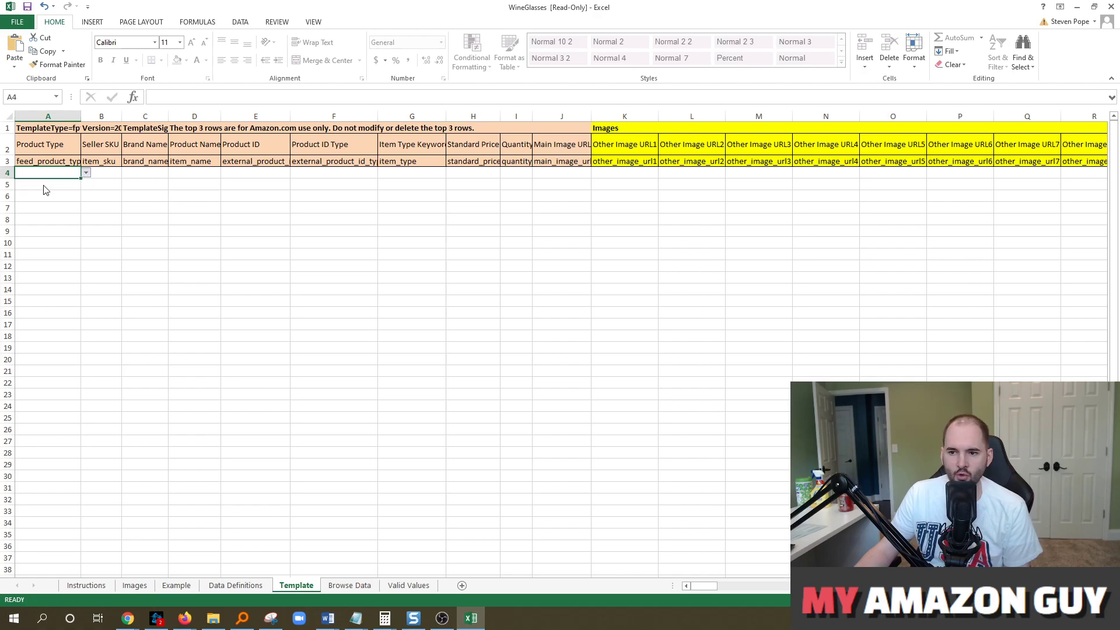
left_click(97, 176)
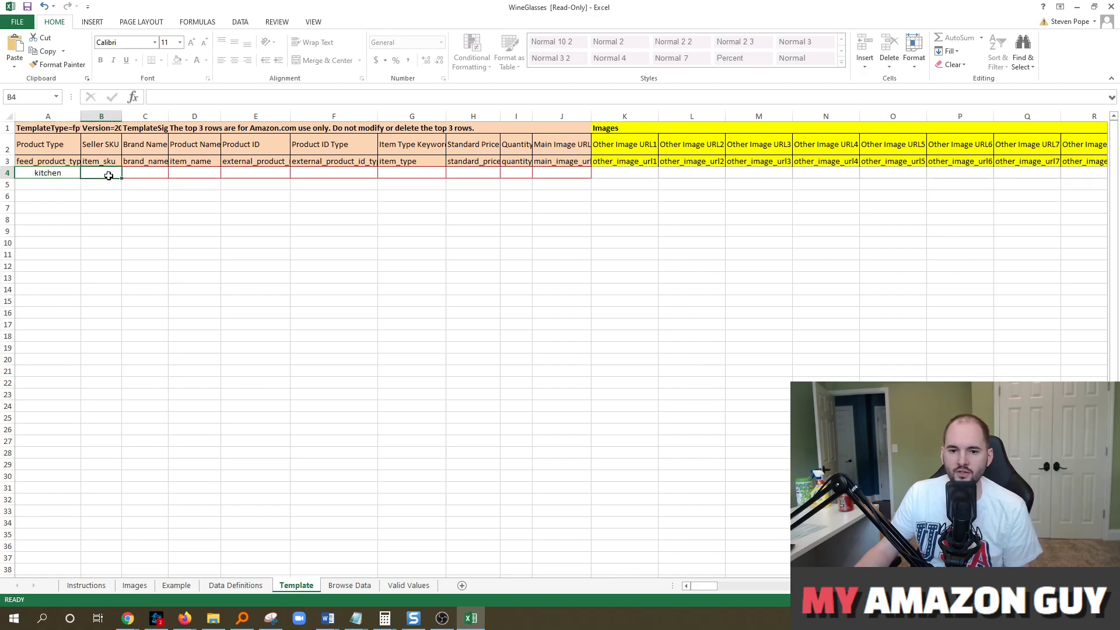
type("M")
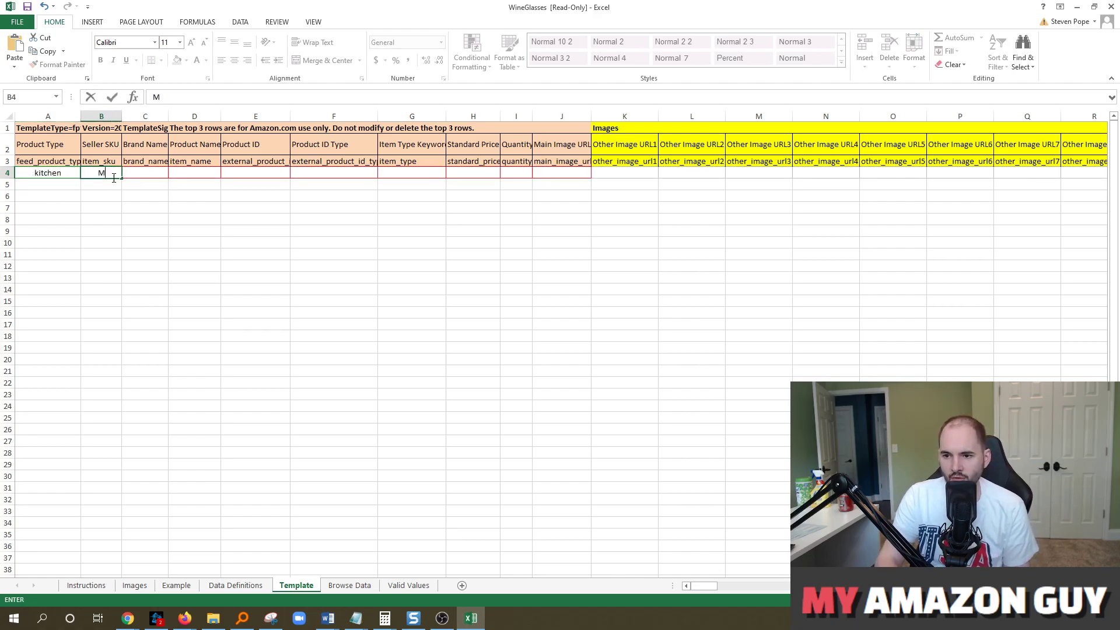
type("OM1234")
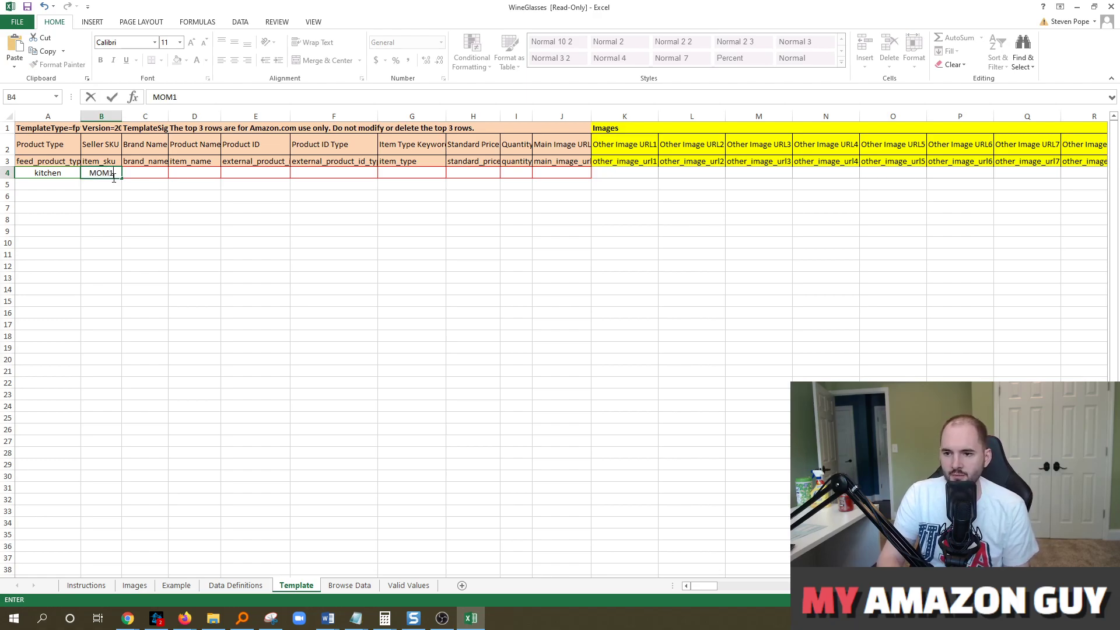
key("Tab")
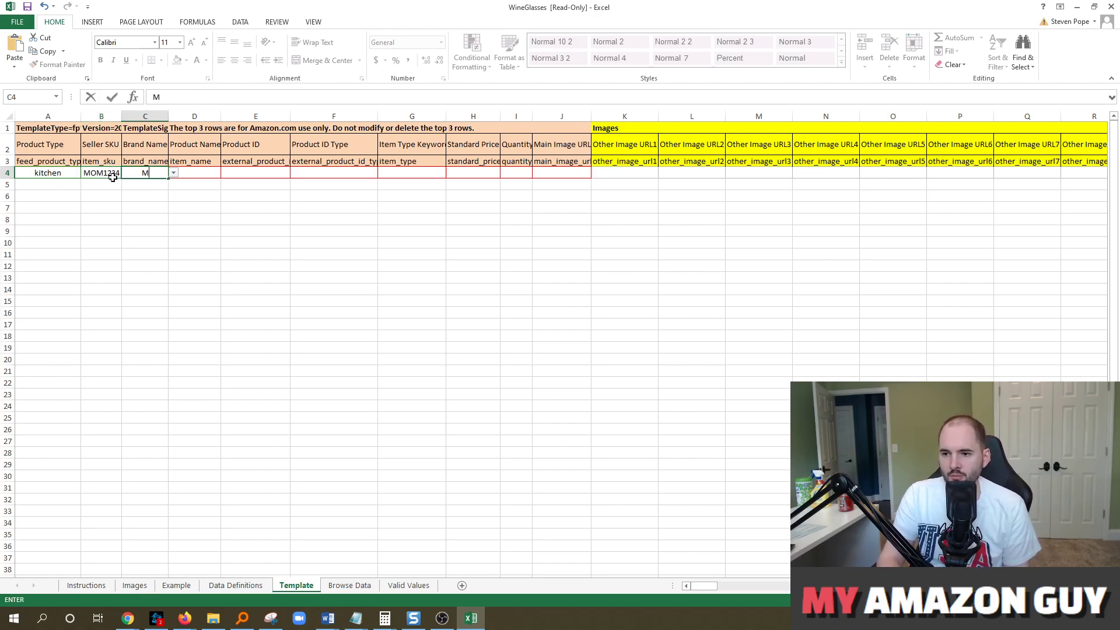
Enter brand Momstir and product name 'Wine Glass Dog', leaving Product ID blank.
type("Momstir")
key("ctrl+Return")
key("Tab")
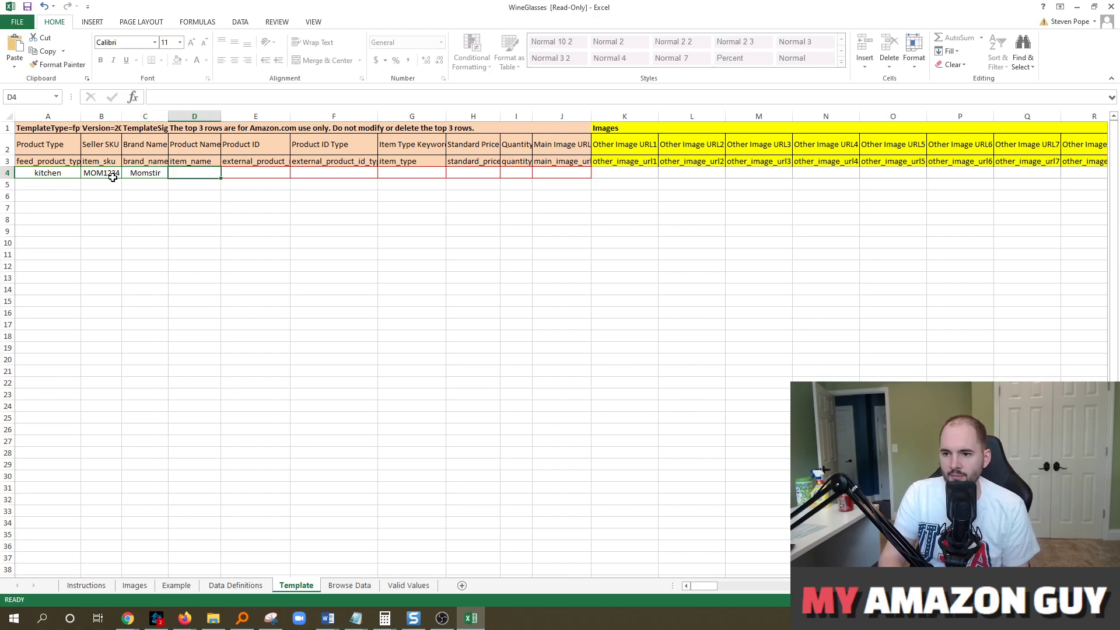
type("Wine Glass Dog")
key("Tab")
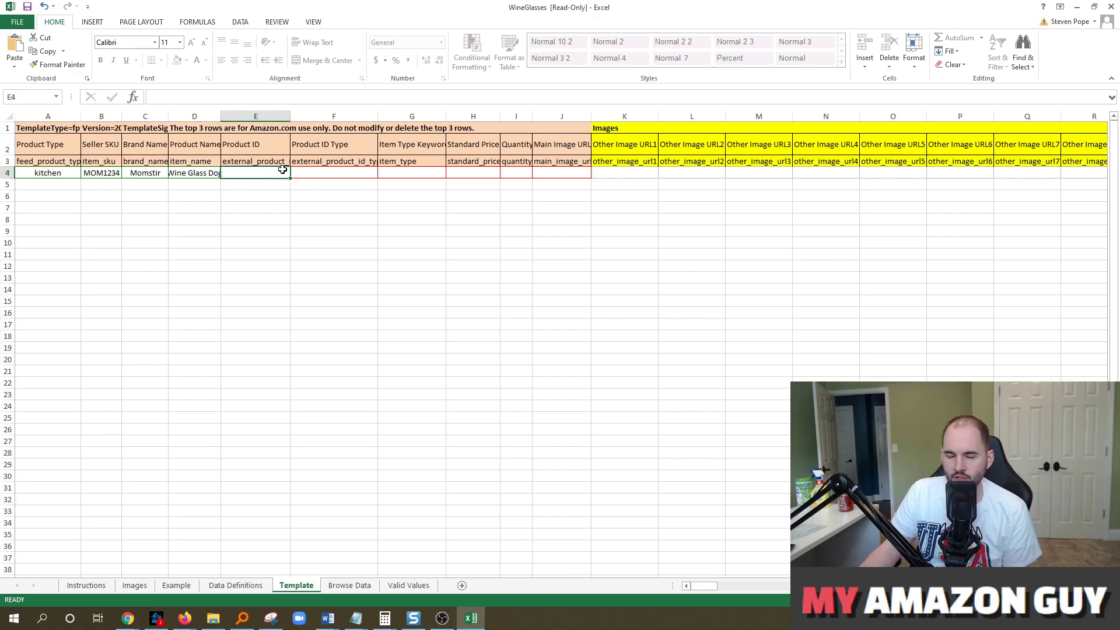
key("Tab")
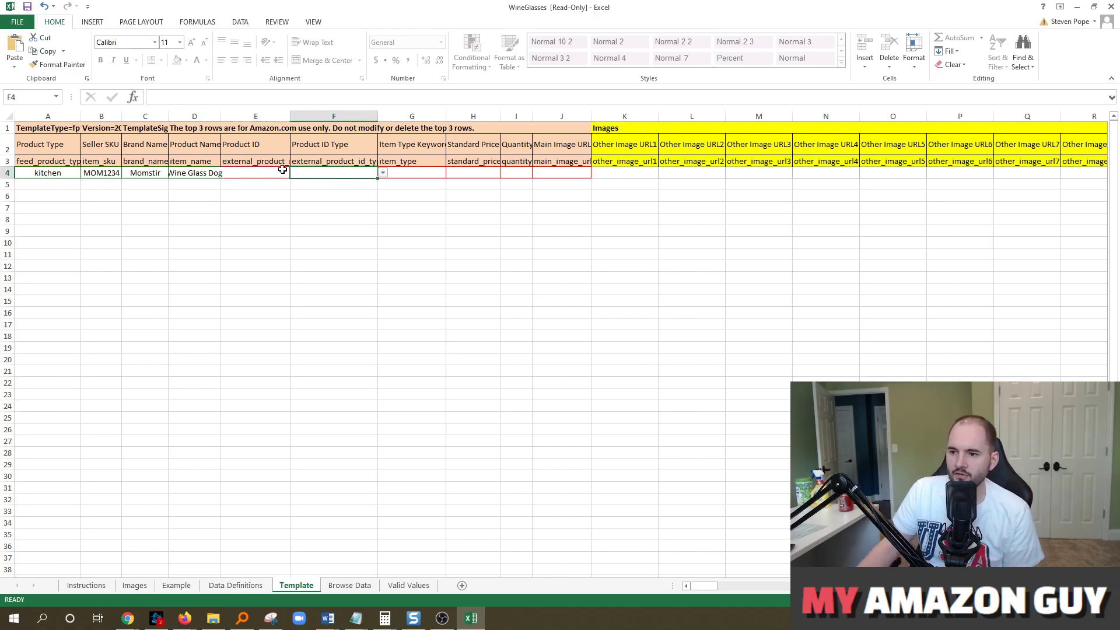
Set Product ID Type UPC, item type wine-glasses, price 12.5 and quantity 0, then switch to the browser.
left_click(382, 173)
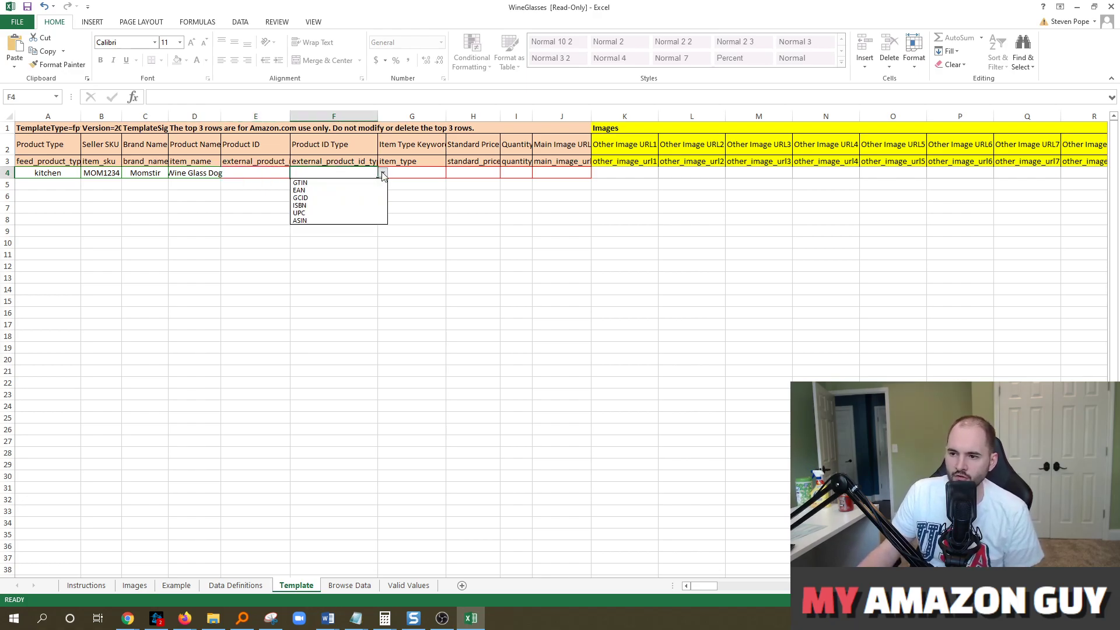
left_click(331, 213)
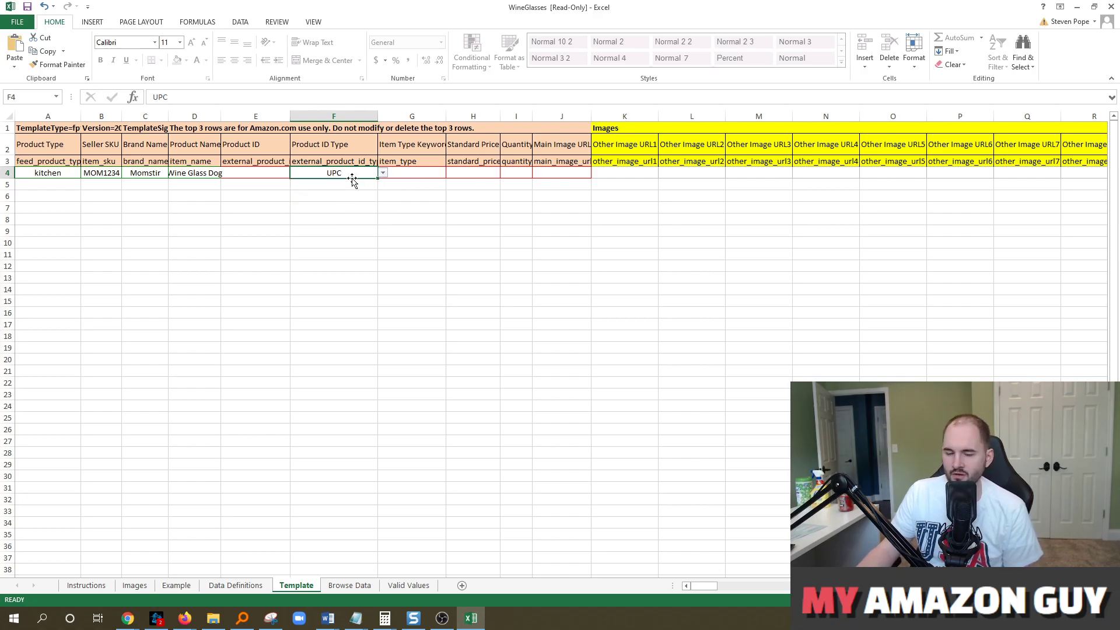
left_click(419, 174)
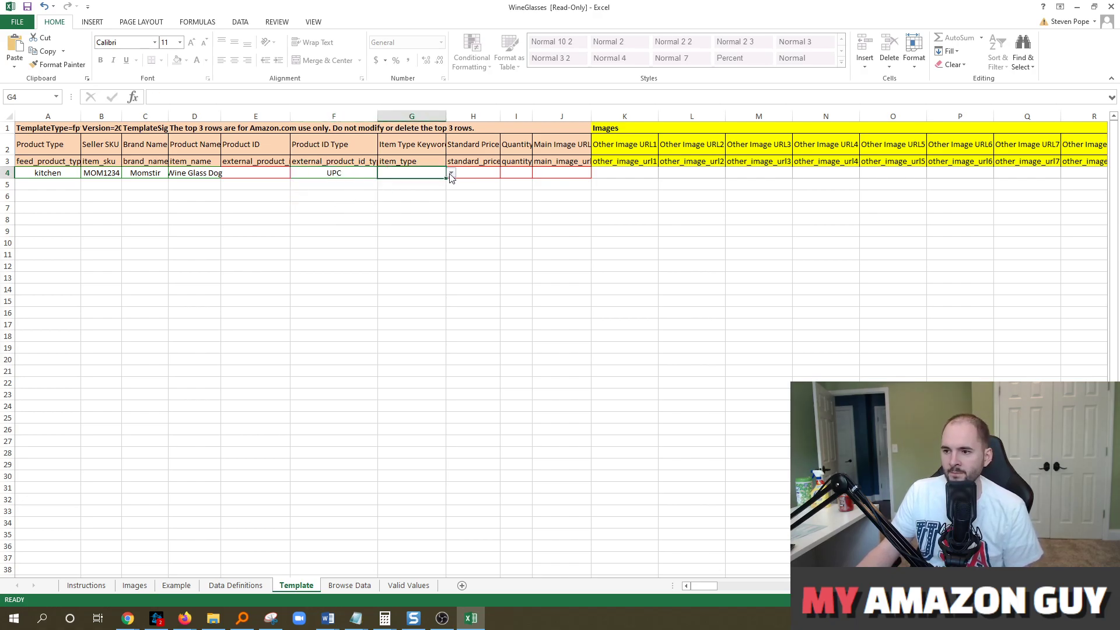
left_click(450, 174)
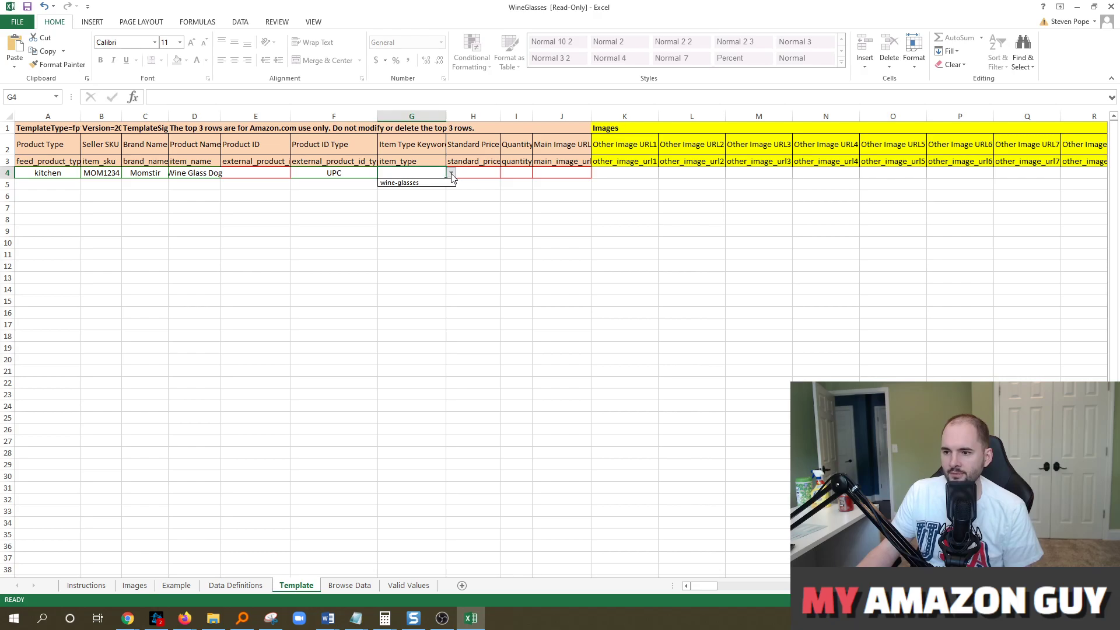
left_click(414, 183)
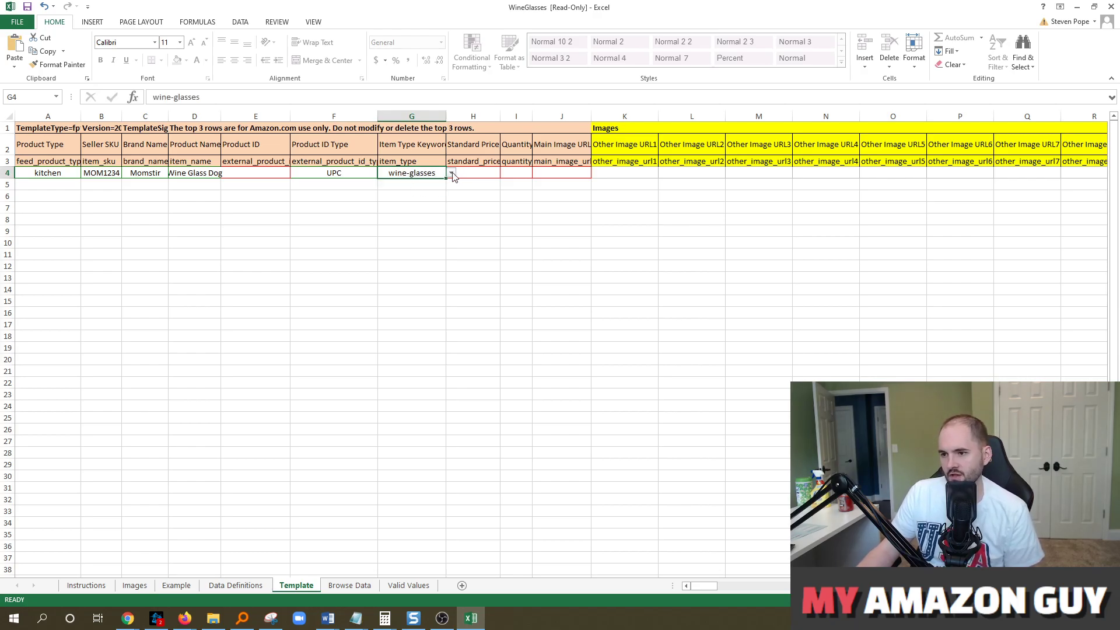
left_click(469, 173)
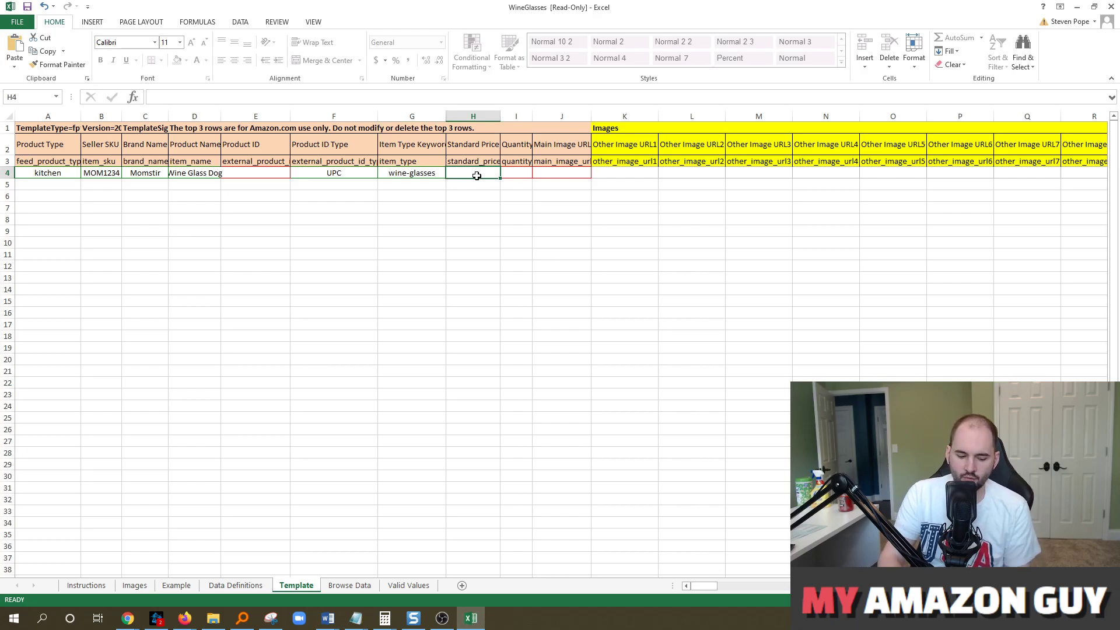
type("12.5")
key("Tab")
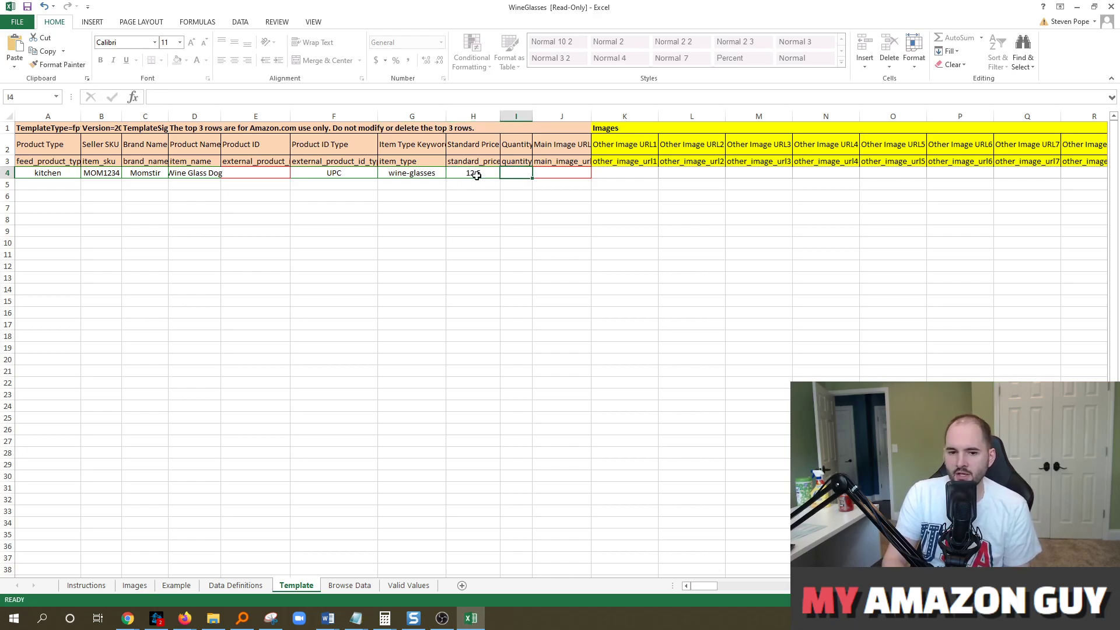
type("0")
left_click(571, 172)
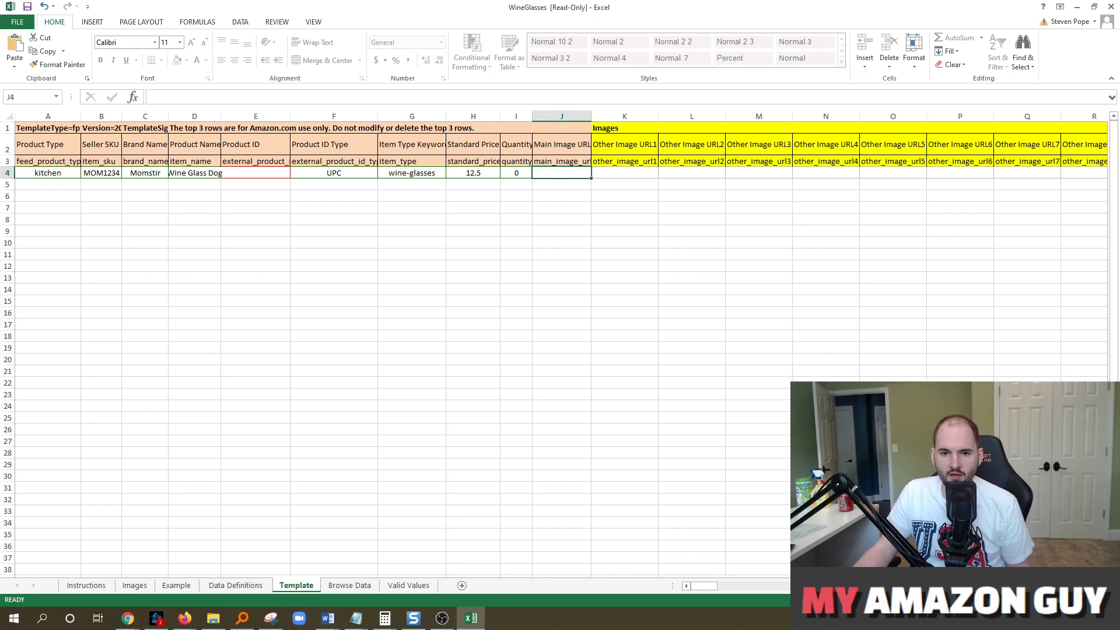
key("alt+Tab")
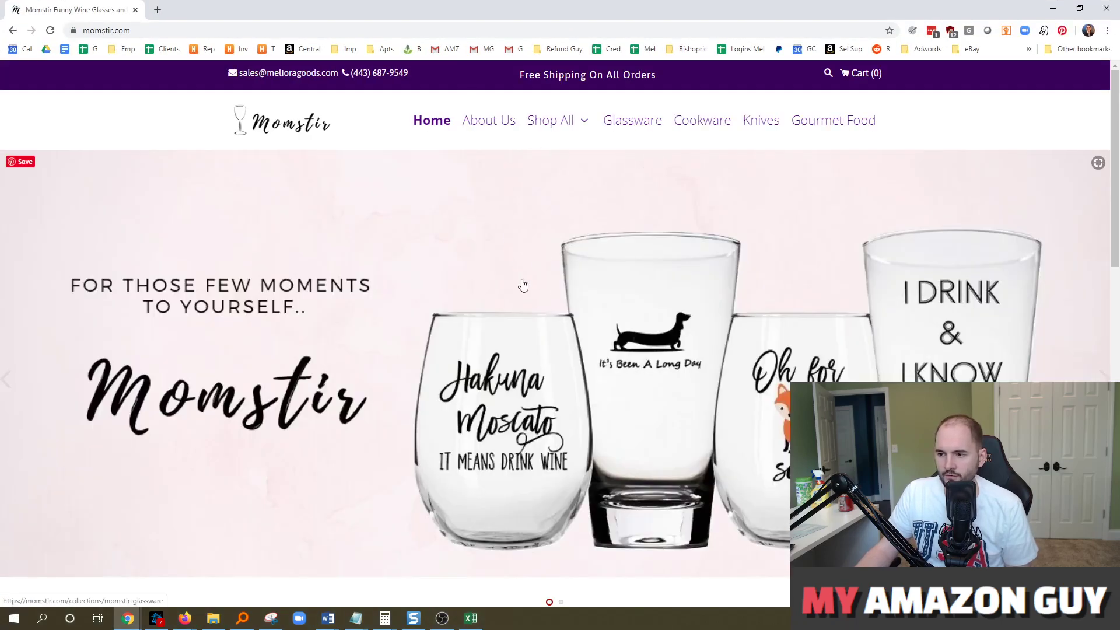
Open the Grandma Shark Needs a Drink glass page on momstir.com and inspect its product images.
scroll(523, 285, "down", 10)
left_click(354, 251)
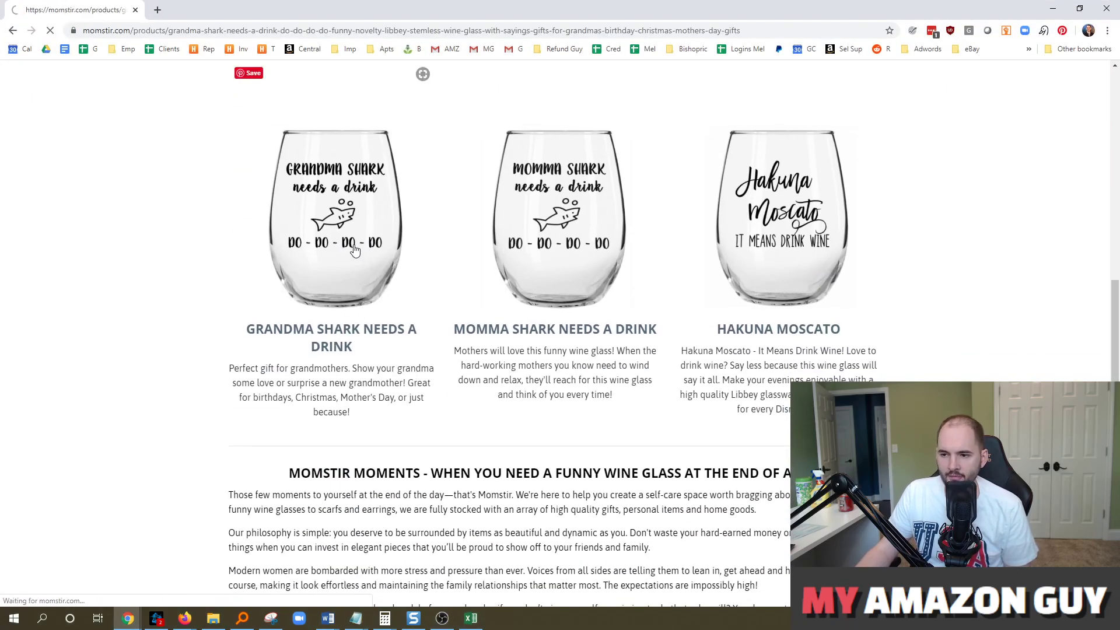
right_click(420, 258)
key("Escape")
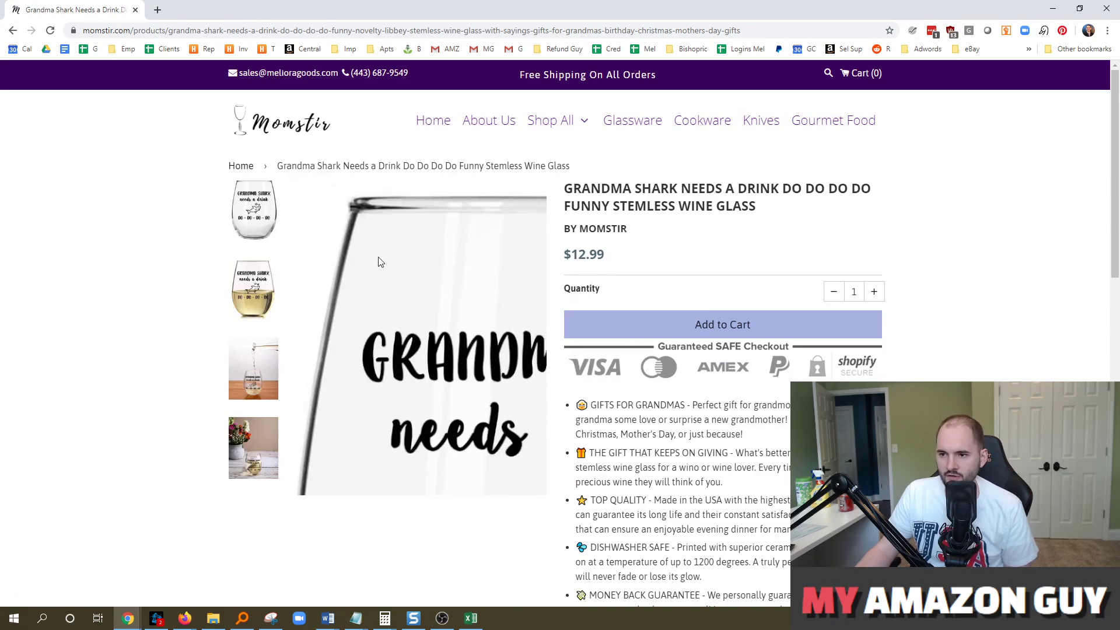
right_click(455, 332)
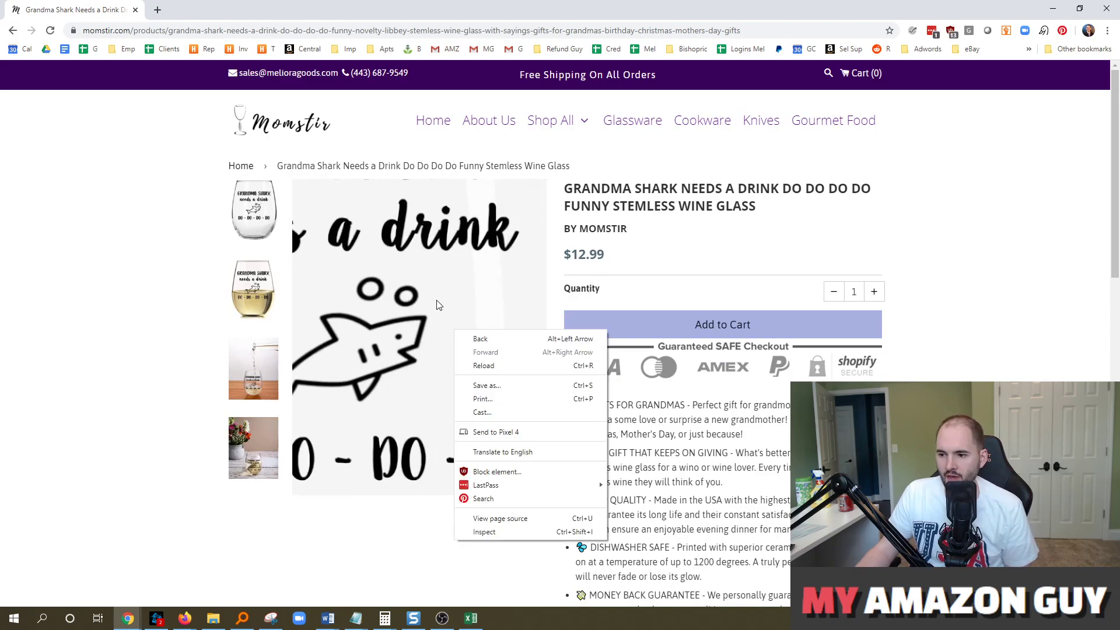
key("Escape")
key("alt+Tab")
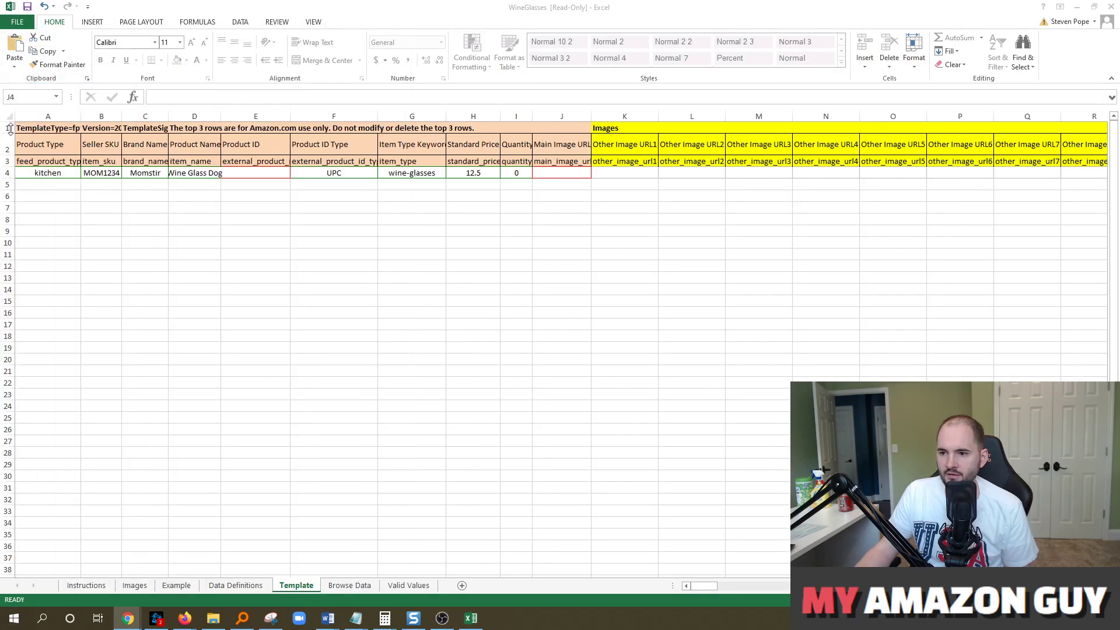
left_click(616, 173)
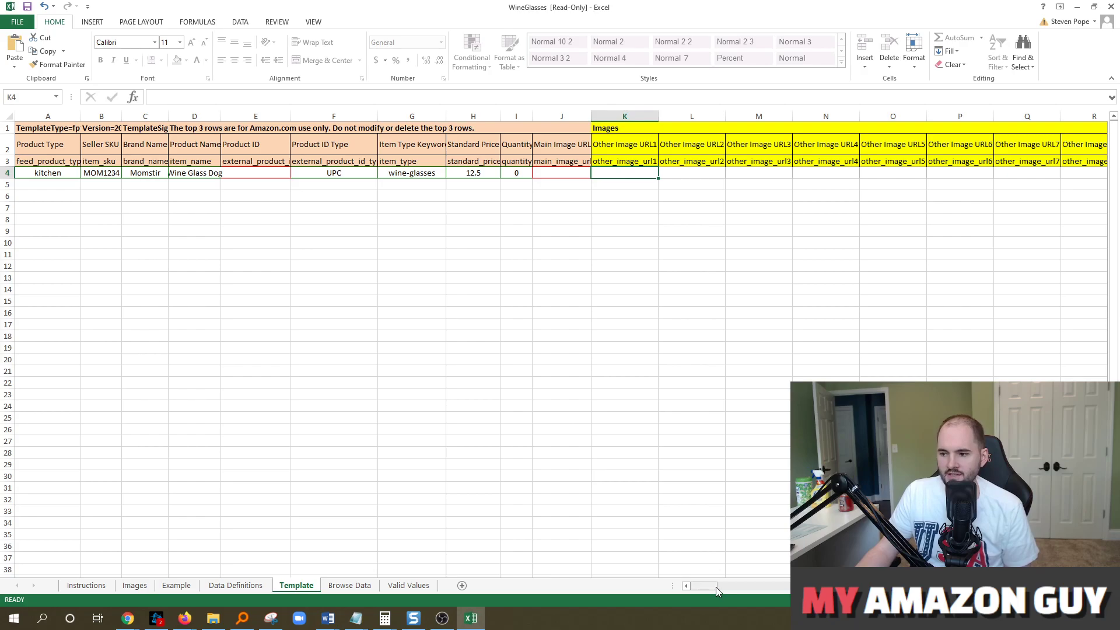
left_click_drag(715, 587, 726, 589)
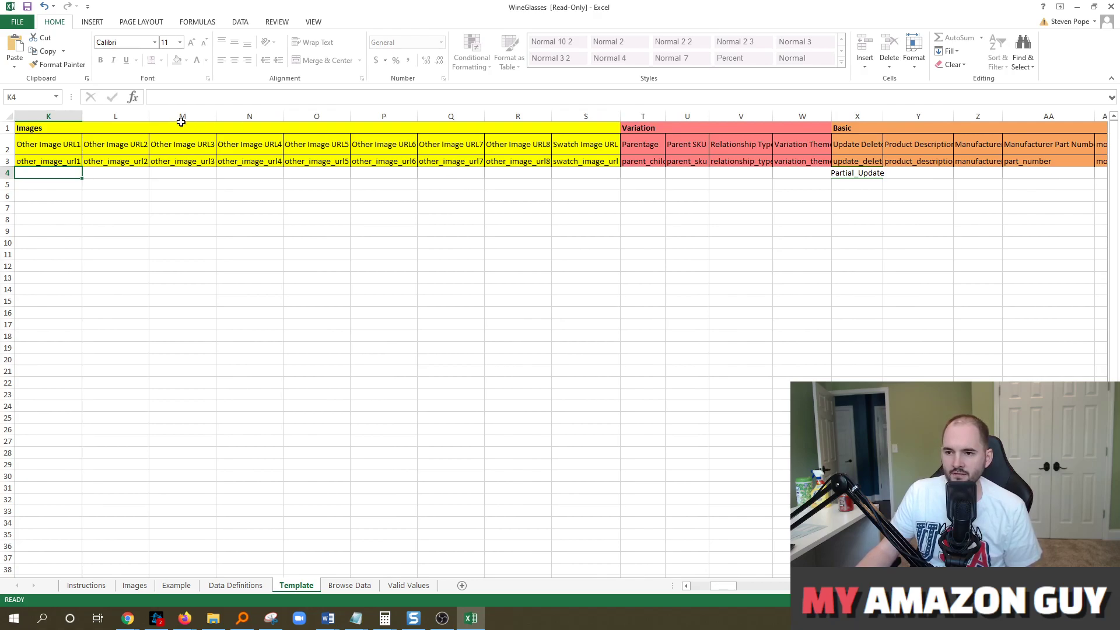
left_click_drag(48, 116, 412, 147)
left_click(437, 174)
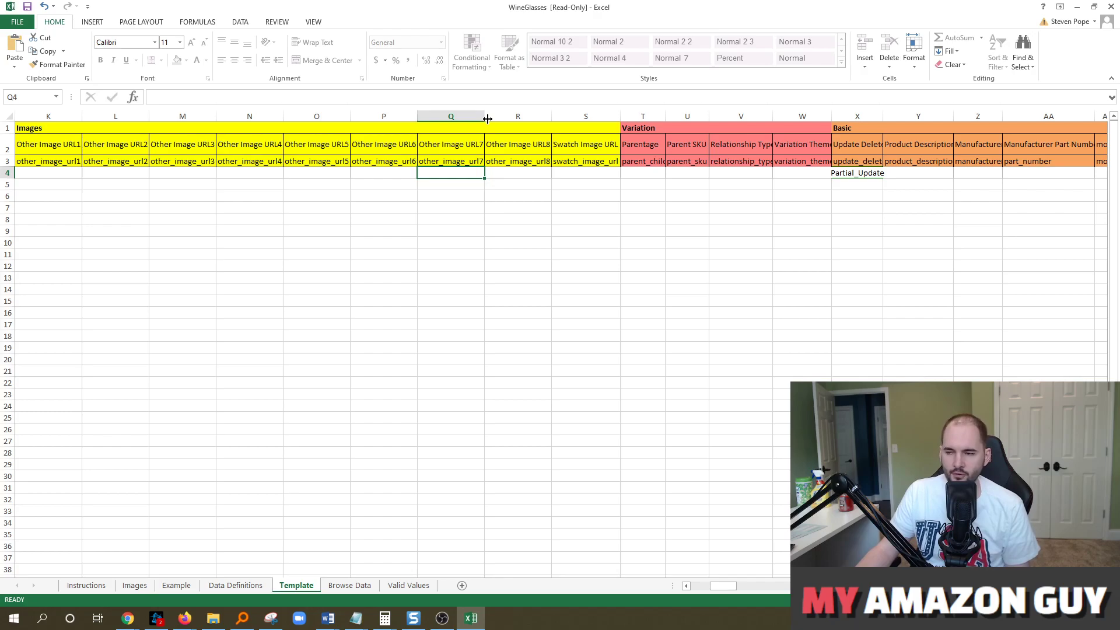
left_click(575, 171)
left_click(572, 116)
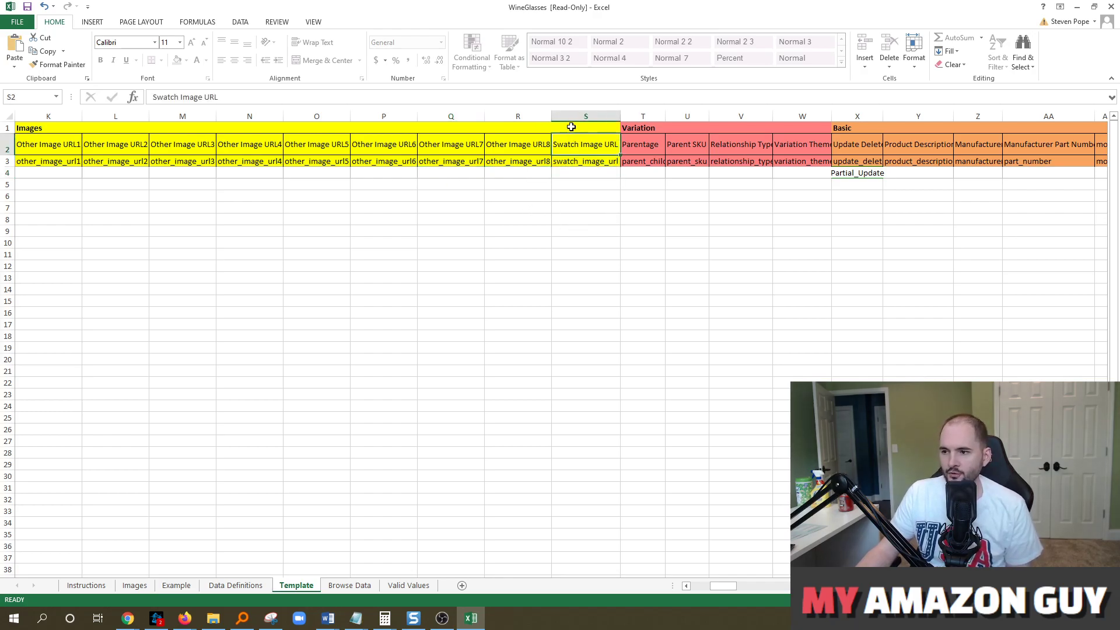
left_click_drag(719, 589, 729, 584)
left_click(240, 115)
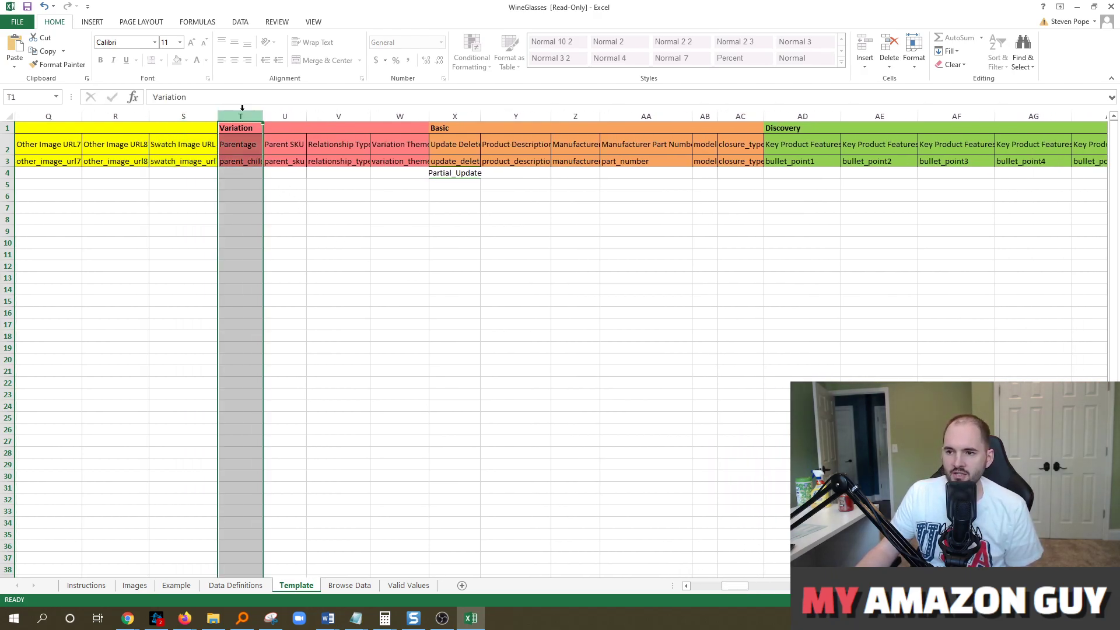
left_click_drag(268, 116, 395, 115)
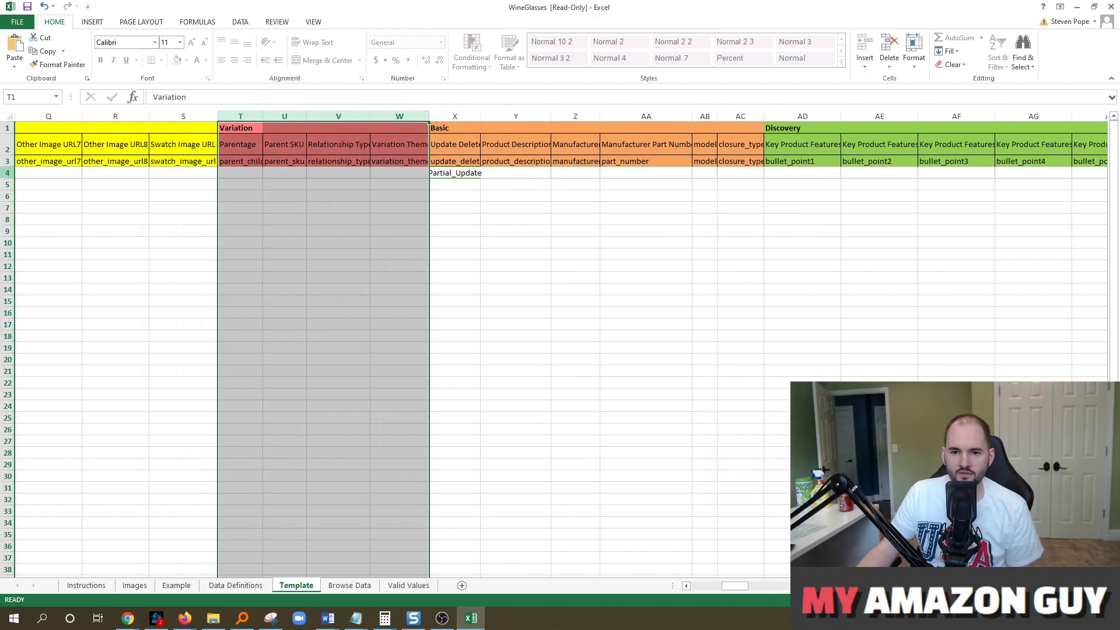
left_click(128, 618)
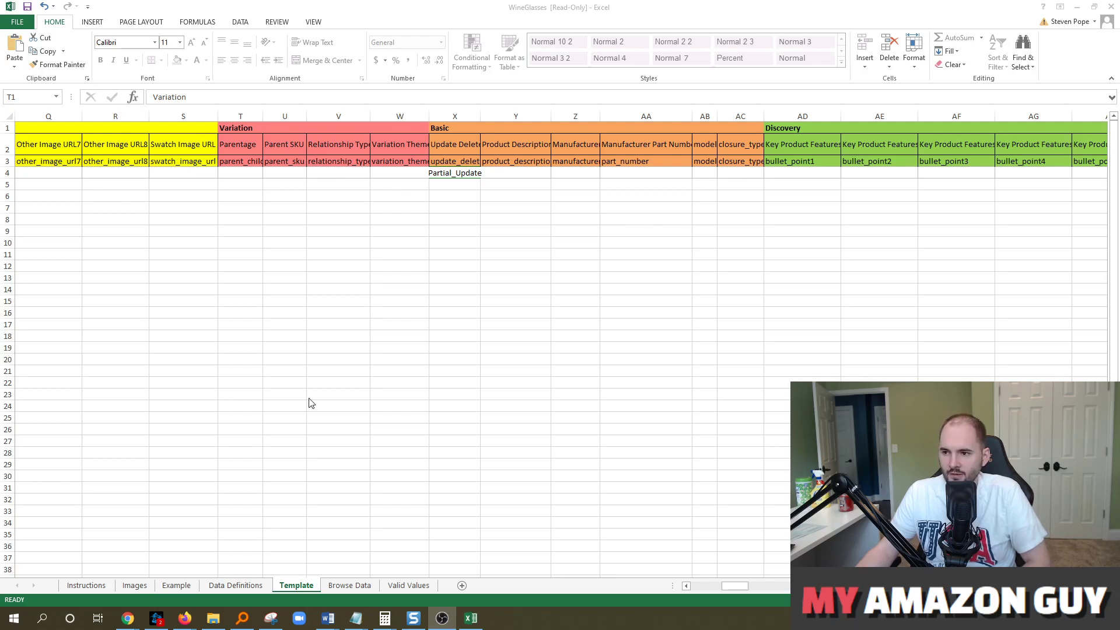
key("ctrl+space")
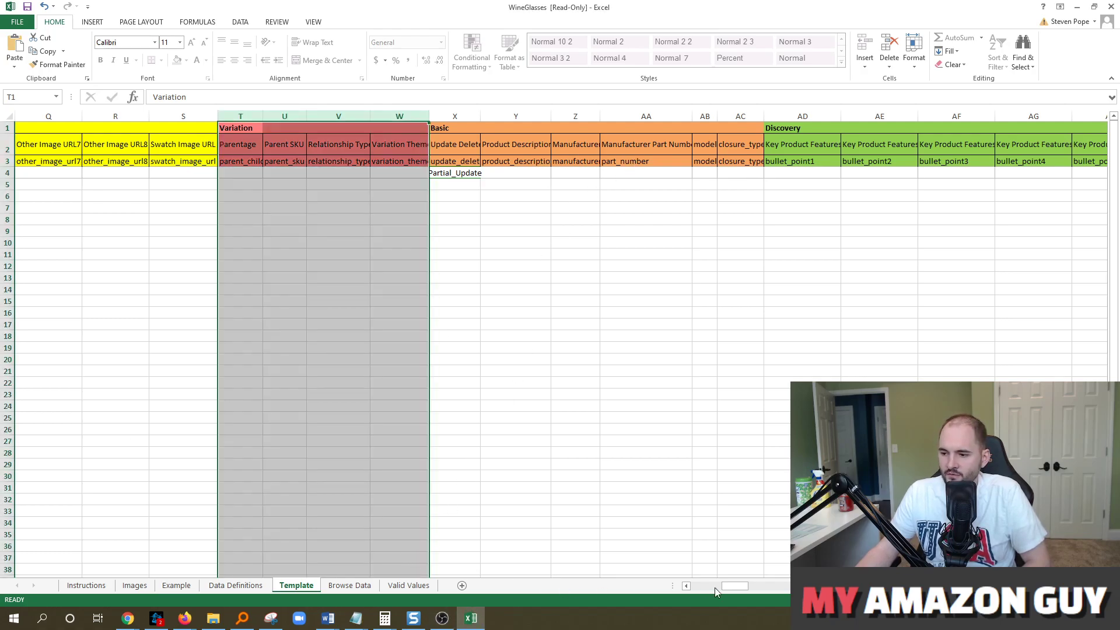
left_click_drag(736, 585, 887, 603)
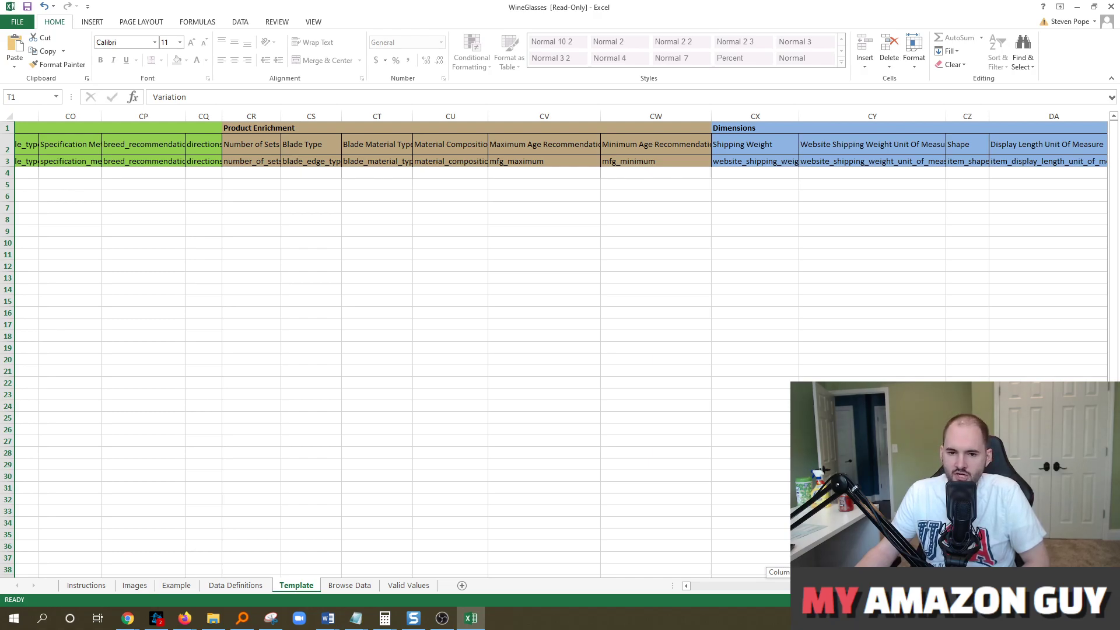
scroll(560, 344, "right", 5)
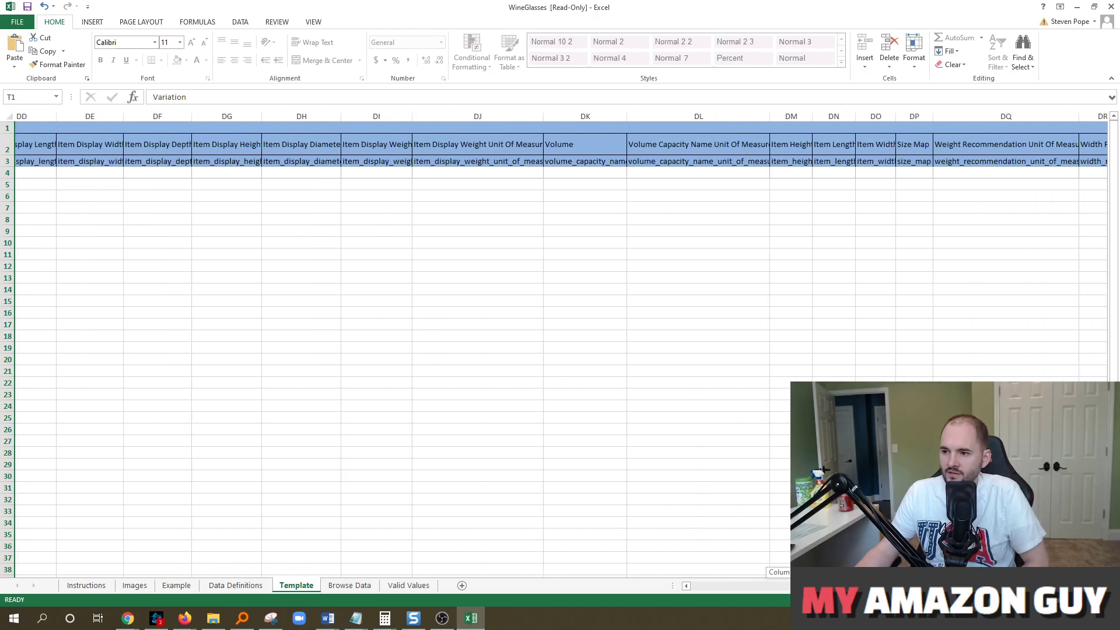
scroll(560, 344, "left", 3)
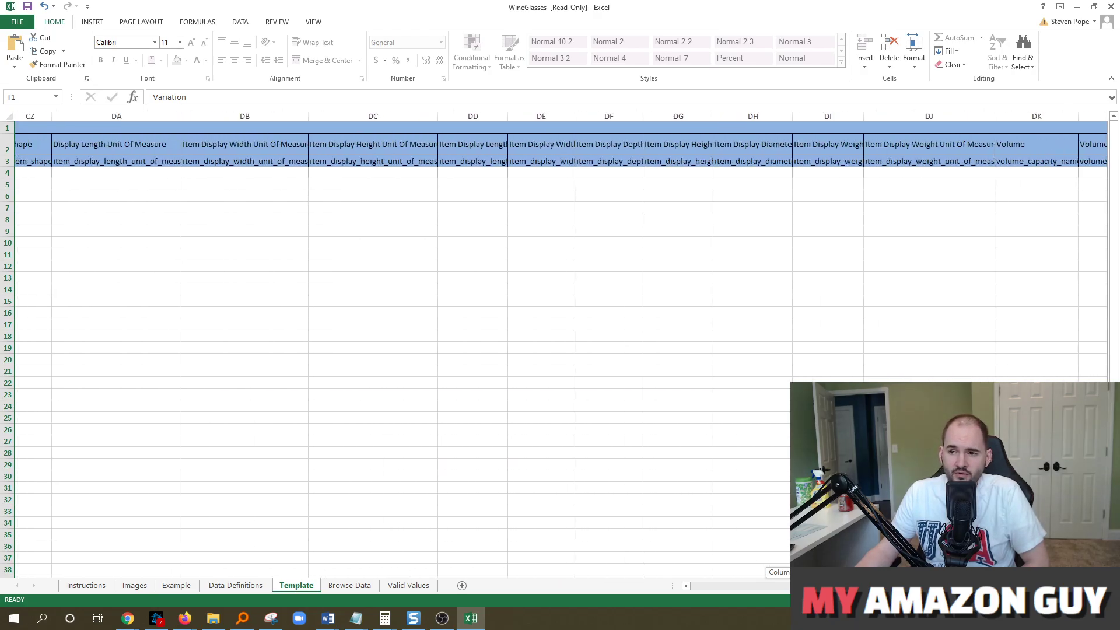
scroll(559, 344, "right", 6)
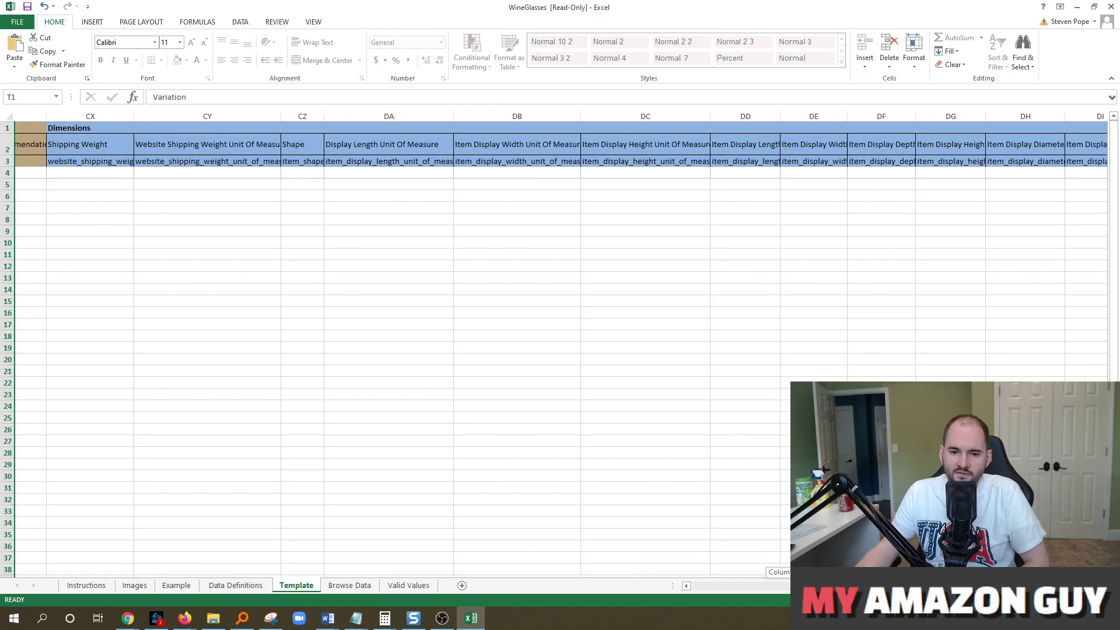
scroll(560, 344, "right", 6)
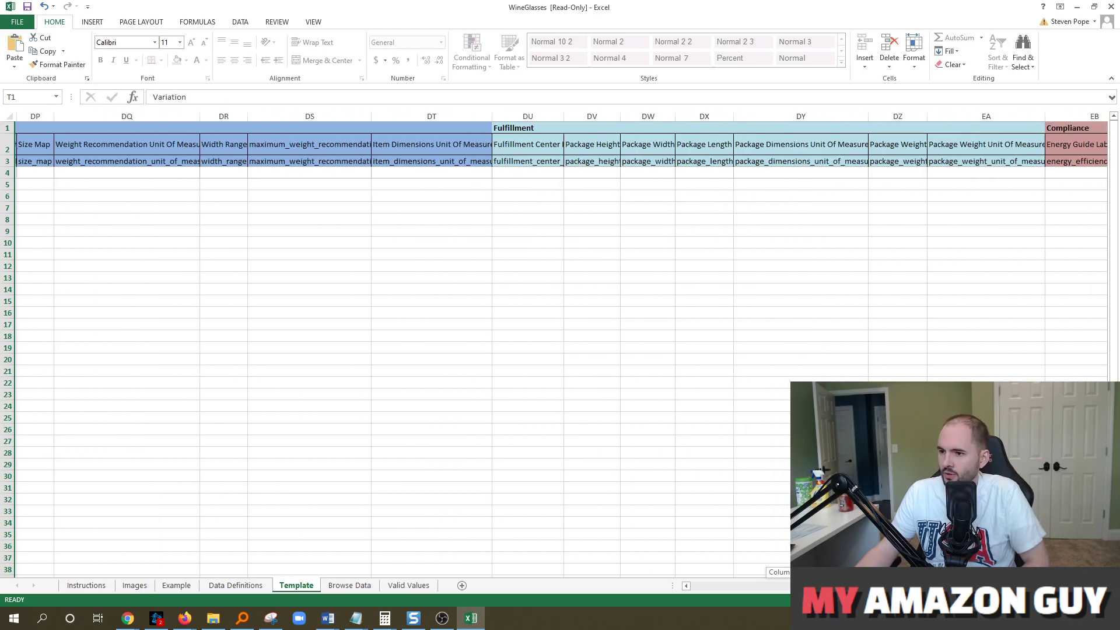
scroll(560, 344, "left", 4)
scroll(560, 344, "left", 1)
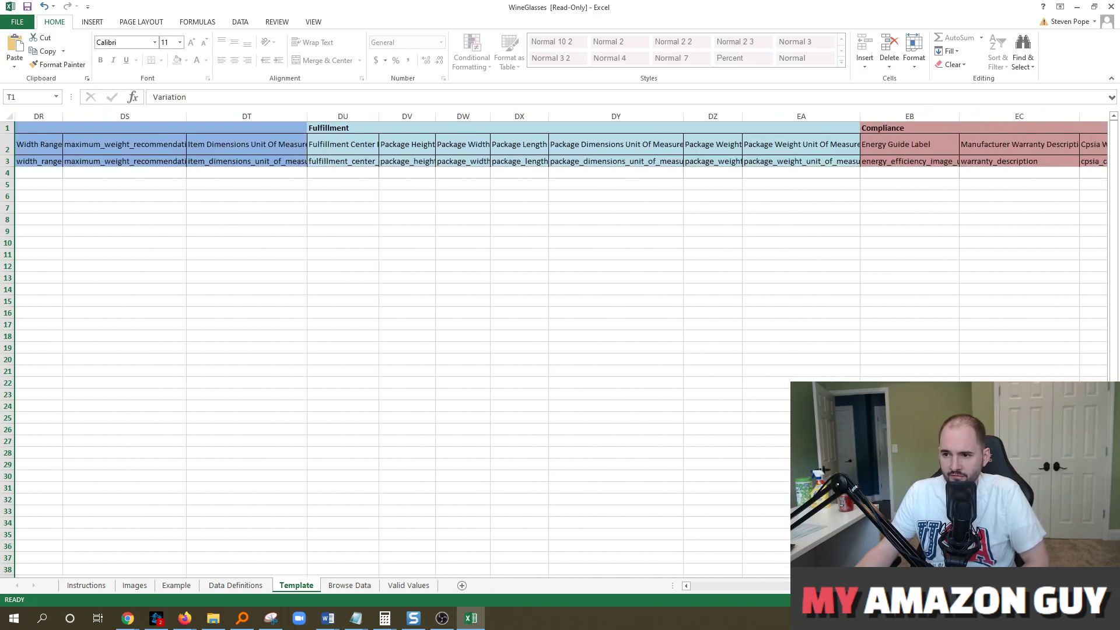
left_click(347, 161)
left_click(347, 173)
left_click(383, 173)
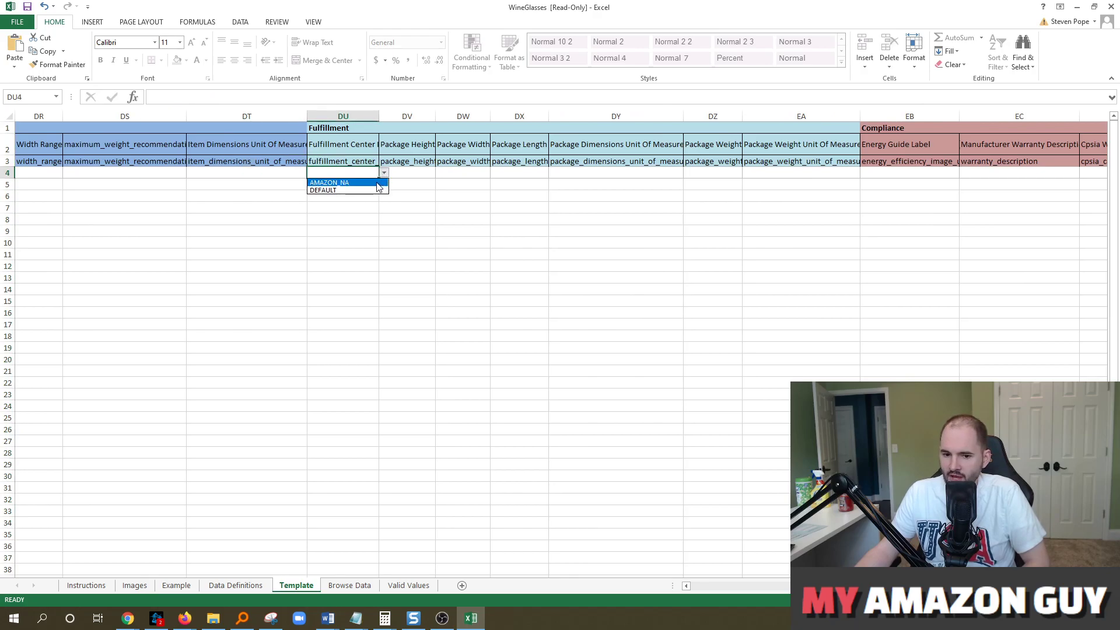
key("Escape")
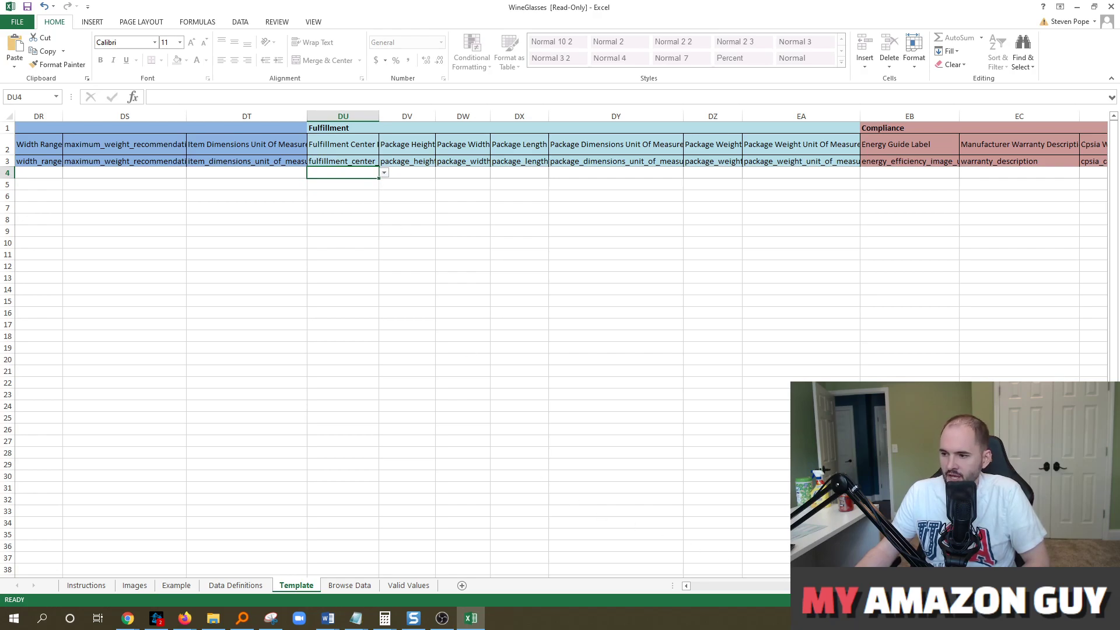
scroll(560, 344, "right", 10)
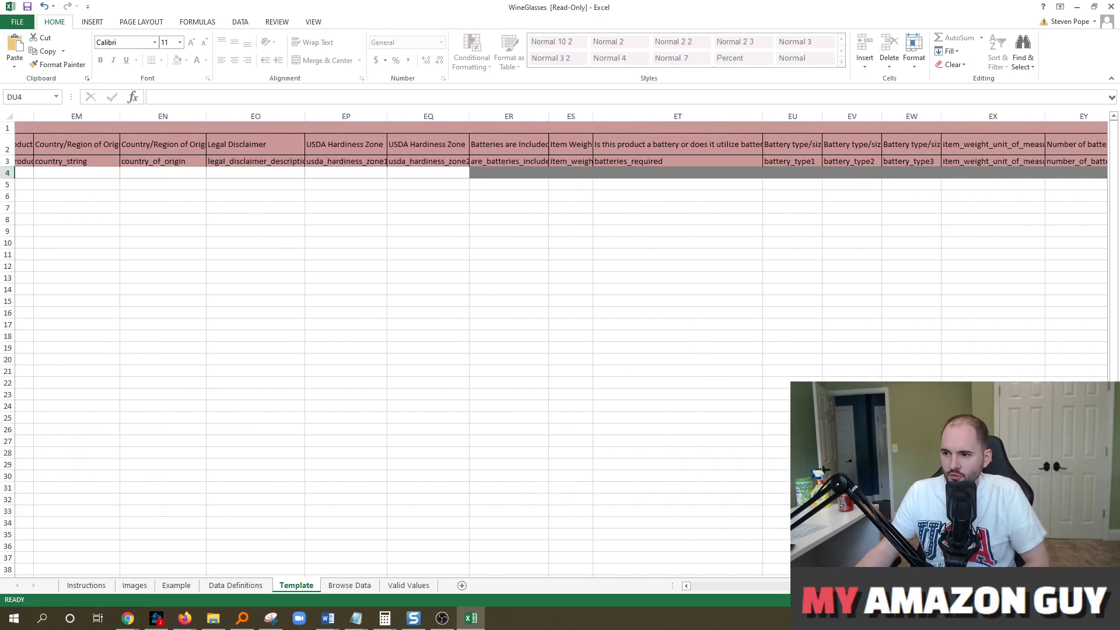
scroll(789, 453, "left", 20)
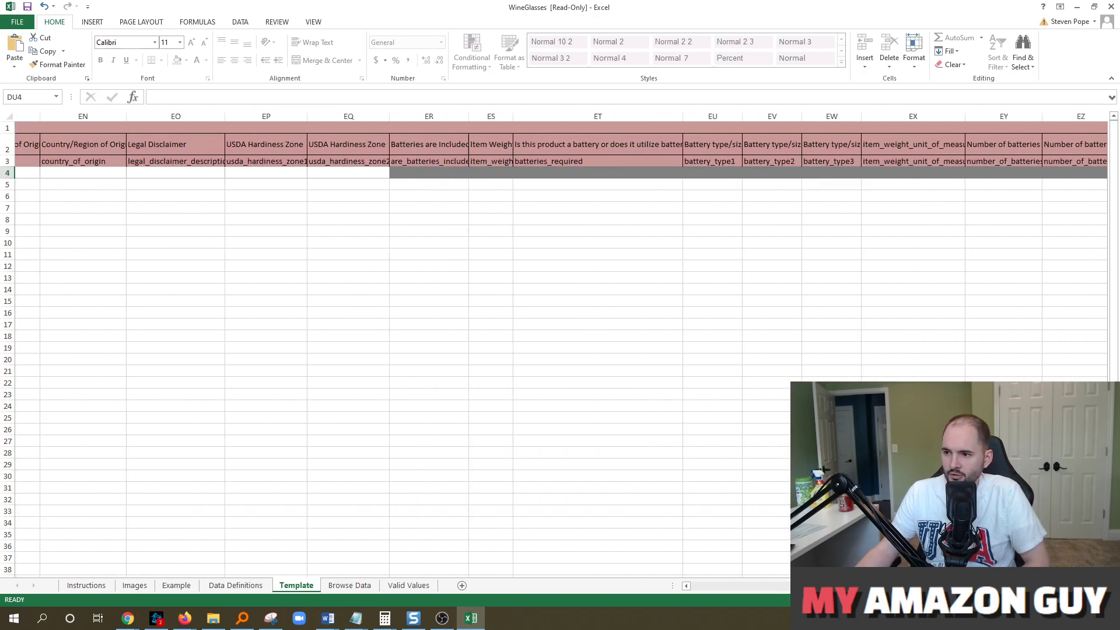
Minimize Excel, glance at the Add a Product page, then bring up the Amazon.com wine glass listing.
left_click(1077, 7)
left_click(108, 5)
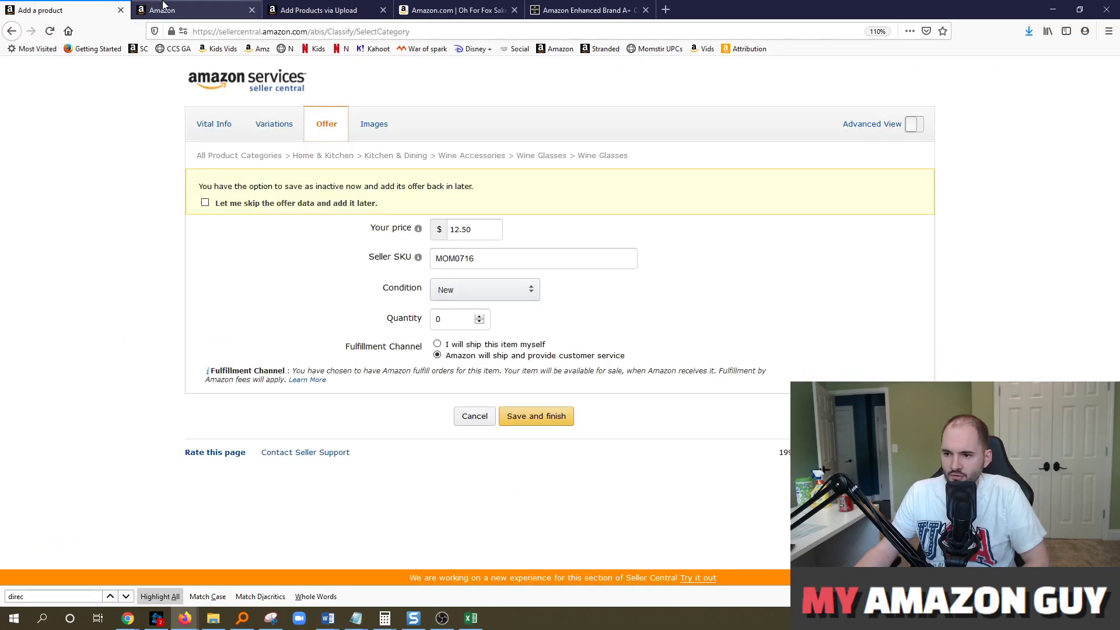
left_click(169, 10)
mouse_move(91, 95)
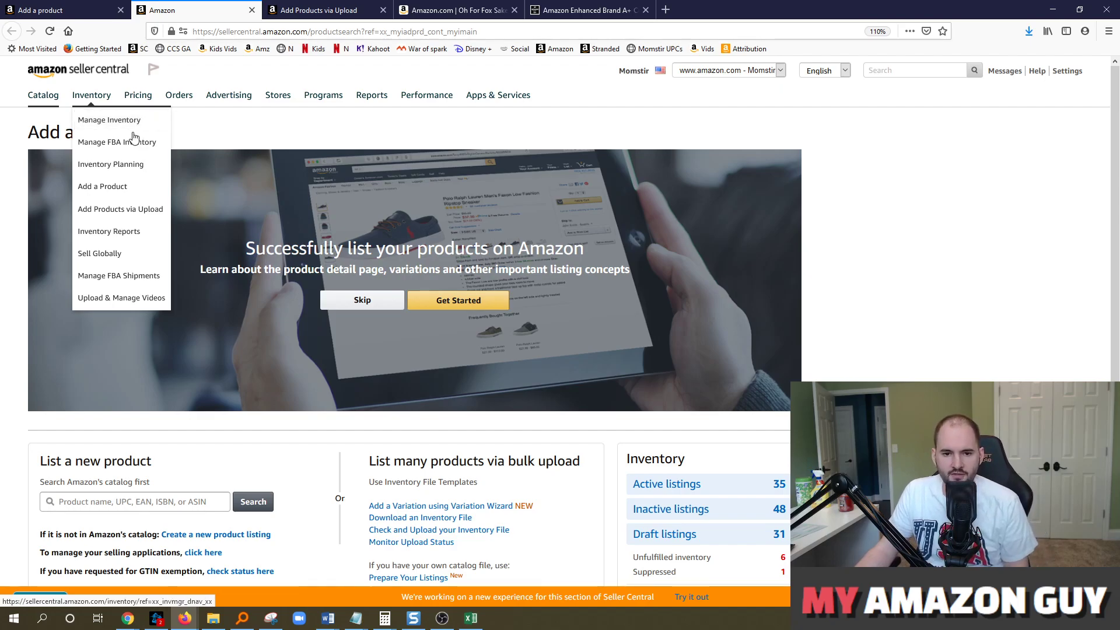
left_click(442, 11)
left_click(415, 31)
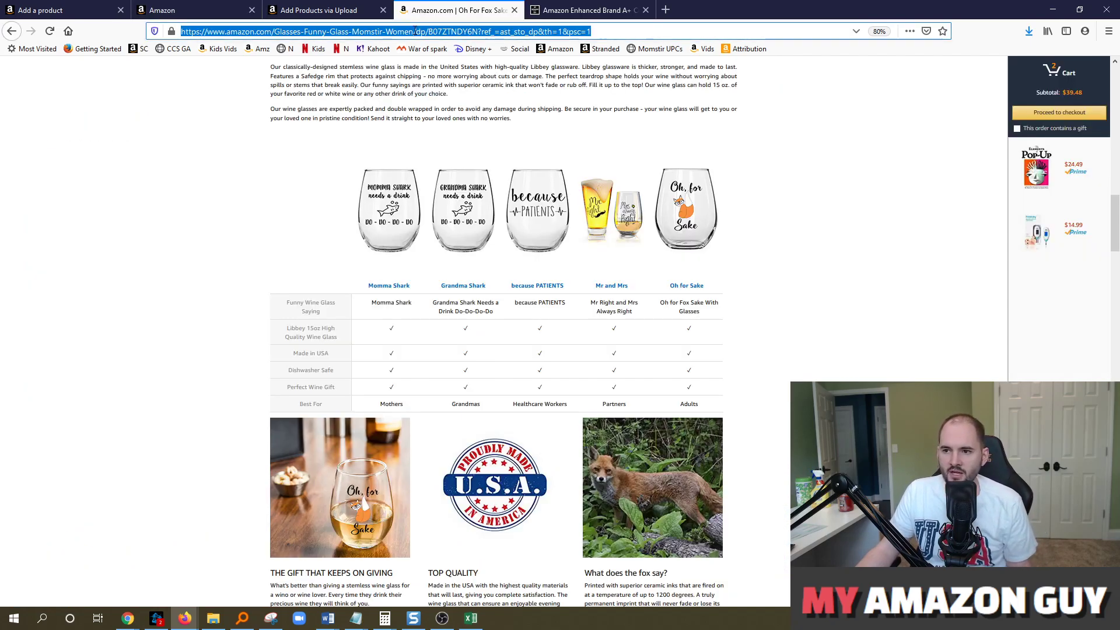
Load myamazonguy.com in the current browser tab, then switch back to OBS.
type("my")
key("Return")
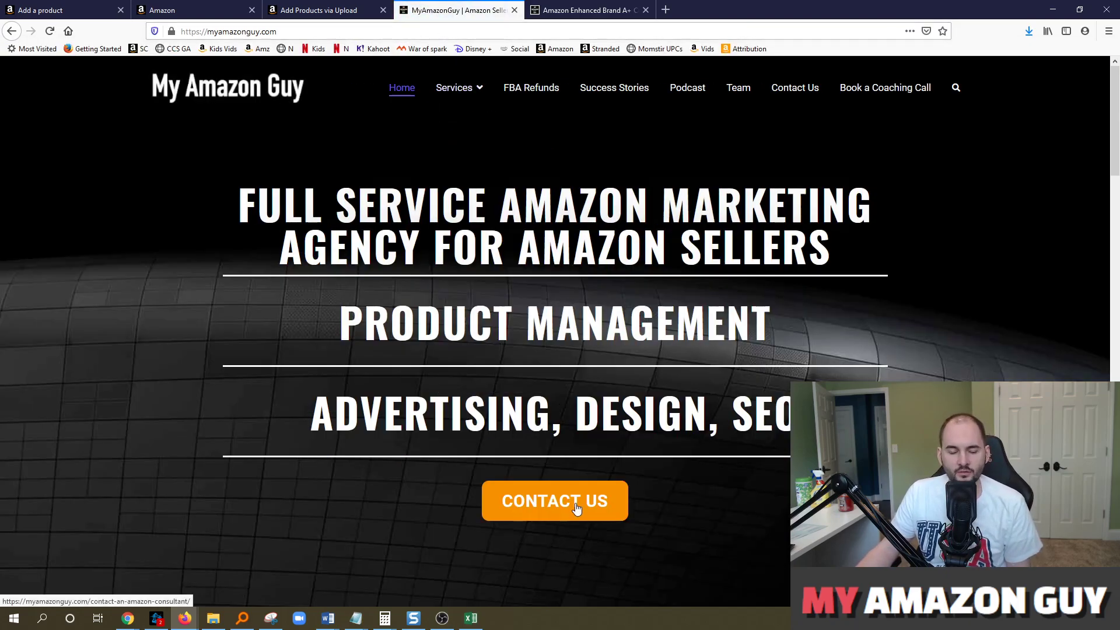
key("alt+Tab")
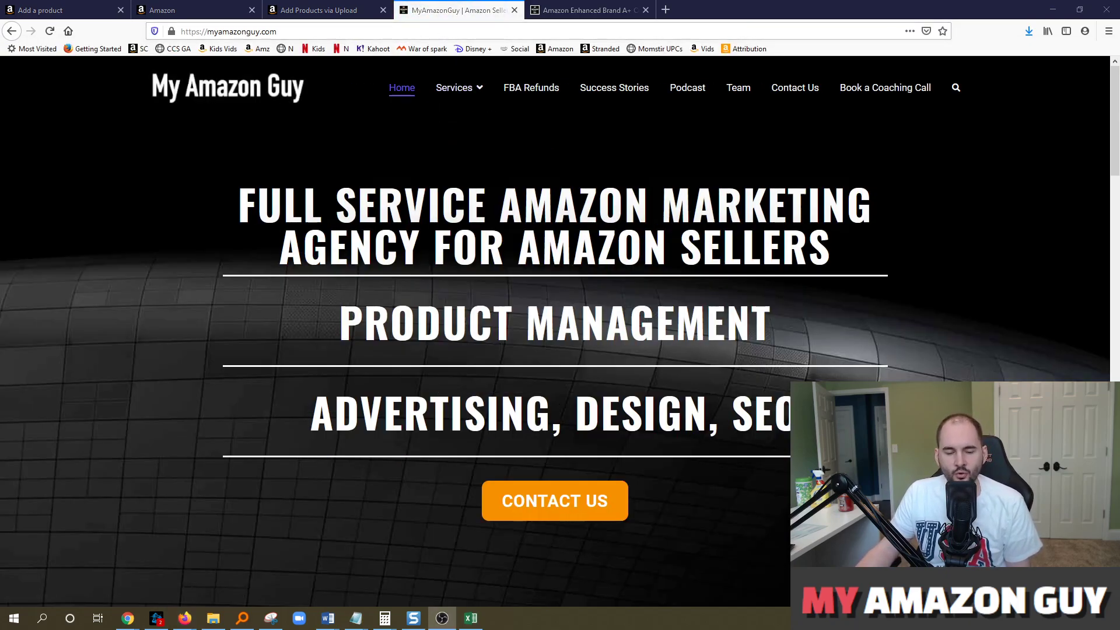